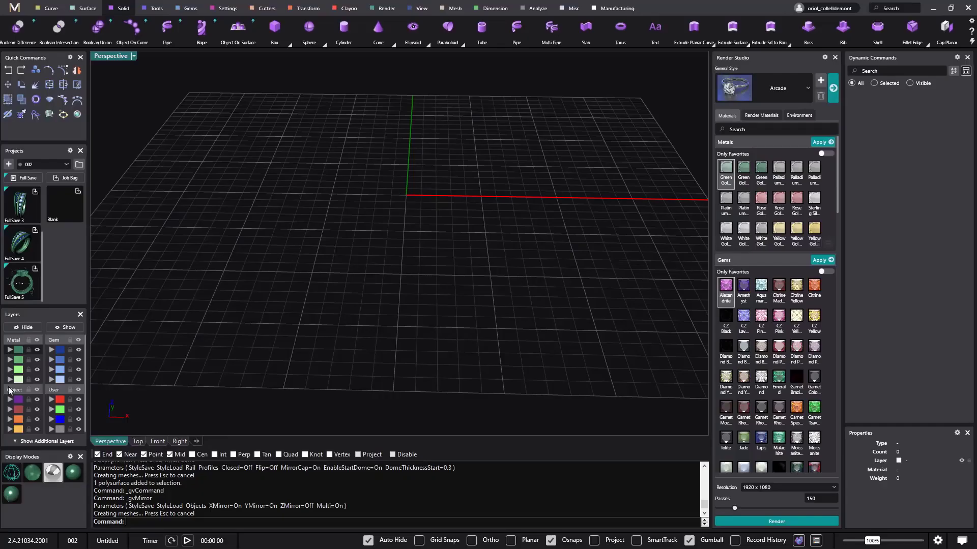
# - Create a ring rail with US finger size 7
pyautogui.moveTo(392, 351); pyautogui.dragTo(429, 291, button='right')
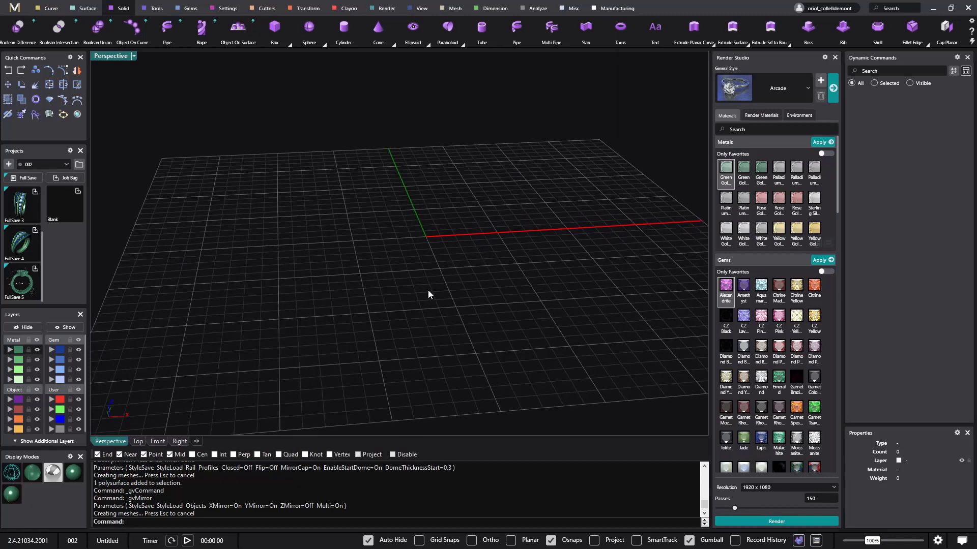
pyautogui.moveTo(338, 294); pyautogui.dragTo(370, 306, button='right')
pyautogui.moveTo(273, 279); pyautogui.dragTo(351, 272, button='right')
pyautogui.click(37, 101)
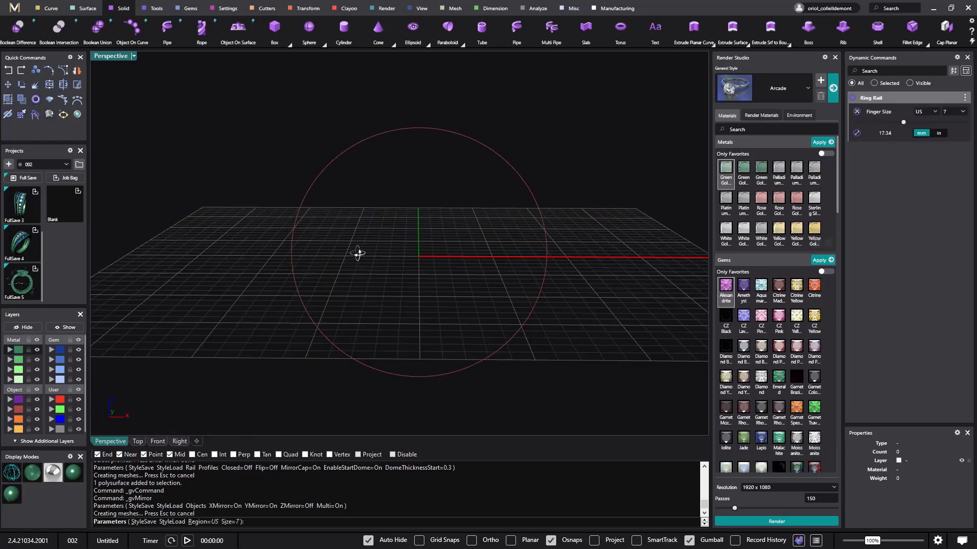
pyautogui.press('Return')
pyautogui.moveTo(414, 262); pyautogui.dragTo(416, 275, button='right')
pyautogui.moveTo(343, 252); pyautogui.dragTo(364, 252, button='right')
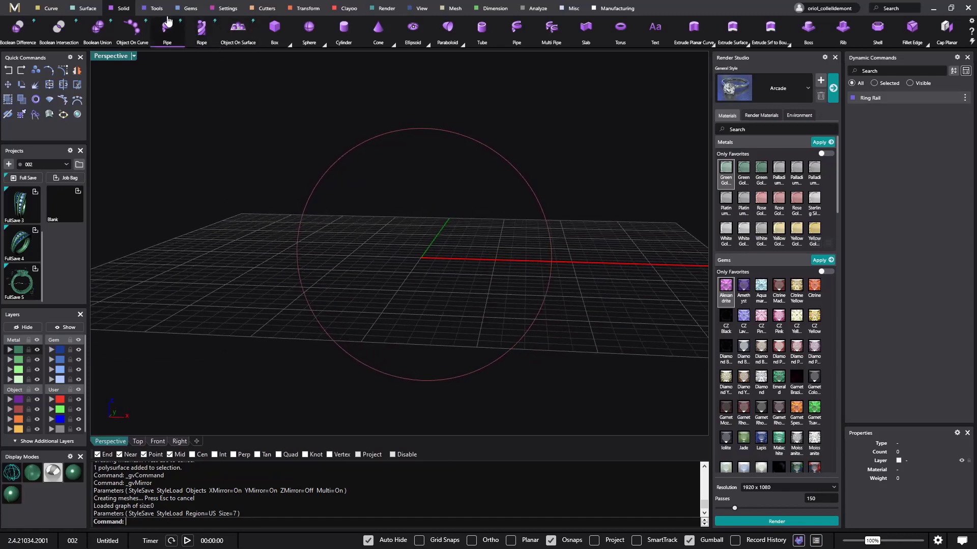
# - Place three round 4.20 mm diamonds above the ring rail with a Z offset of 4.5 and spacing of 0.2
pyautogui.click(190, 9)
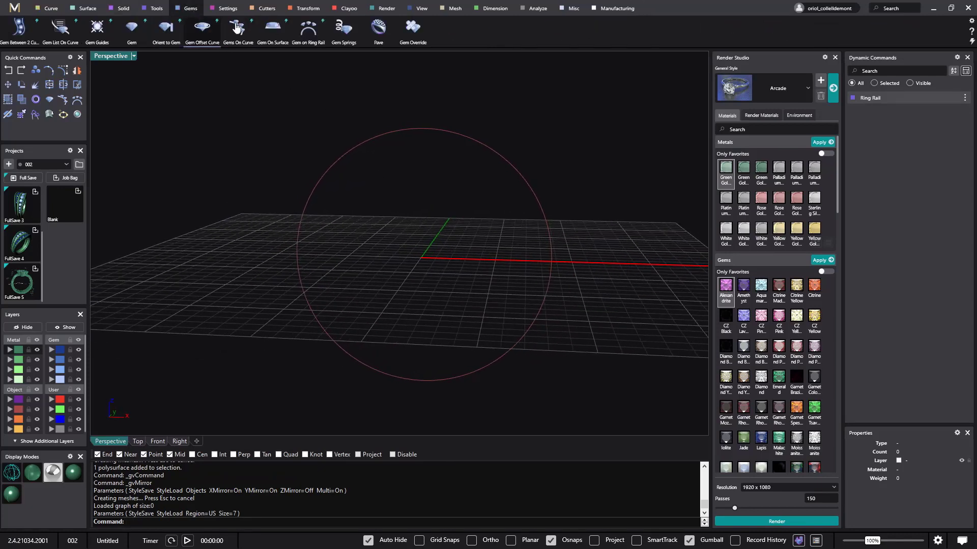
pyautogui.click(309, 31)
pyautogui.moveTo(381, 181); pyautogui.dragTo(404, 277, button='right')
pyautogui.moveTo(437, 121); pyautogui.dragTo(430, 136)
pyautogui.moveTo(447, 223); pyautogui.dragTo(479, 147, button='right')
pyautogui.moveTo(399, 142); pyautogui.dragTo(399, 151)
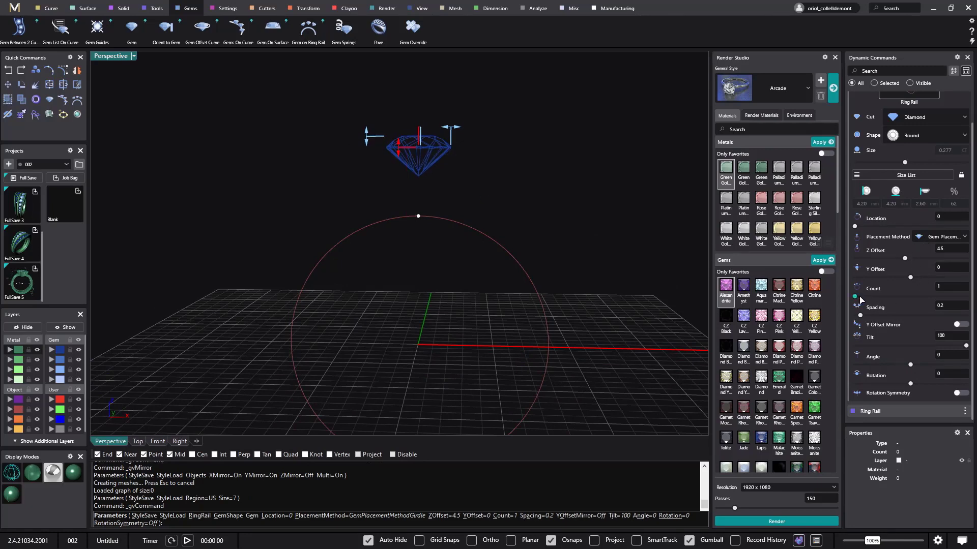
pyautogui.moveTo(859, 299); pyautogui.dragTo(880, 299)
pyautogui.moveTo(479, 238)
pyautogui.mouseDown(button='right')
pyautogui.moveTo(464, 233)
pyautogui.moveTo(484, 244)
pyautogui.mouseUp(button='right')
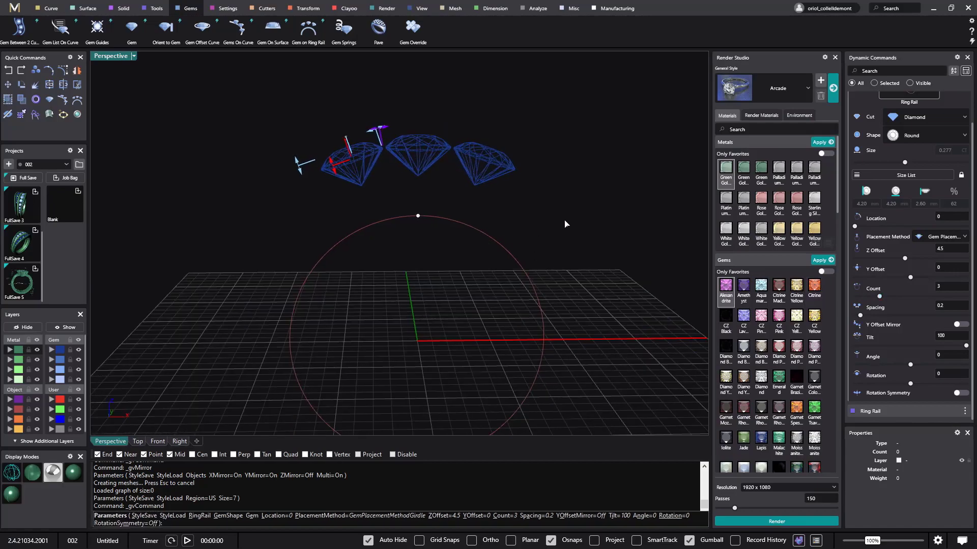
pyautogui.rightClick(564, 224)
# - Start a Profile Placer on the ring rail using shank profile 02 from the library
pyautogui.moveTo(584, 231); pyautogui.dragTo(400, 147, button='right')
pyautogui.moveTo(449, 190); pyautogui.dragTo(497, 214, button='right')
pyautogui.moveTo(526, 297); pyautogui.dragTo(519, 264, button='right')
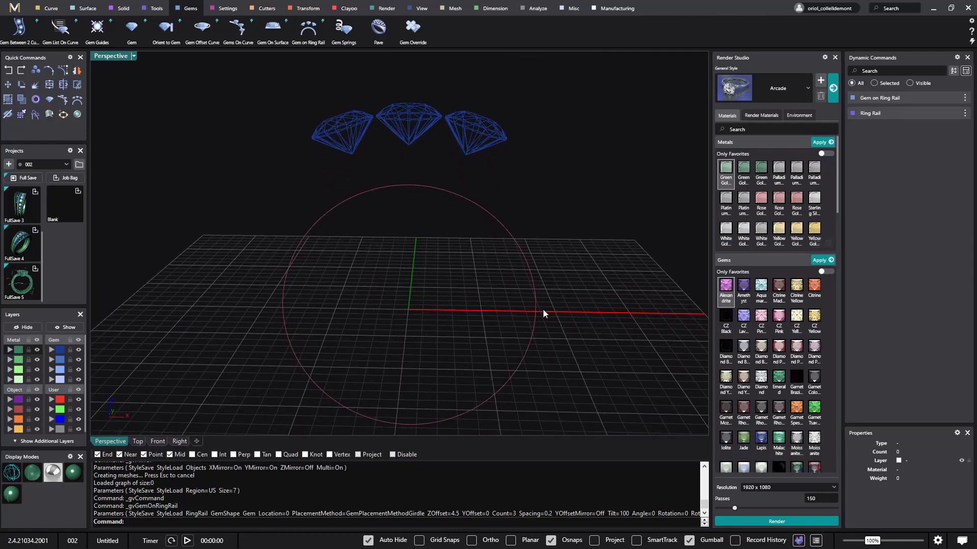
pyautogui.moveTo(543, 312); pyautogui.dragTo(553, 304, button='right')
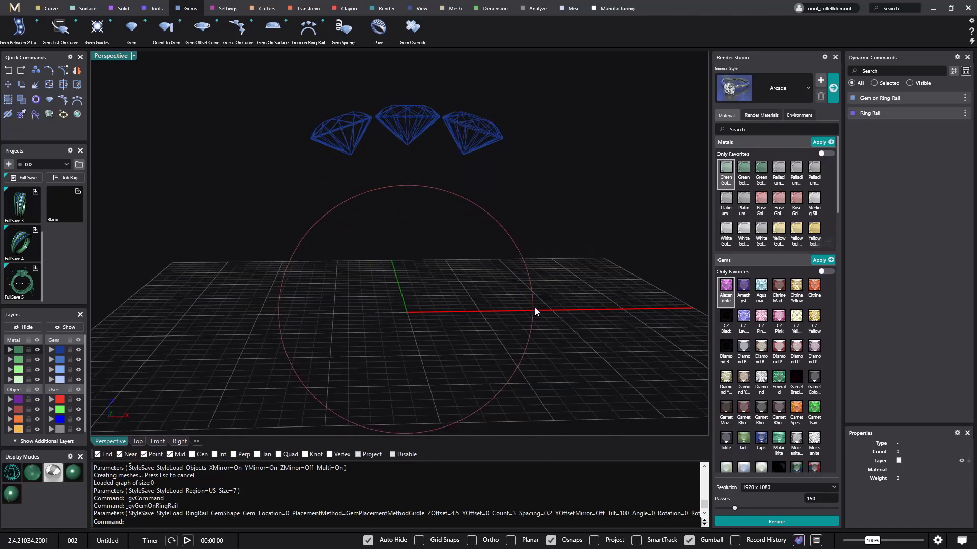
pyautogui.moveTo(499, 385); pyautogui.dragTo(522, 318, button='right')
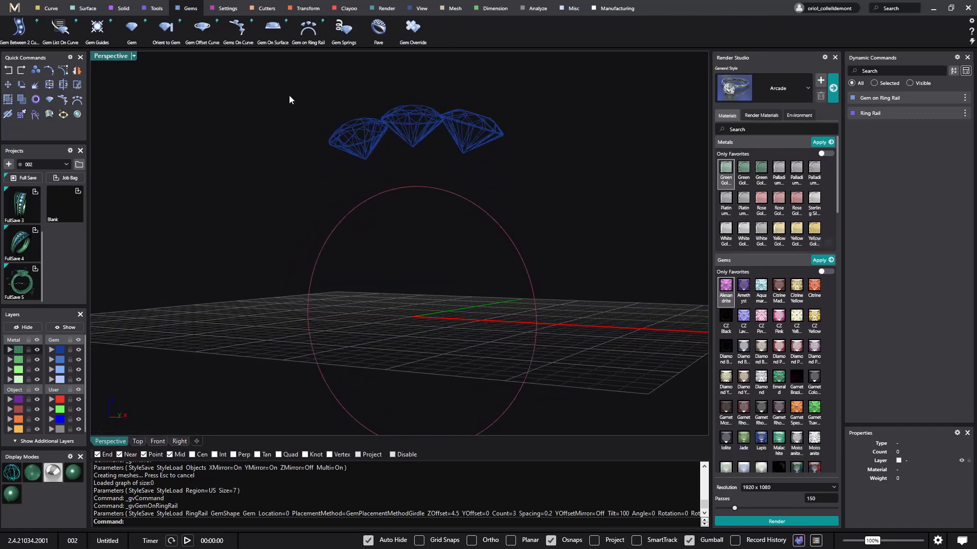
pyautogui.click(35, 116)
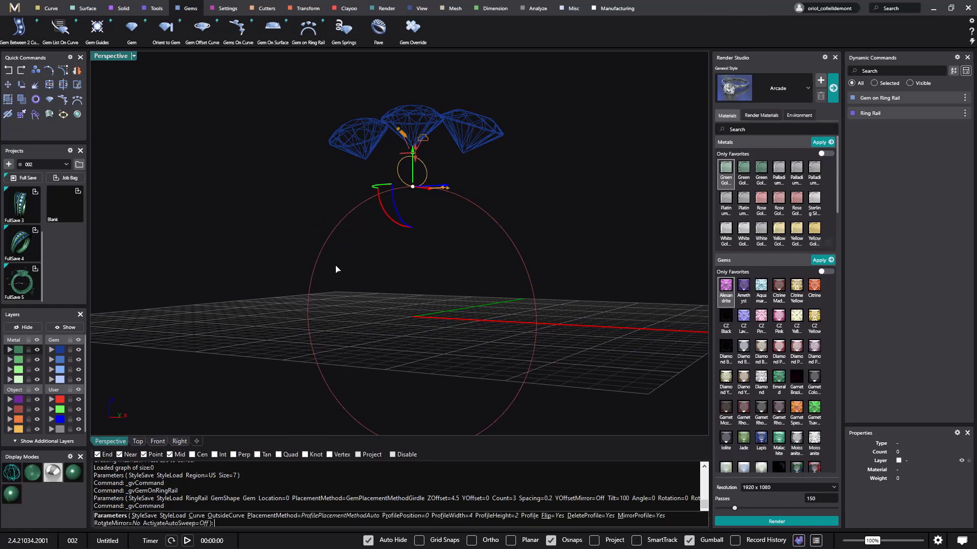
pyautogui.moveTo(334, 260); pyautogui.dragTo(389, 274, button='right')
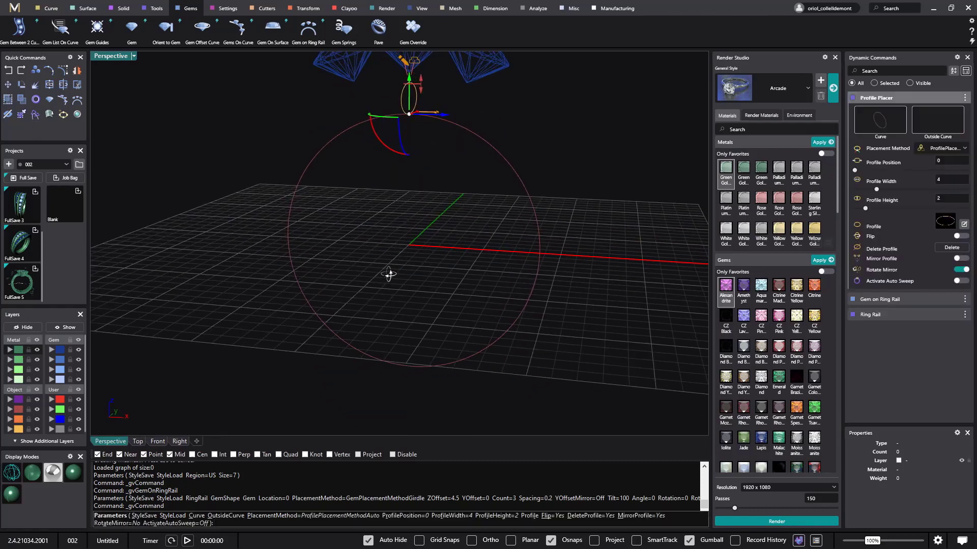
pyautogui.click(945, 222)
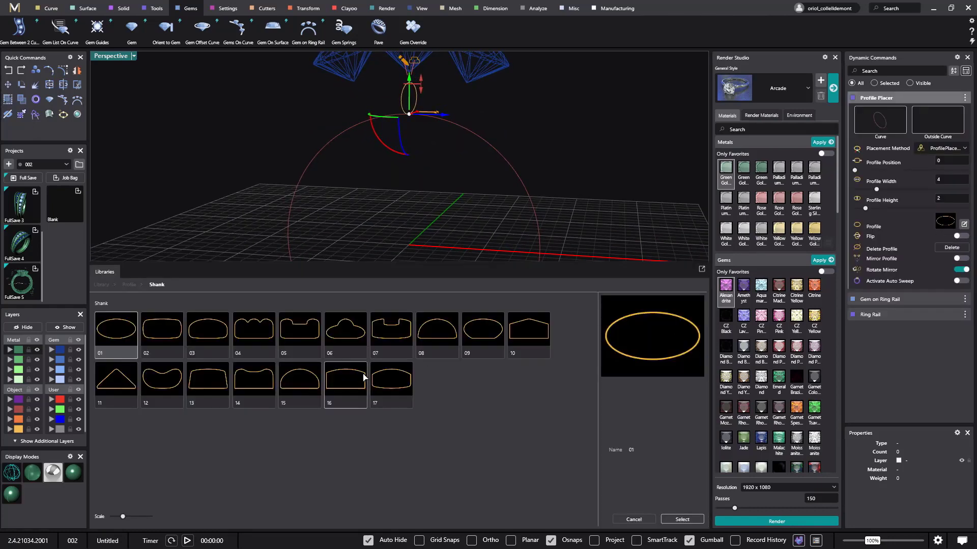
pyautogui.click(164, 331)
pyautogui.click(682, 519)
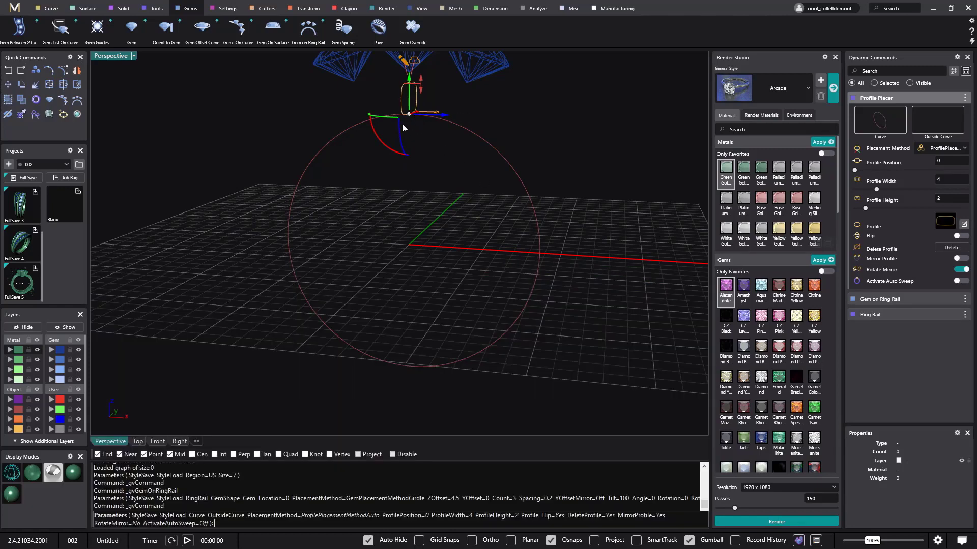
# - Set the profile's position on the ring rail to 0.25 and mirror it to the opposite side
pyautogui.moveTo(412, 120); pyautogui.dragTo(542, 244)
pyautogui.click(950, 162)
pyautogui.write('.')
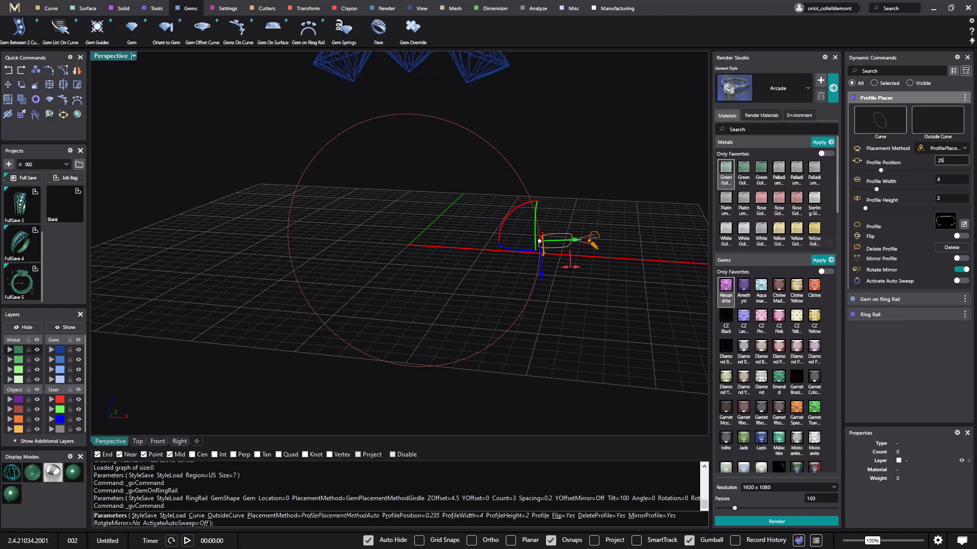
pyautogui.write('25')
pyautogui.press('Return')
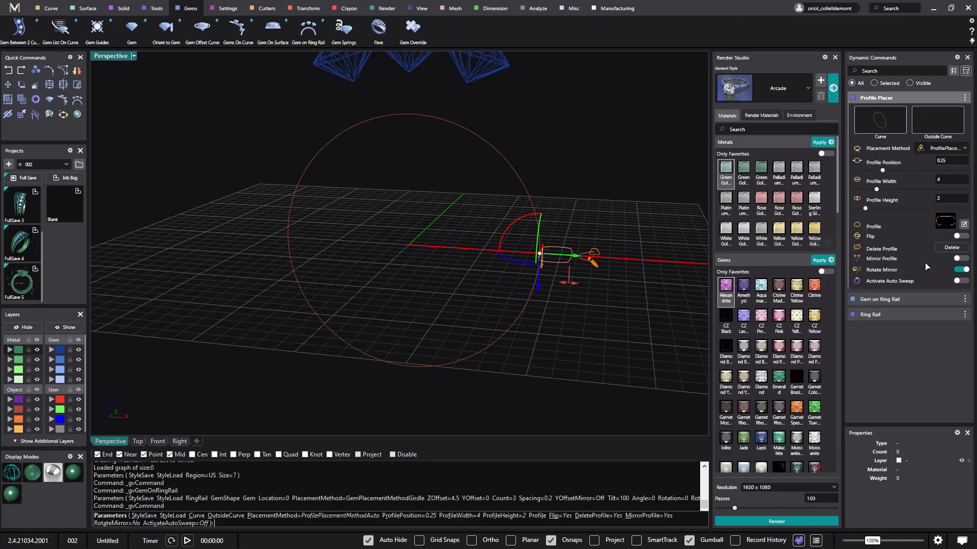
pyautogui.click(960, 259)
pyautogui.rightClick(575, 350)
# - Duplicate the placed shank profile in place
pyautogui.moveTo(575, 350); pyautogui.dragTo(435, 302, button='right')
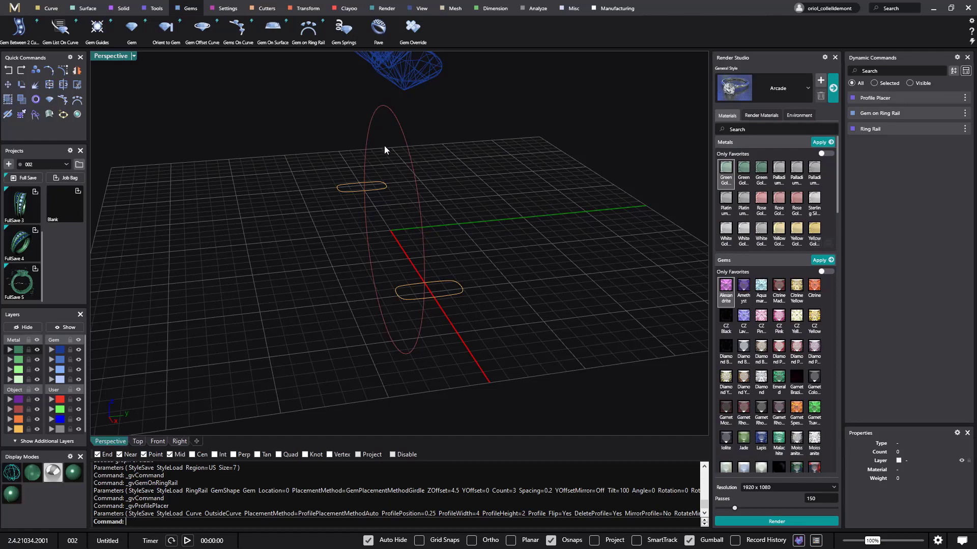
pyautogui.moveTo(384, 145); pyautogui.dragTo(418, 252, button='right')
pyautogui.moveTo(374, 128); pyautogui.dragTo(507, 357, button='right')
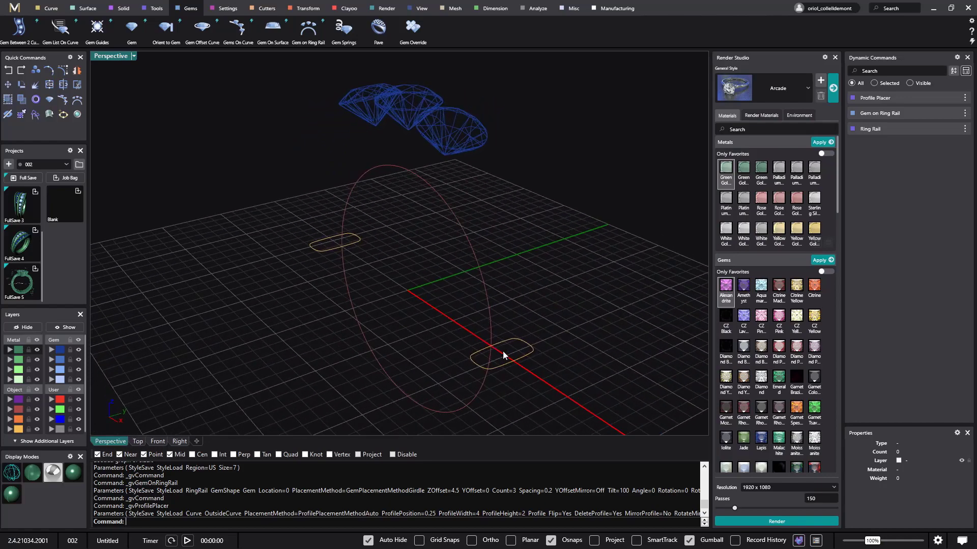
pyautogui.moveTo(490, 344); pyautogui.dragTo(556, 340, button='right')
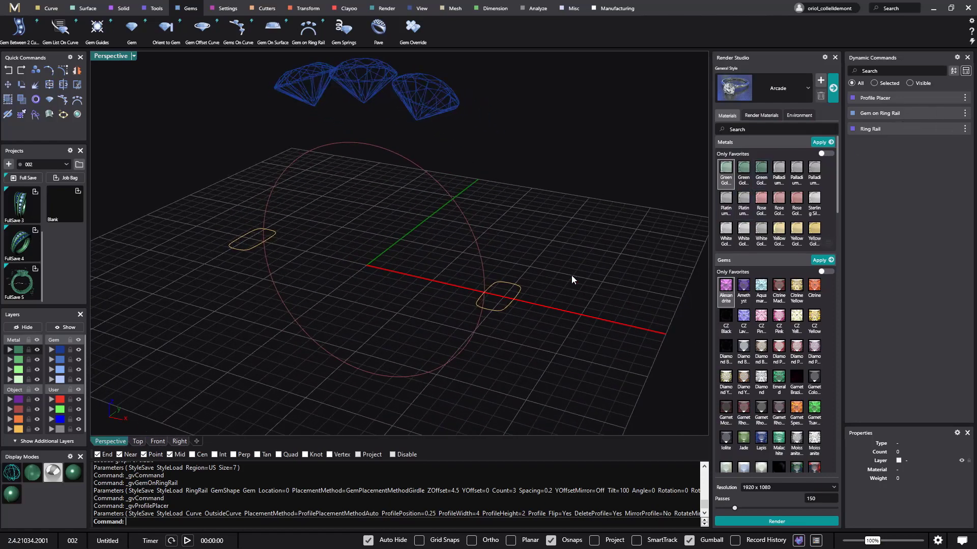
pyautogui.click(515, 297)
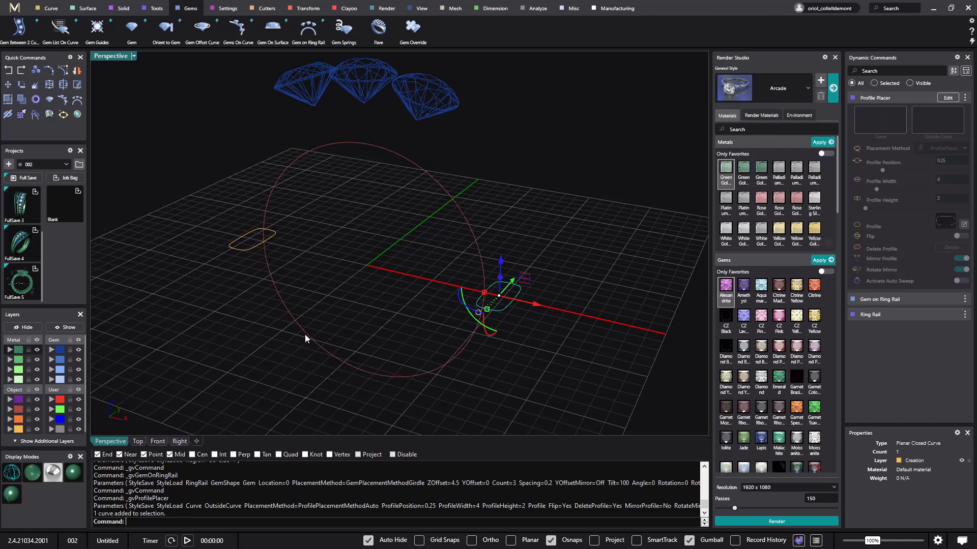
pyautogui.hotkey('ctrl', 'c')
pyautogui.hotkey('ctrl', 'v')
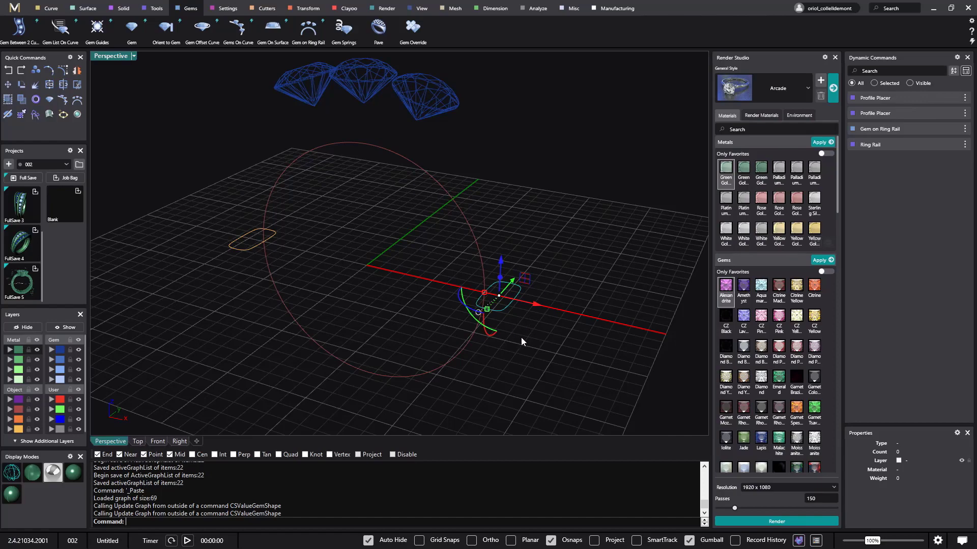
# - Open the duplicated profile in the Profile Editor and draw a vertical line between its upper and lower centre points
pyautogui.moveTo(525, 352); pyautogui.dragTo(506, 362, button='right')
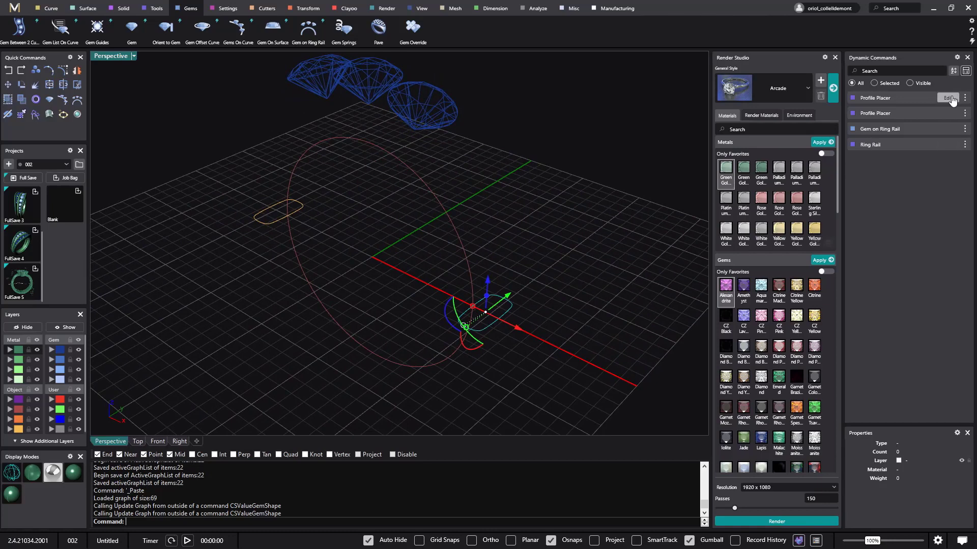
pyautogui.click(948, 98)
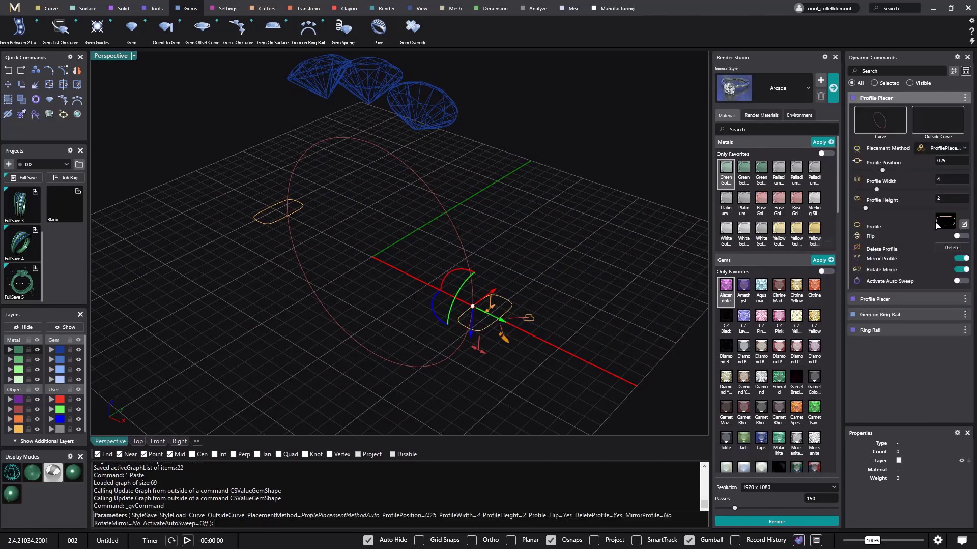
pyautogui.click(964, 227)
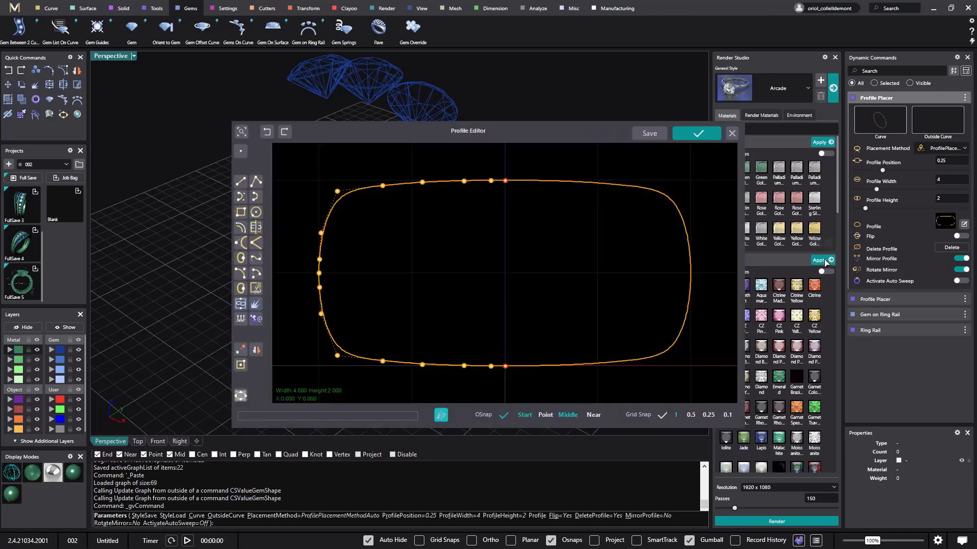
pyautogui.moveTo(561, 139); pyautogui.dragTo(823, 130)
pyautogui.keyDown('shift'); pyautogui.moveTo(442, 185); pyautogui.dragTo(300, 172, button='right'); pyautogui.keyUp('shift')
pyautogui.moveTo(652, 129); pyautogui.dragTo(544, 116)
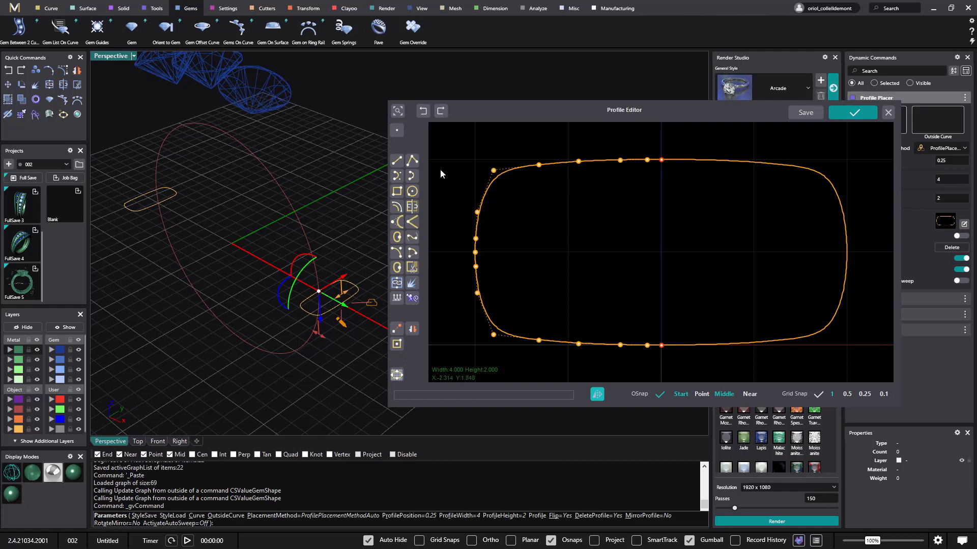
pyautogui.click(396, 162)
pyautogui.click(662, 160)
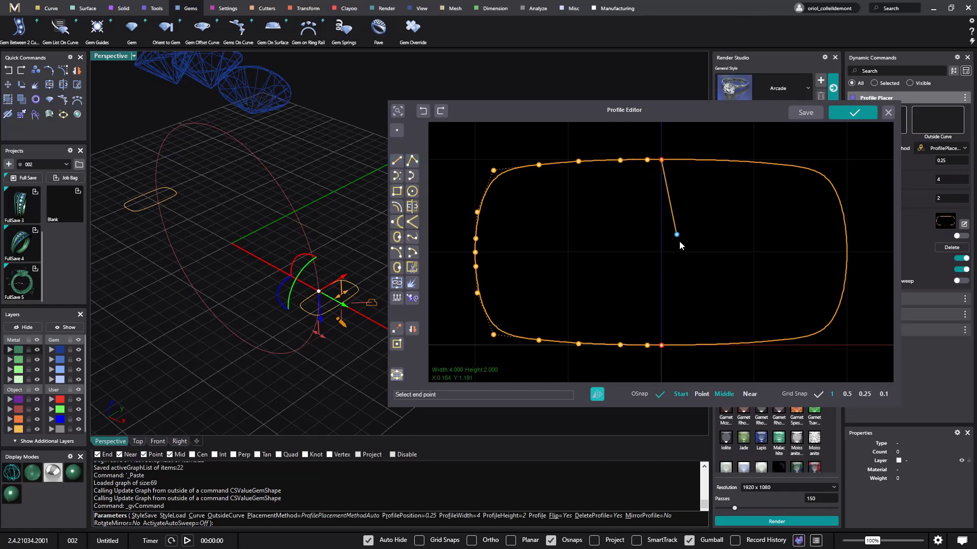
pyautogui.click(661, 345)
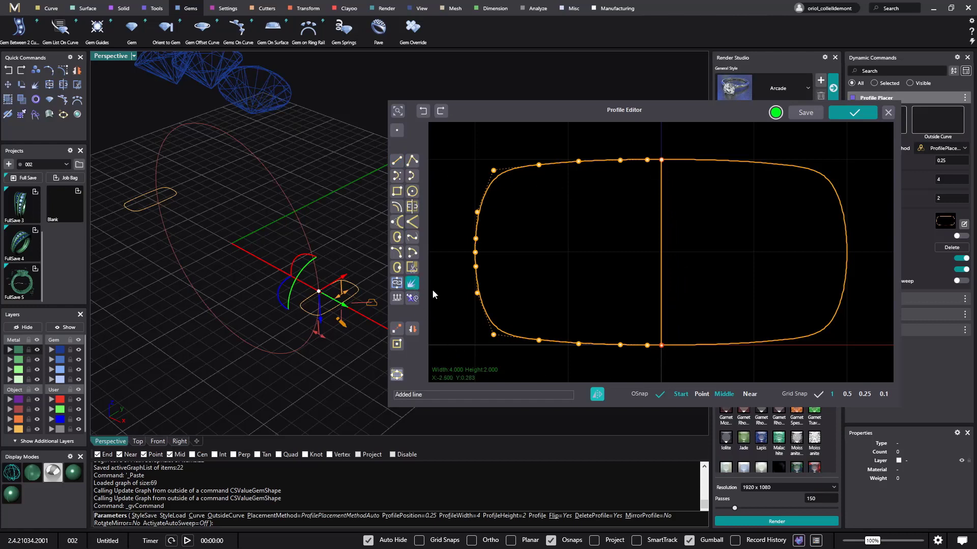
# - Trim away the right half of the profile, using the centre line as the cutting object
pyautogui.click(414, 267)
pyautogui.click(661, 261)
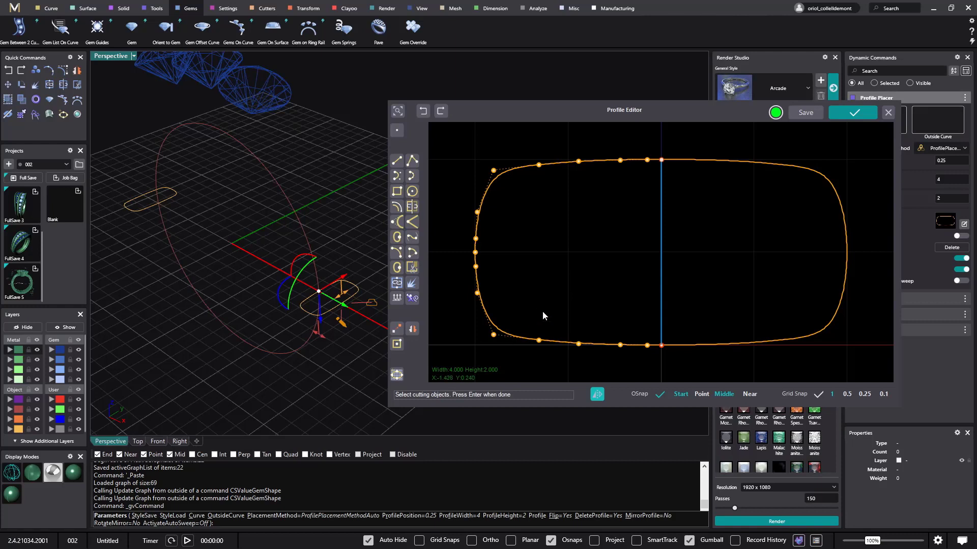
pyautogui.press('Return')
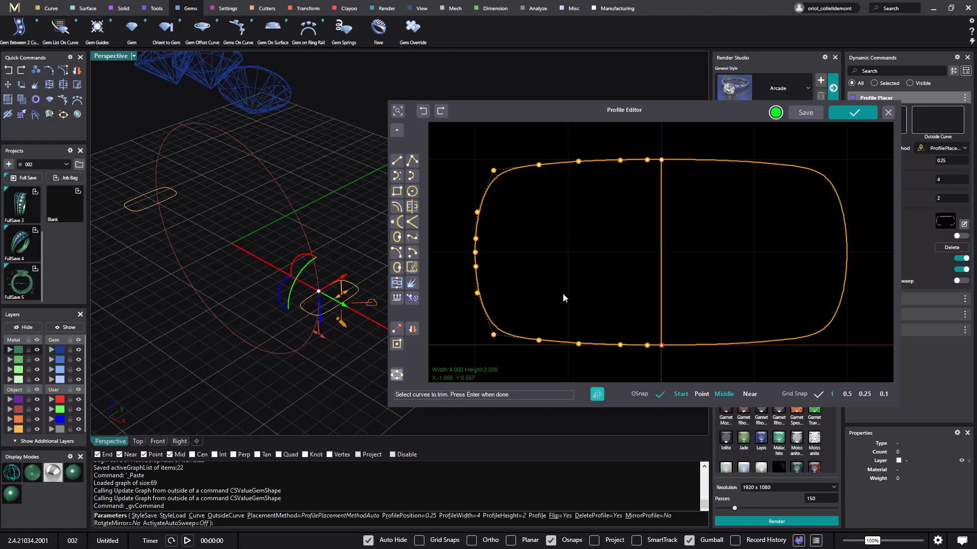
pyautogui.click(754, 338)
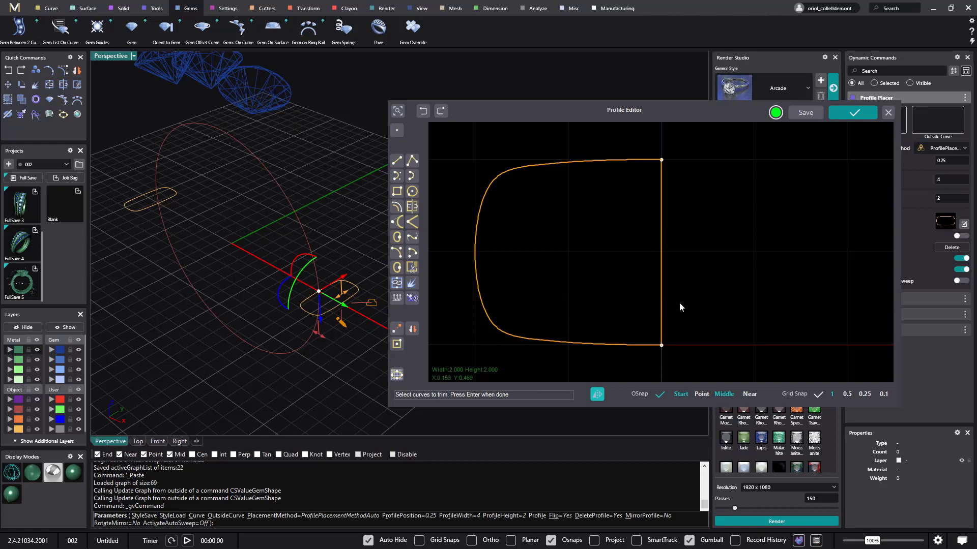
# - Join the remaining half curve with the centre line into one closed curve and apply it to the duplicated Profile Placer
pyautogui.moveTo(700, 300); pyautogui.dragTo(636, 360)
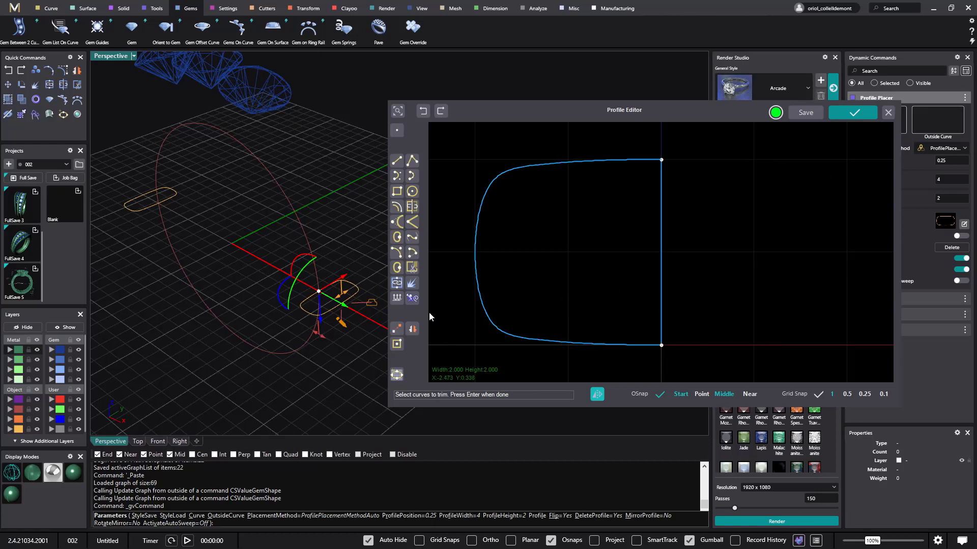
pyautogui.click(397, 283)
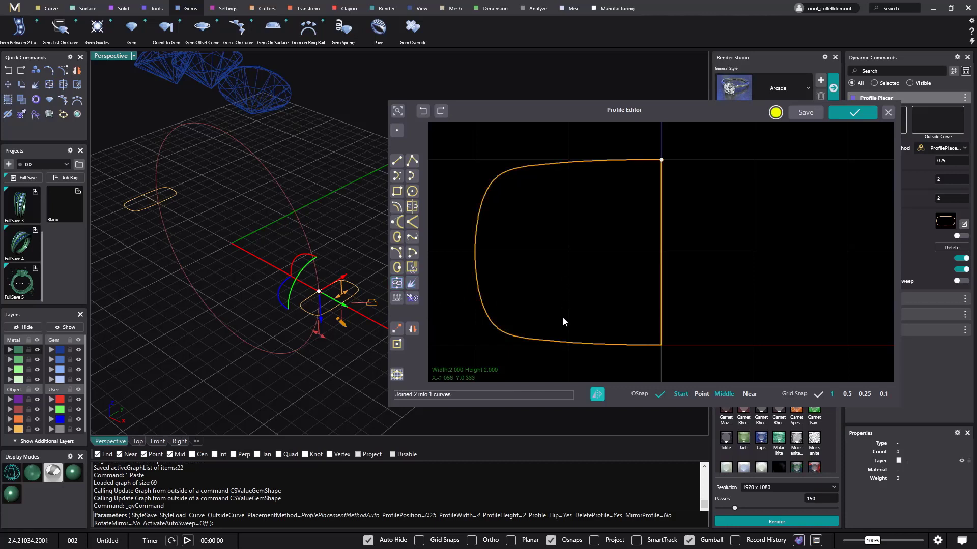
pyautogui.click(566, 344)
pyautogui.click(602, 263)
pyautogui.click(851, 111)
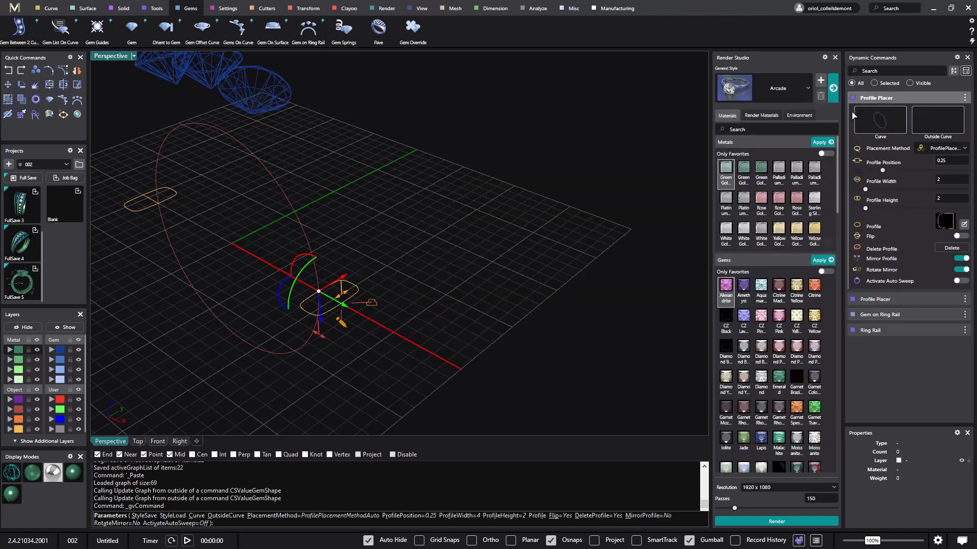
pyautogui.moveTo(496, 296); pyautogui.dragTo(464, 323, button='right')
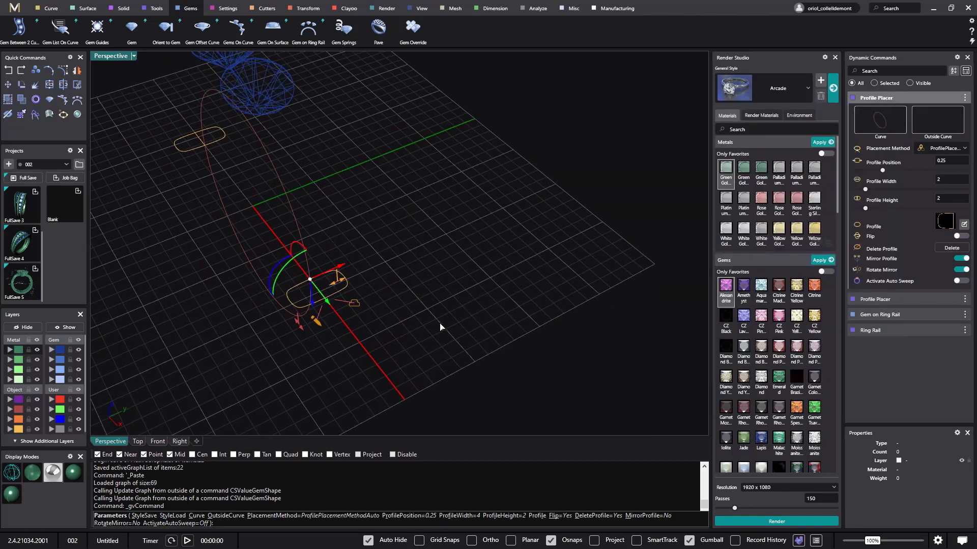
pyautogui.rightClick(440, 324)
# - Examine how the half shank profile lines up with the full profile on the ring rail
pyautogui.click(339, 295)
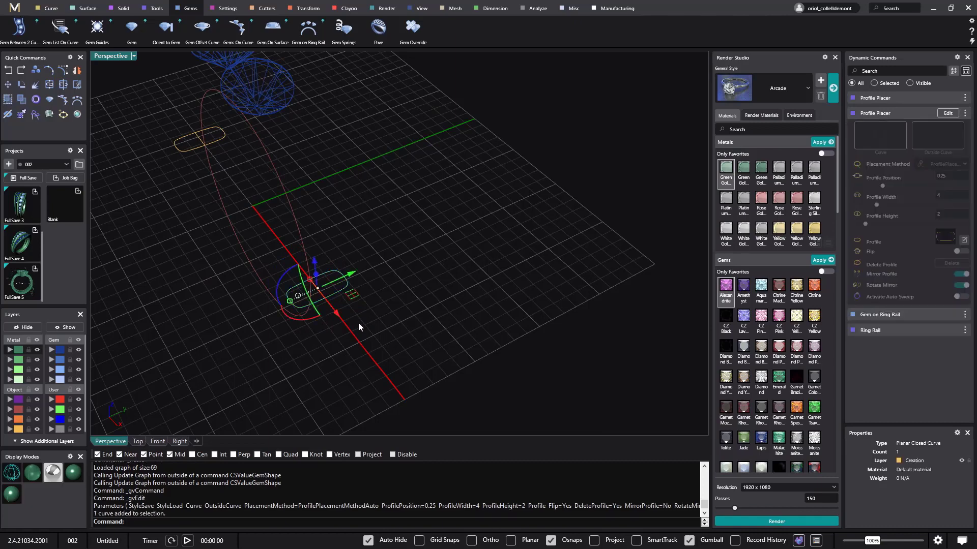
pyautogui.scroll(4, 357, 322)
pyautogui.moveTo(349, 320); pyautogui.dragTo(398, 281, button='right')
pyautogui.press('Escape')
pyautogui.scroll(4, 373, 215)
pyautogui.click(373, 211)
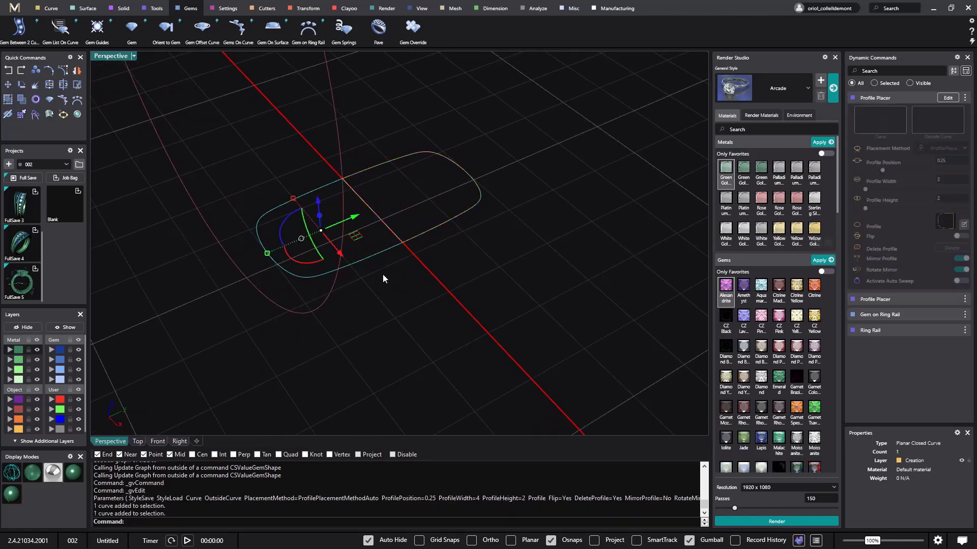
pyautogui.moveTo(363, 289); pyautogui.dragTo(474, 330, button='right')
pyautogui.press('Escape')
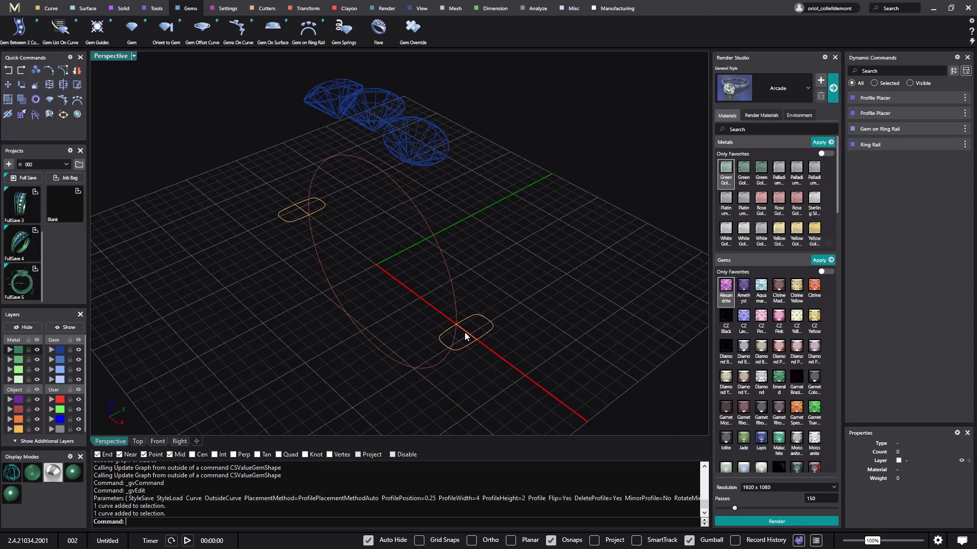
# - Edit the half profile's placement, moving it up the rail to position 0.09 with Mirror Profile and Rotate Mirror off
pyautogui.click(464, 332)
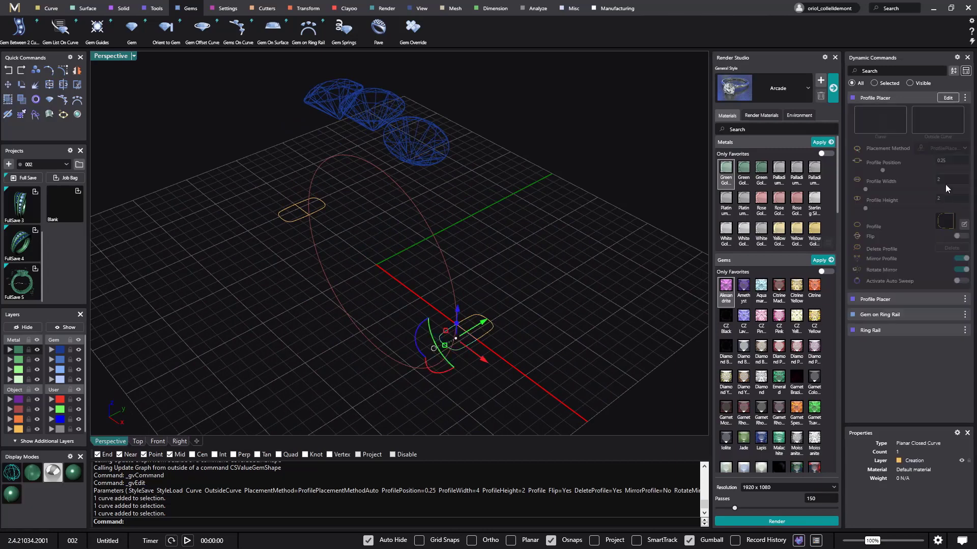
pyautogui.click(949, 102)
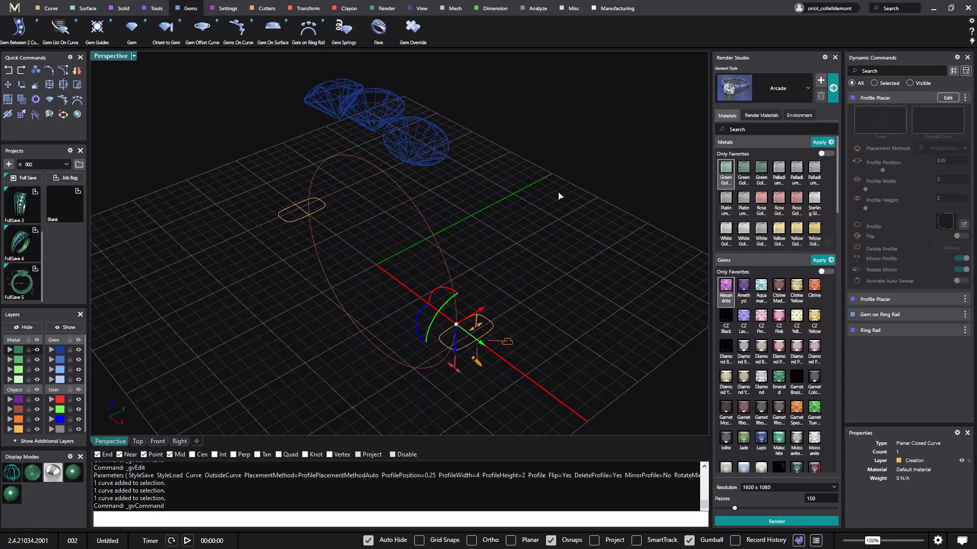
pyautogui.click(417, 211)
pyautogui.moveTo(458, 223); pyautogui.dragTo(426, 172, button='right')
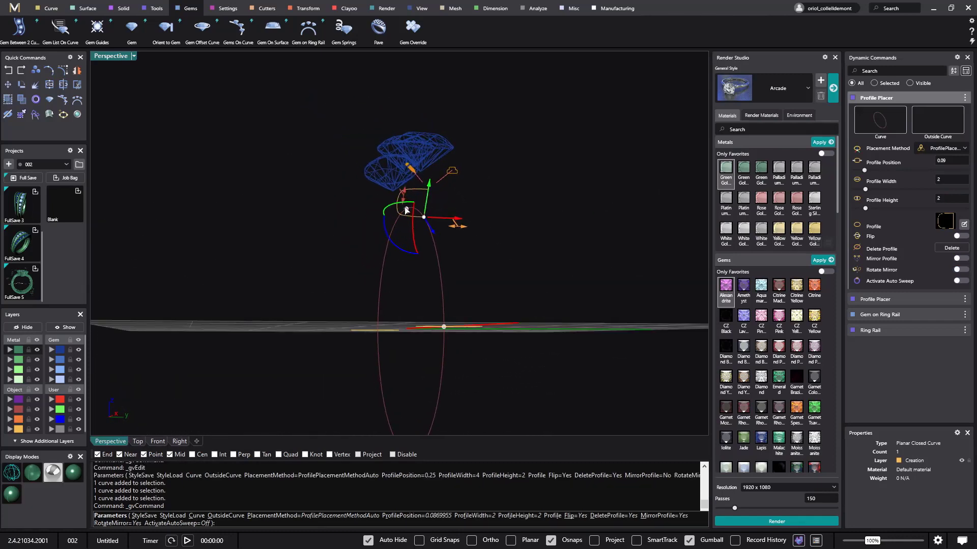
# - Set the half profile's height to 2.1 mm, fine-tune its lateral placement on the rail and accept the edit
pyautogui.moveTo(448, 240); pyautogui.dragTo(396, 198, button='right')
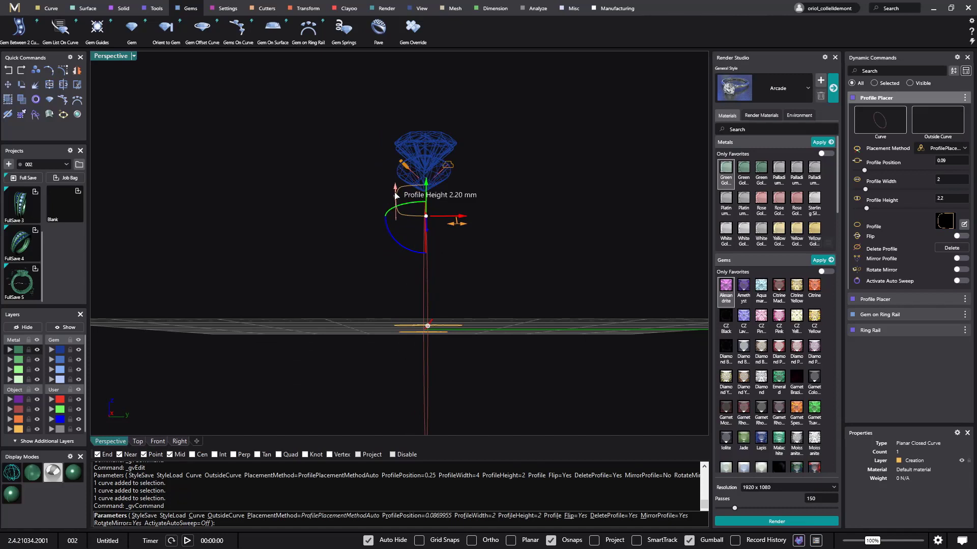
pyautogui.moveTo(397, 199); pyautogui.dragTo(396, 197)
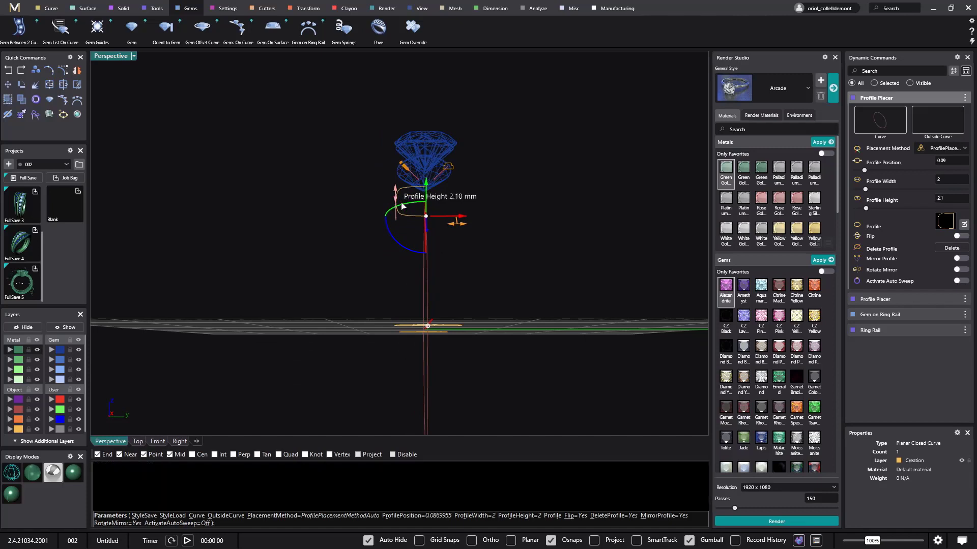
pyautogui.moveTo(454, 216); pyautogui.dragTo(441, 213)
pyautogui.moveTo(440, 214); pyautogui.dragTo(498, 249, button='right')
pyautogui.moveTo(443, 215); pyautogui.dragTo(445, 215)
pyautogui.moveTo(486, 236); pyautogui.dragTo(527, 289, button='right')
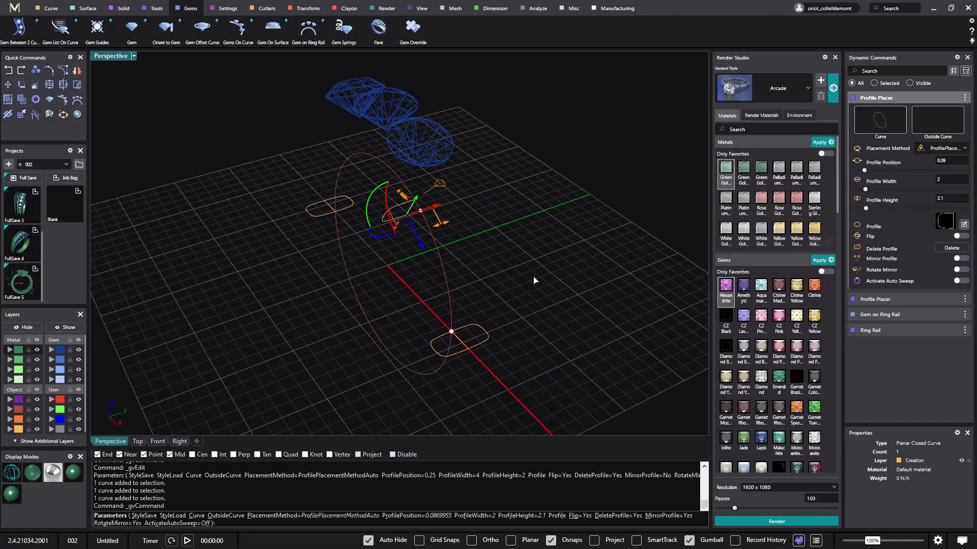
pyautogui.press('Return')
# - Add Gem Guides to the centre gem using the first prong style
pyautogui.moveTo(533, 276); pyautogui.dragTo(611, 241, button='right')
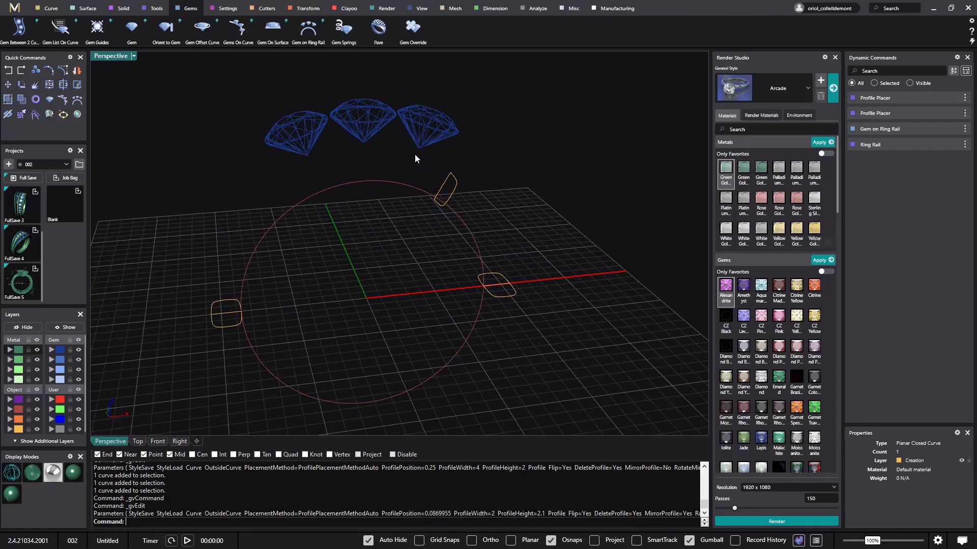
pyautogui.moveTo(410, 153); pyautogui.dragTo(351, 146, button='right')
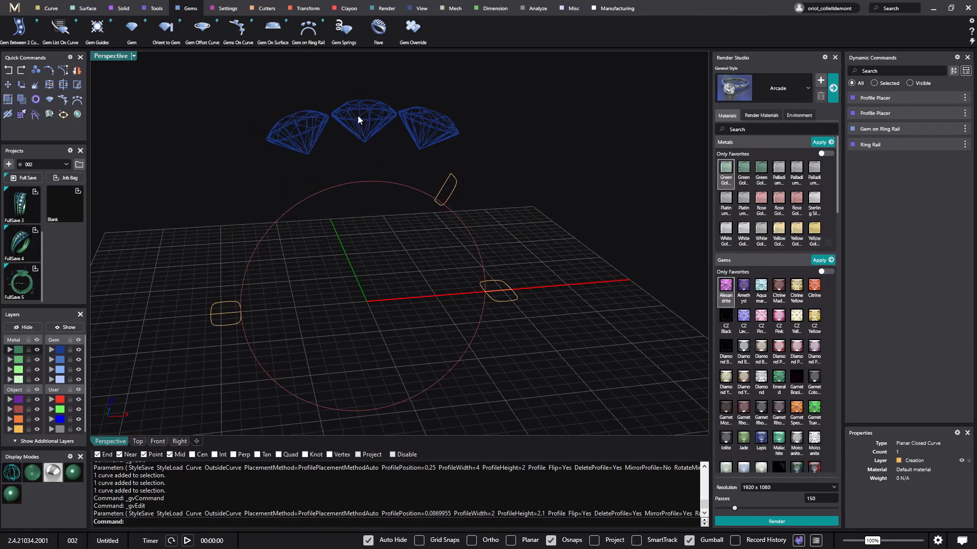
pyautogui.click(356, 127)
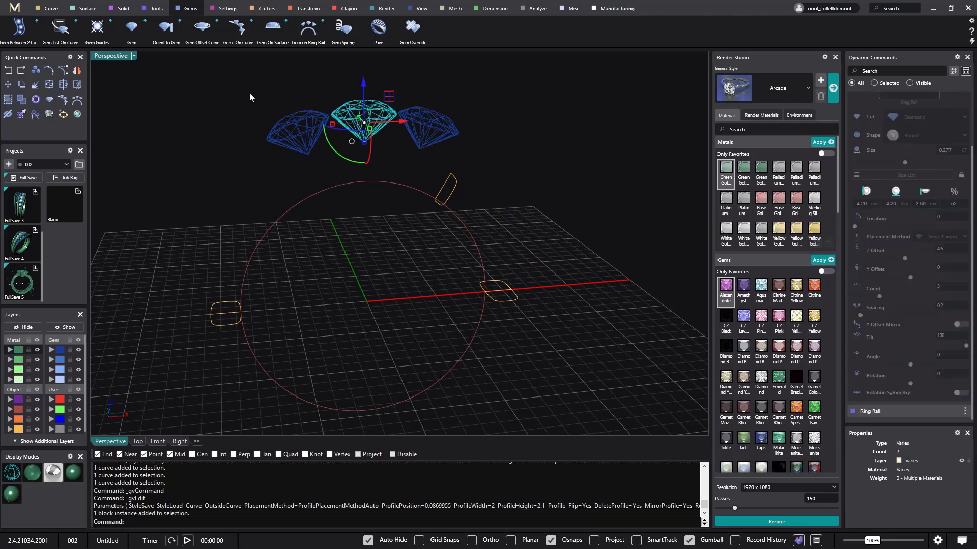
pyautogui.click(97, 28)
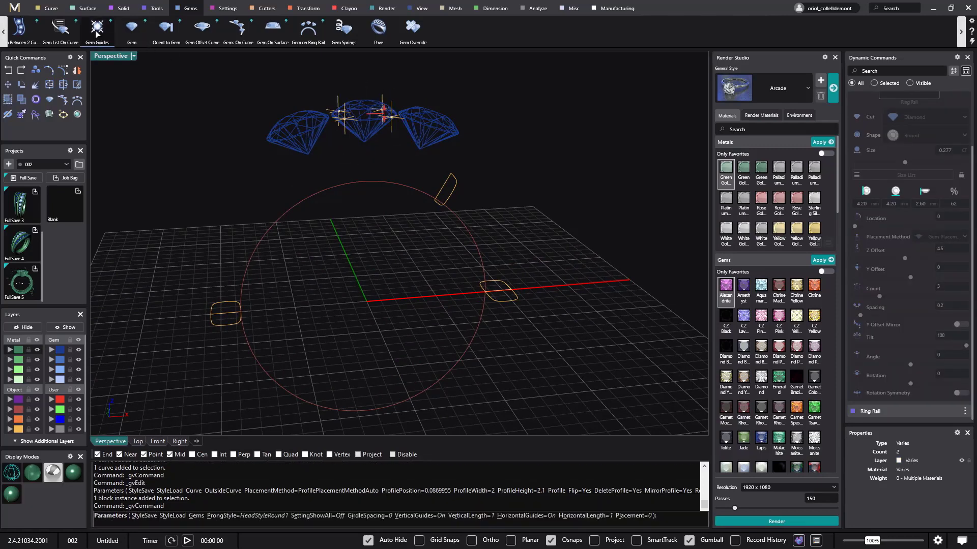
pyautogui.rightClick(208, 169)
# - Add Gem Guides to the left side gem using the third prong style
pyautogui.click(296, 127)
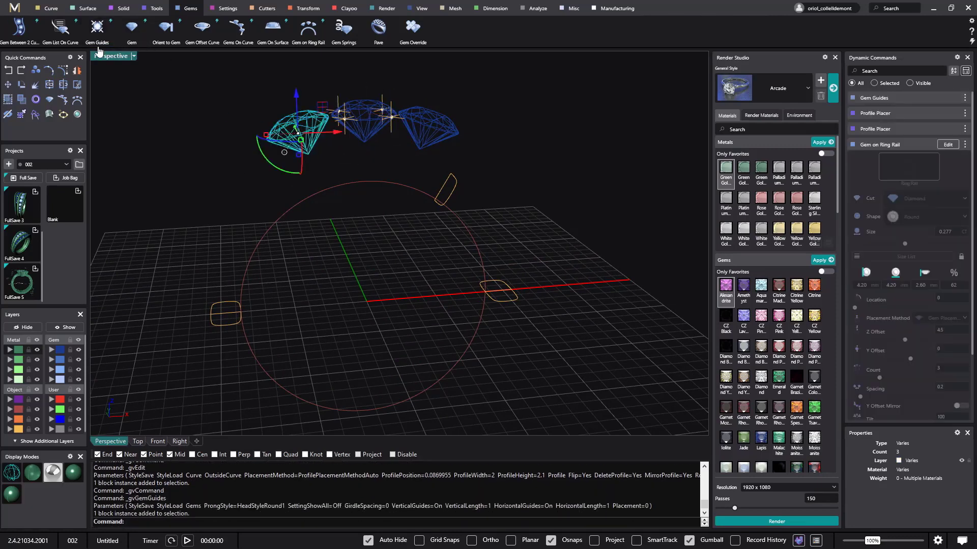
pyautogui.click(98, 29)
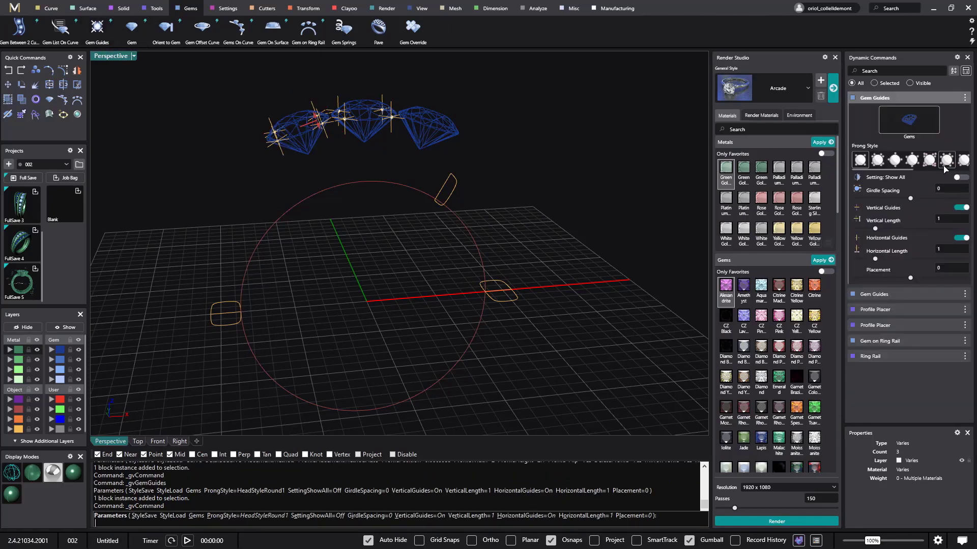
pyautogui.click(895, 162)
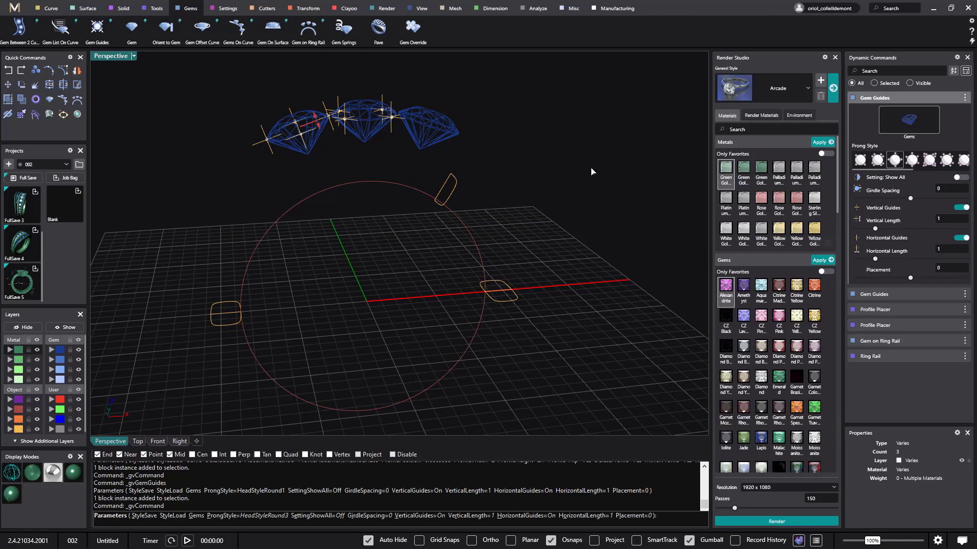
pyautogui.press('Return')
# - Add Gem Guides to the right side gem using the third prong style
pyautogui.click(432, 118)
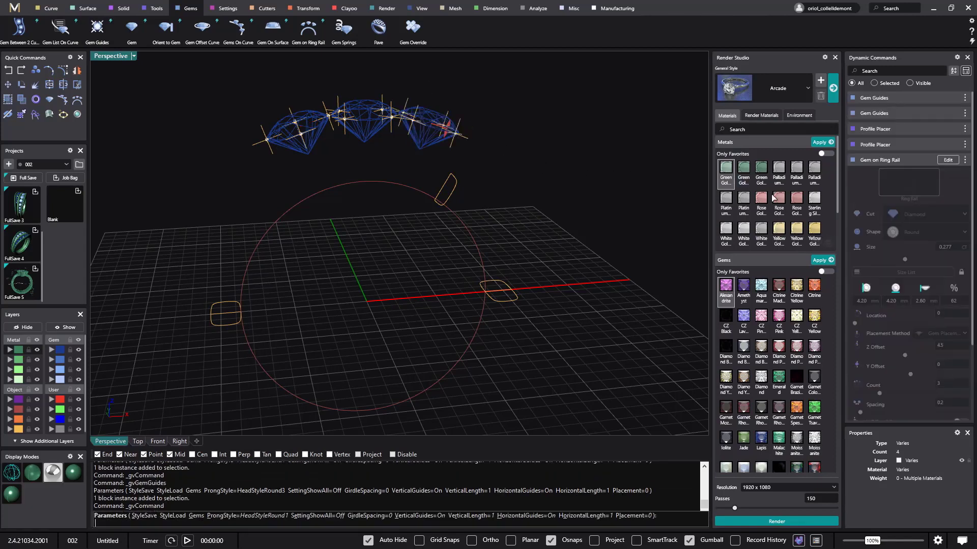
pyautogui.click(895, 160)
pyautogui.press('Return')
# - Place a profile with Profile Placer on a vertical guide curve of the centre gem's prong guides
pyautogui.moveTo(550, 178); pyautogui.dragTo(515, 181, button='right')
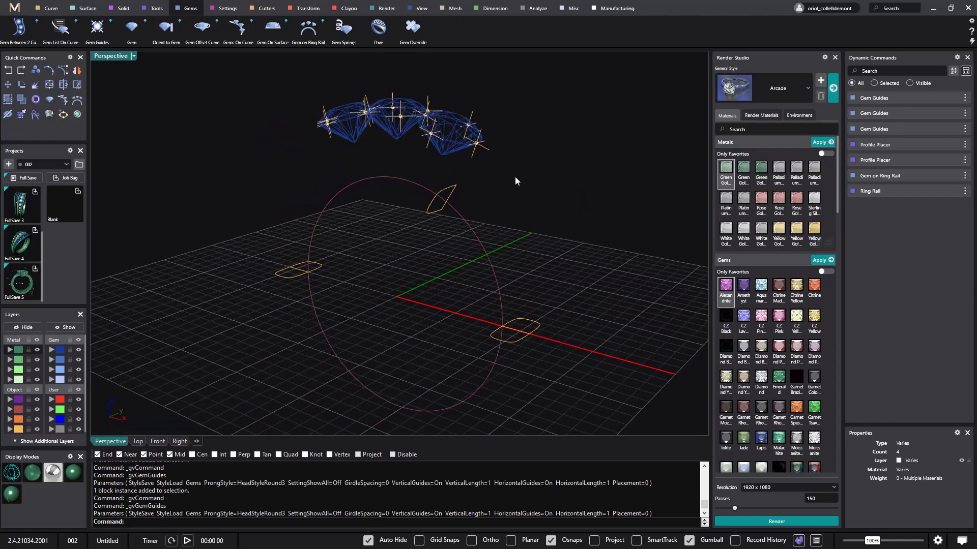
pyautogui.click(400, 101)
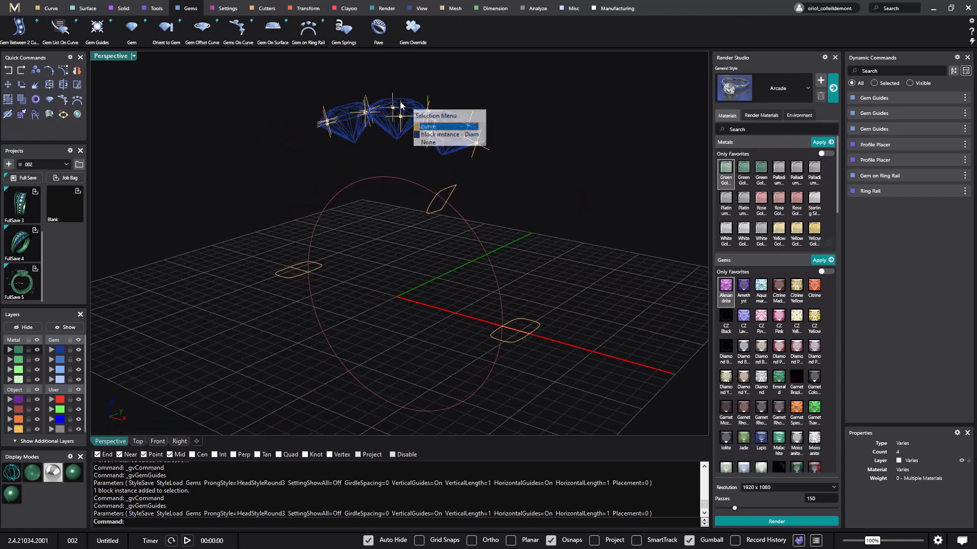
pyautogui.click(430, 127)
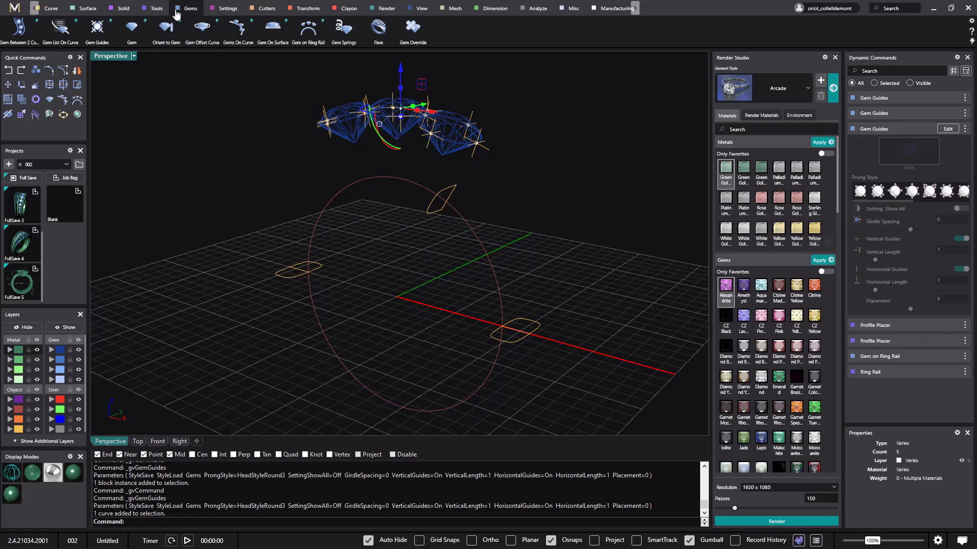
pyautogui.click(157, 10)
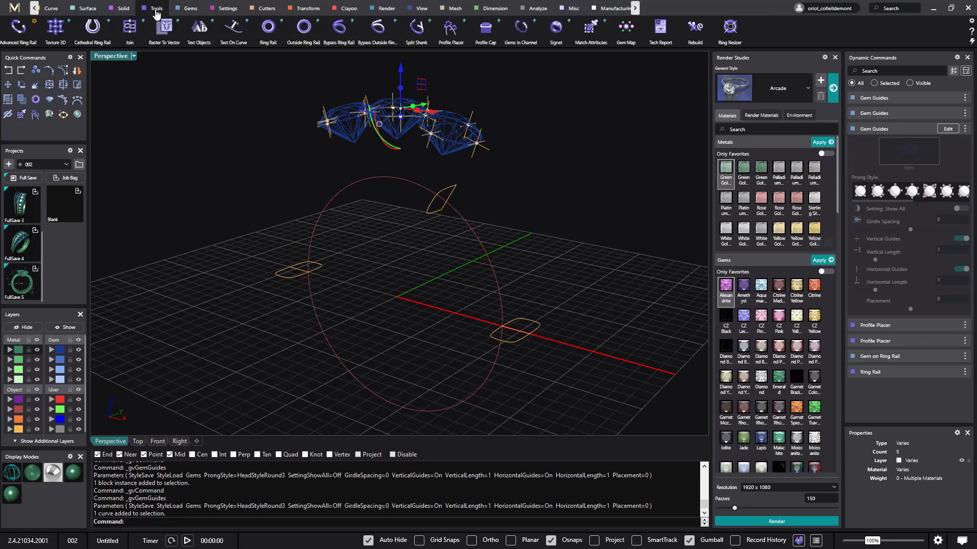
pyautogui.click(450, 28)
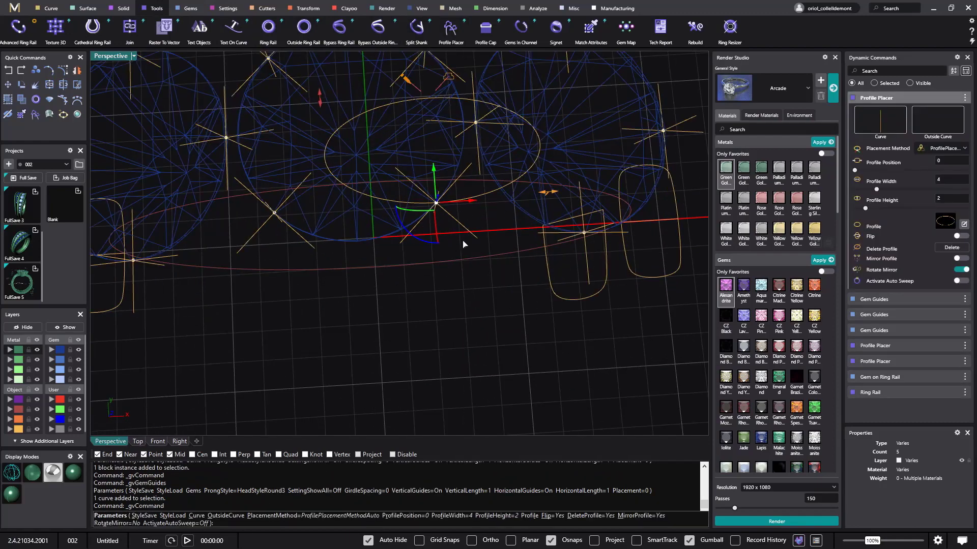
# - Rotate the profile on the prong guide a quarter turn and change its shape to Shank profile 02
pyautogui.click(425, 247)
pyautogui.press('Return')
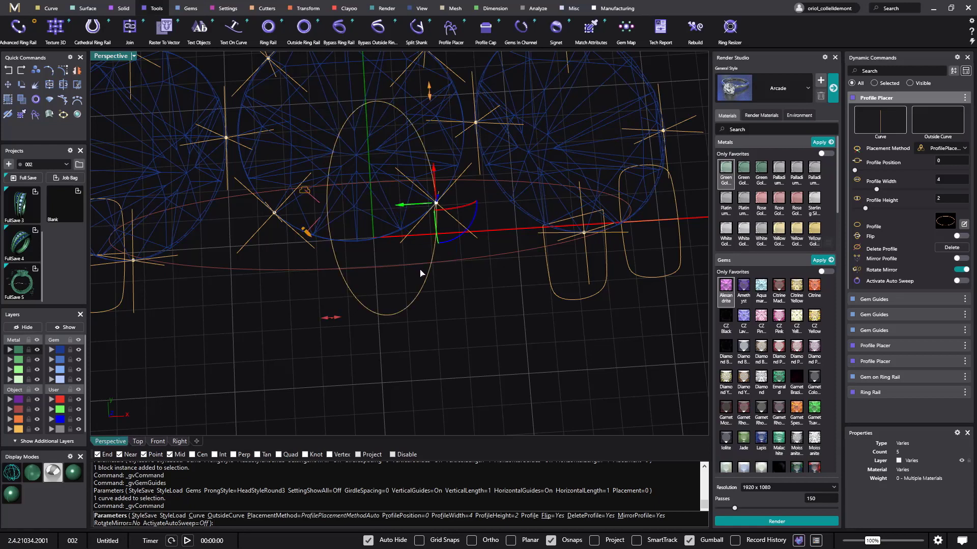
pyautogui.click(945, 224)
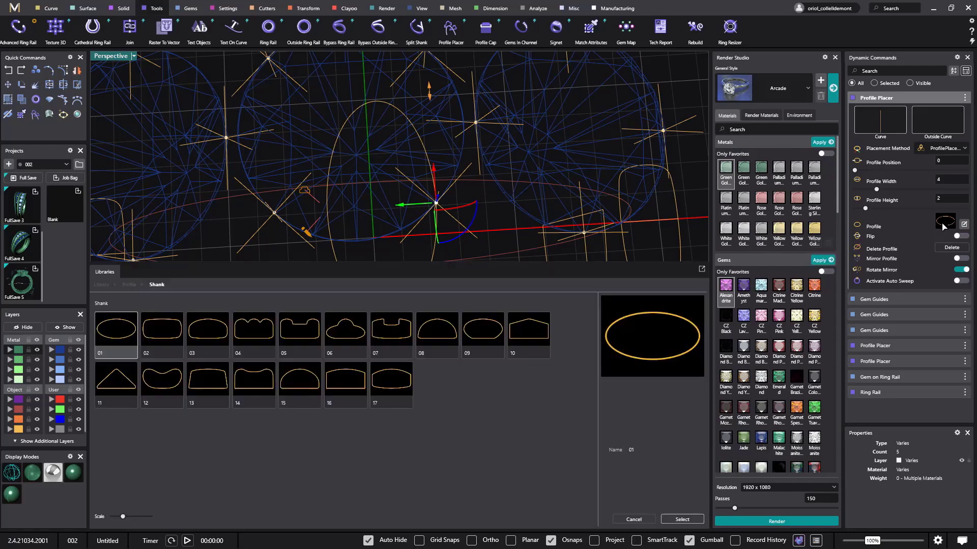
pyautogui.click(171, 336)
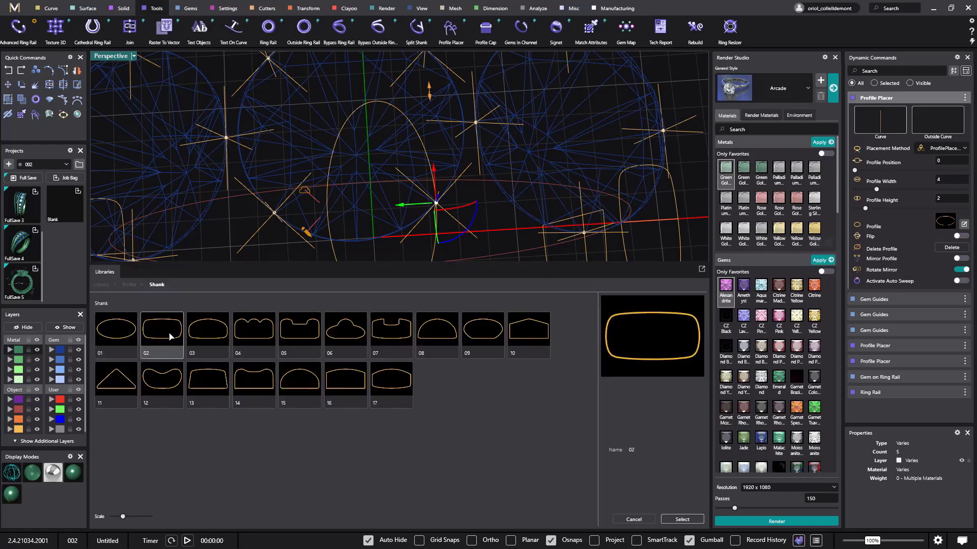
pyautogui.click(682, 518)
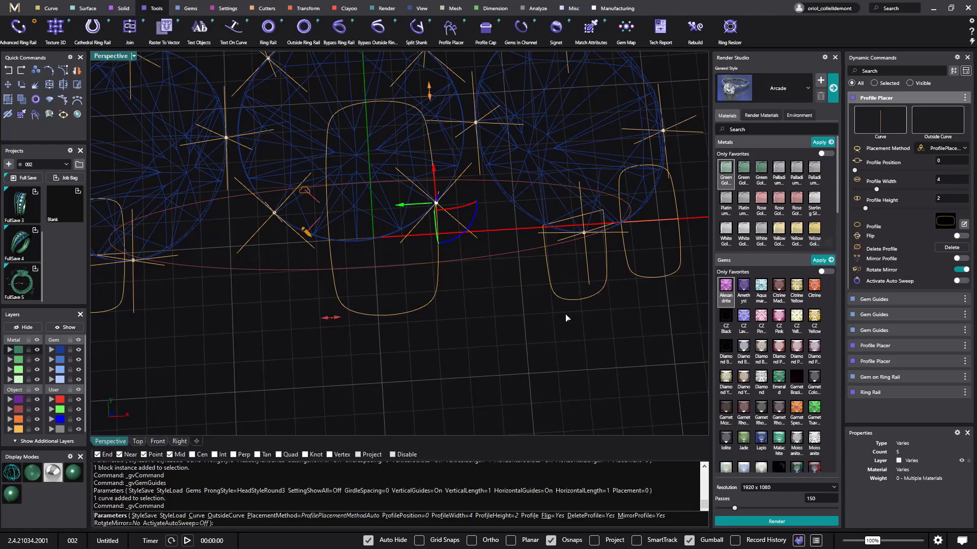
# - Reduce the prong-guide profile to 1.6 mm wide and 1.3 mm high
pyautogui.moveTo(607, 280); pyautogui.dragTo(570, 332, button='right')
pyautogui.moveTo(528, 225); pyautogui.dragTo(558, 283, button='right')
pyautogui.moveTo(424, 155); pyautogui.dragTo(530, 227)
pyautogui.moveTo(564, 257); pyautogui.dragTo(487, 257, button='right')
pyautogui.moveTo(346, 170); pyautogui.dragTo(385, 169)
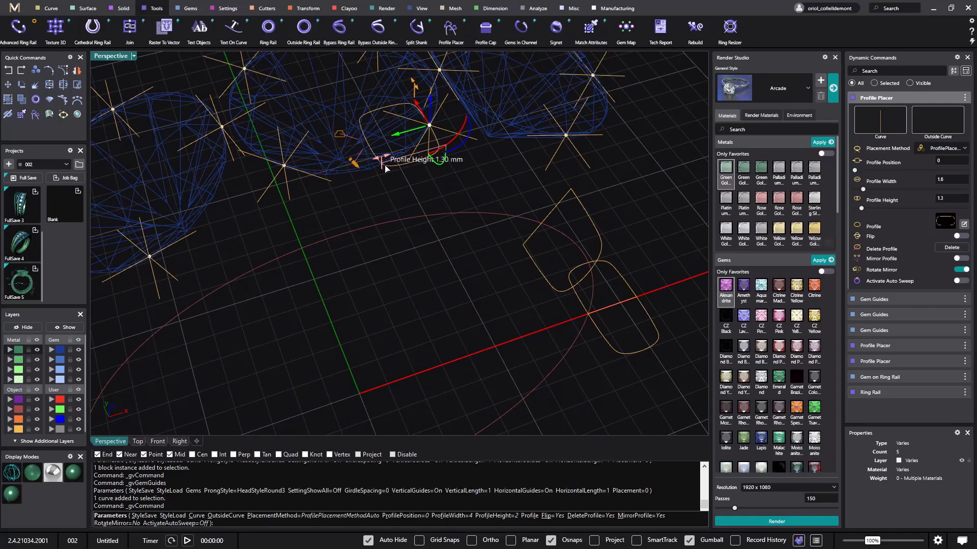
pyautogui.moveTo(387, 172); pyautogui.dragTo(407, 254, button='right')
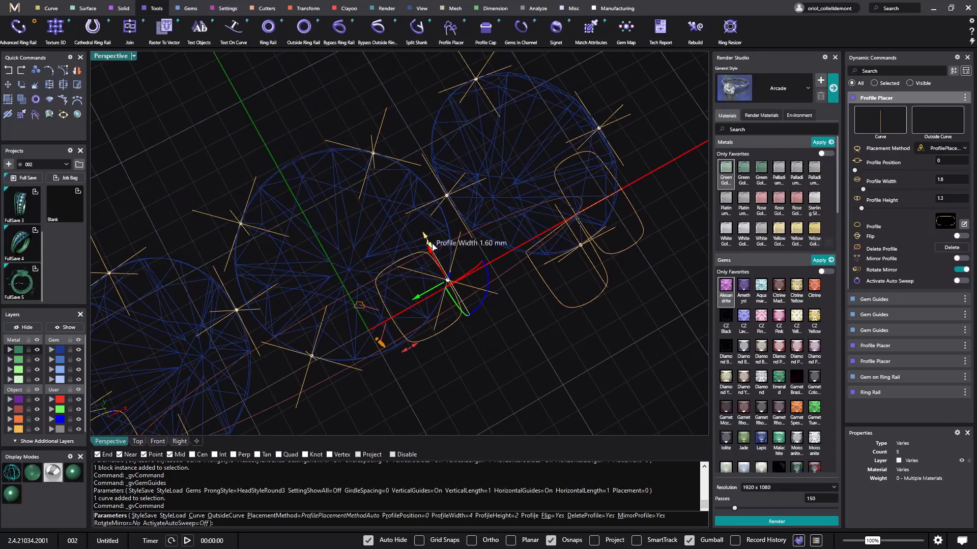
# - Adjust the small profile so it sits between the centre and right gems beside the prong guides, and accept its placement
pyautogui.moveTo(431, 247); pyautogui.dragTo(529, 305, button='right')
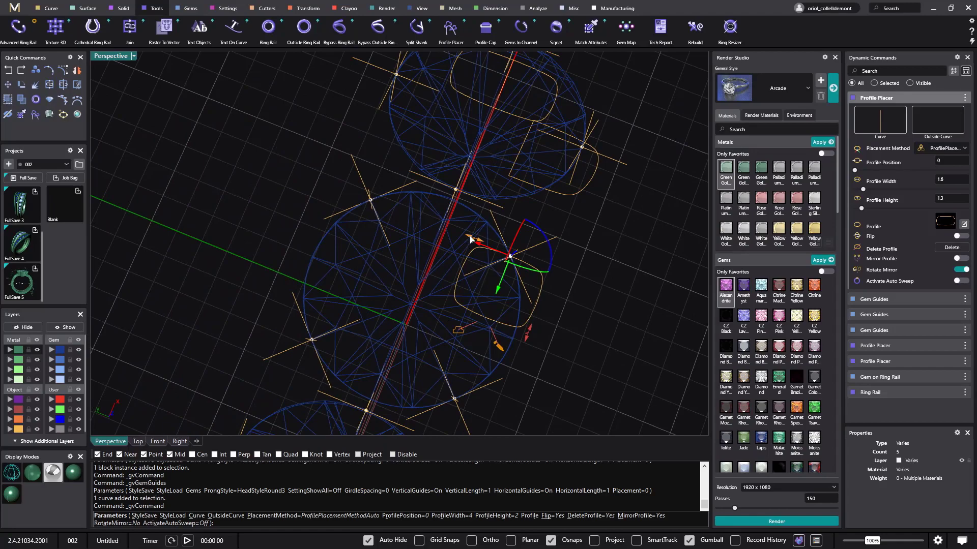
pyautogui.moveTo(477, 241); pyautogui.dragTo(485, 243)
pyautogui.moveTo(485, 243); pyautogui.dragTo(411, 310, button='right')
pyautogui.moveTo(397, 287); pyautogui.dragTo(396, 260)
pyautogui.moveTo(409, 271); pyautogui.dragTo(386, 349, button='right')
pyautogui.moveTo(385, 324); pyautogui.dragTo(432, 327)
pyautogui.moveTo(429, 347); pyautogui.dragTo(422, 309, button='right')
pyautogui.moveTo(486, 275); pyautogui.dragTo(487, 278)
pyautogui.moveTo(487, 278); pyautogui.dragTo(437, 387, button='right')
pyautogui.click(440, 252)
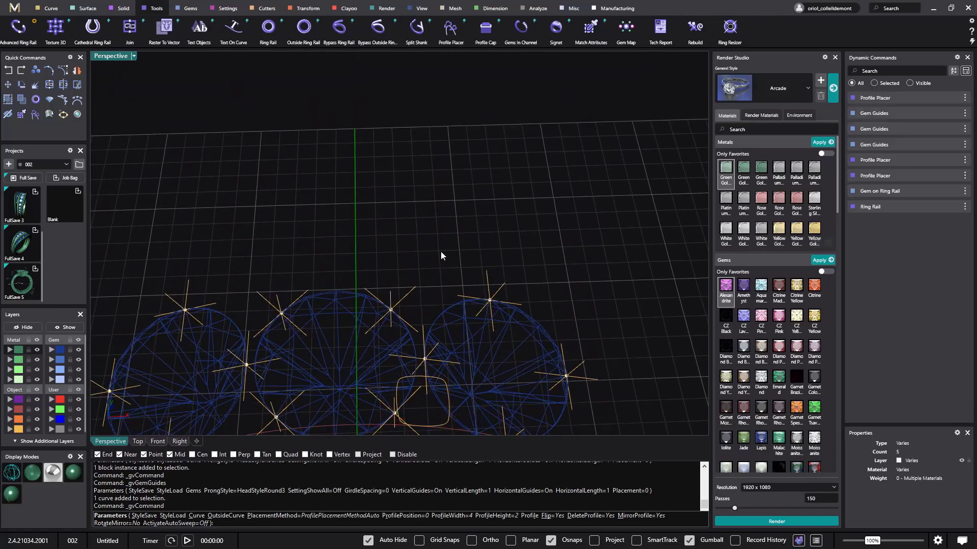
# - Create a Profile Sweep from the upper shank profile on the ring rail to the small profile between the centre and right gems
pyautogui.moveTo(440, 251); pyautogui.dragTo(124, 398, button='right')
pyautogui.moveTo(297, 318); pyautogui.dragTo(268, 327, button='right')
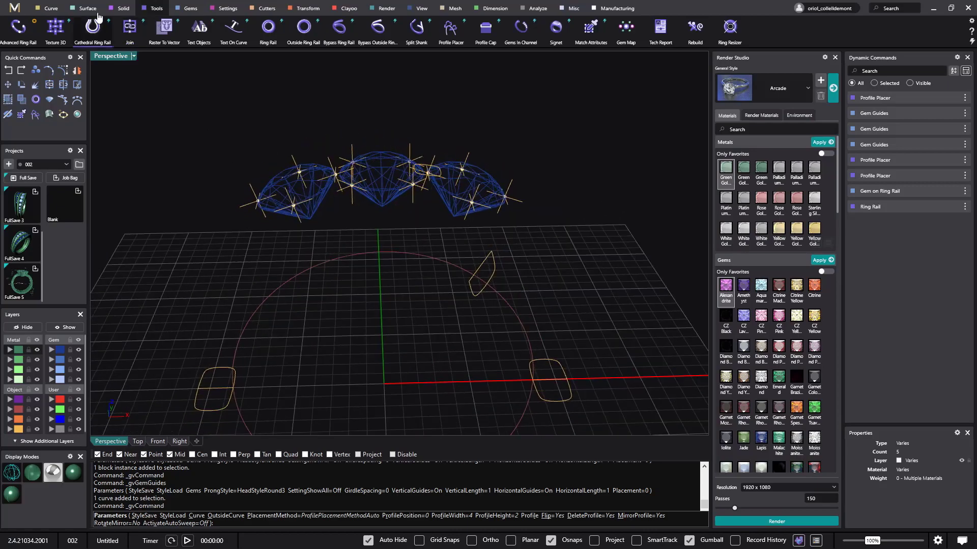
pyautogui.click(84, 8)
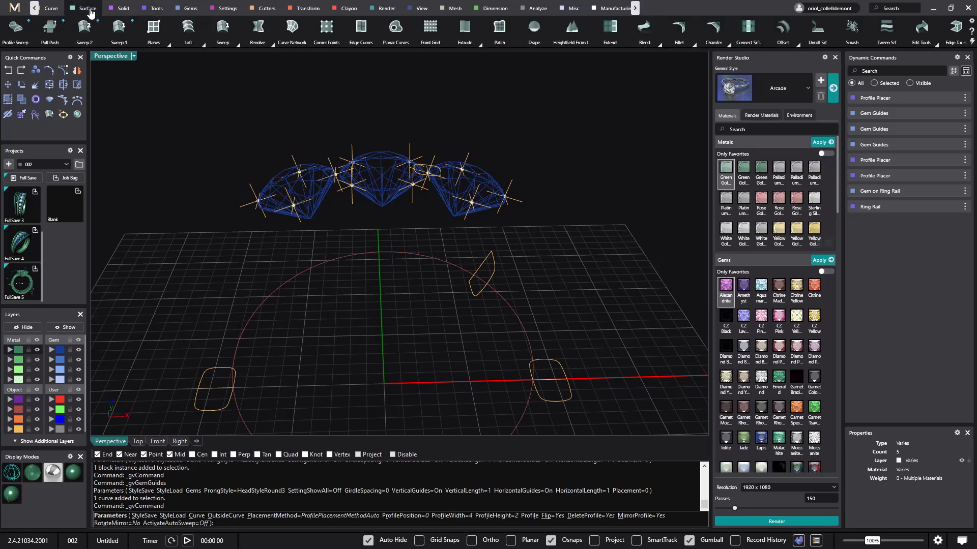
pyautogui.click(14, 32)
pyautogui.moveTo(400, 385); pyautogui.dragTo(477, 317, button='right')
pyautogui.click(500, 274)
pyautogui.moveTo(463, 277); pyautogui.dragTo(434, 208, button='right')
pyautogui.click(438, 199)
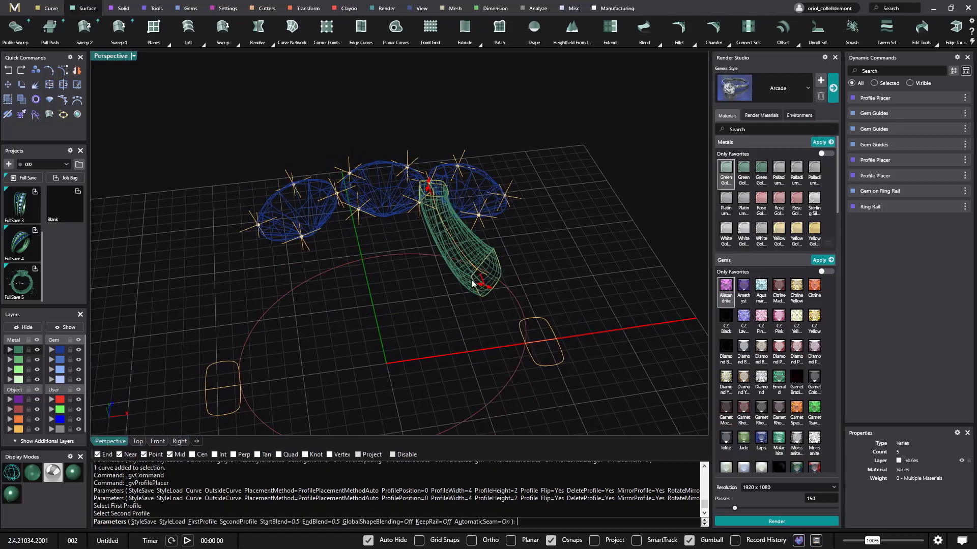
# - Set the Profile Sweep's end blend to 0.6 at the gem end and accept the sweep
pyautogui.moveTo(471, 277); pyautogui.dragTo(440, 218, button='right')
pyautogui.scroll(4, 427, 181)
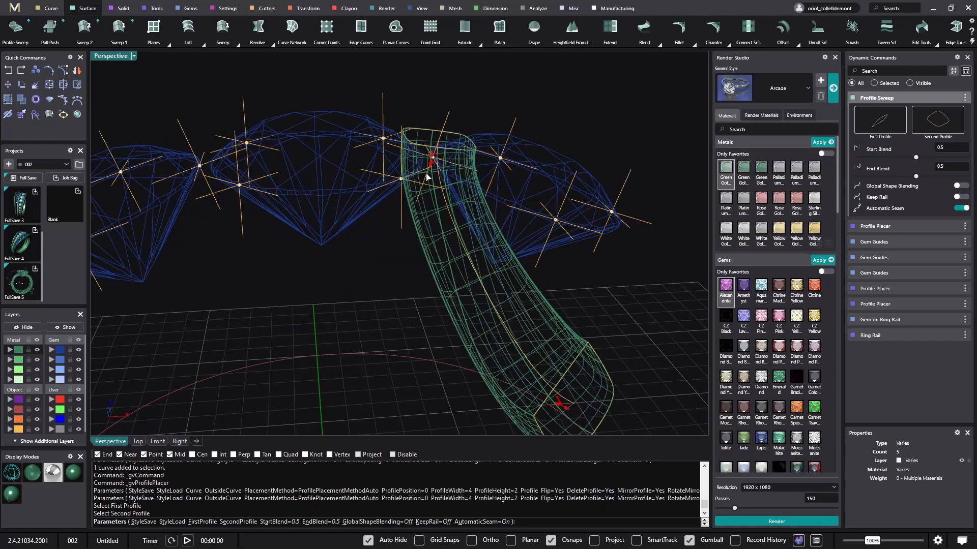
pyautogui.moveTo(431, 167); pyautogui.dragTo(432, 168)
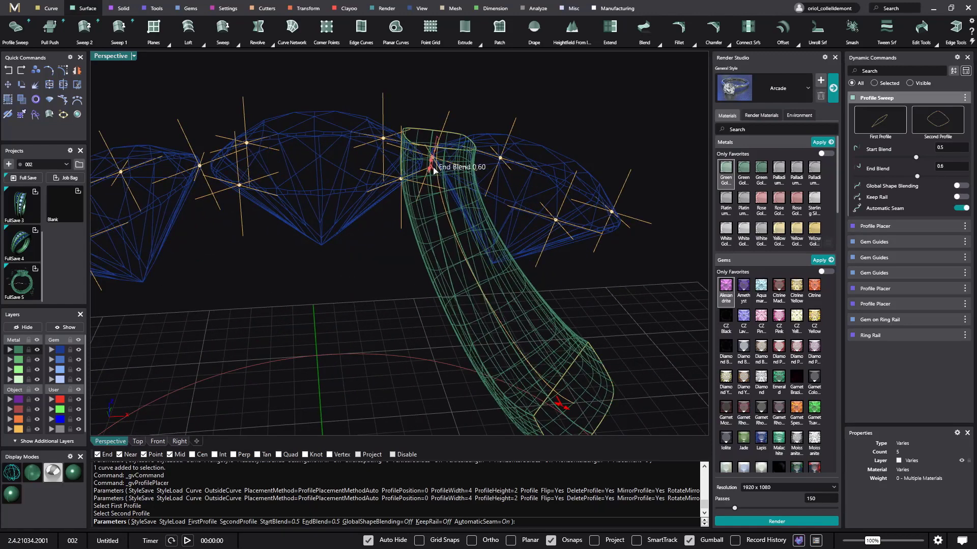
pyautogui.rightClick(408, 312)
# - Create a Sweep 1 along the ring rail using the upper shank profile and the right side shank profile
pyautogui.moveTo(408, 312); pyautogui.dragTo(375, 281, button='right')
pyautogui.scroll(-3, 407, 336)
pyautogui.keyDown('shift'); pyautogui.moveTo(412, 343); pyautogui.dragTo(384, 274, button='right'); pyautogui.keyUp('shift')
pyautogui.scroll(-6, 394, 246)
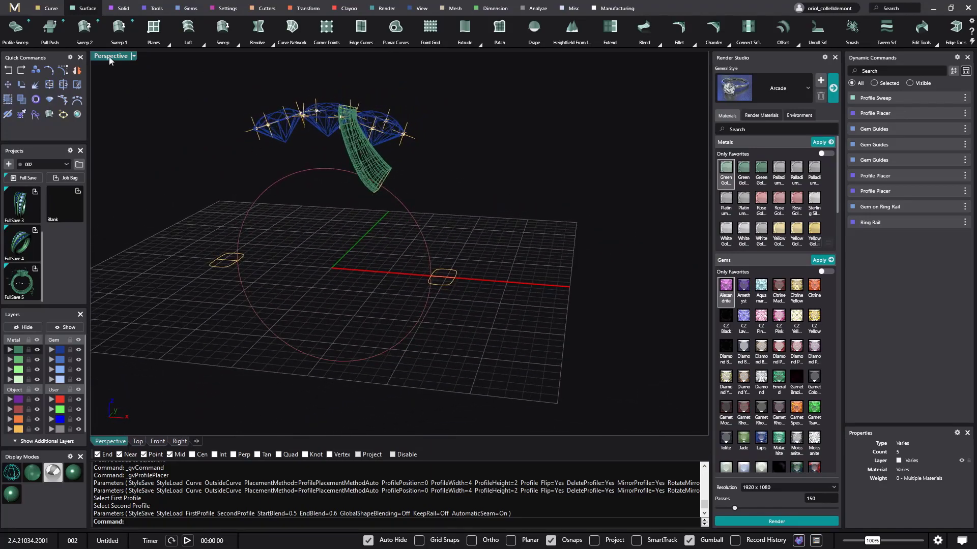
pyautogui.click(116, 38)
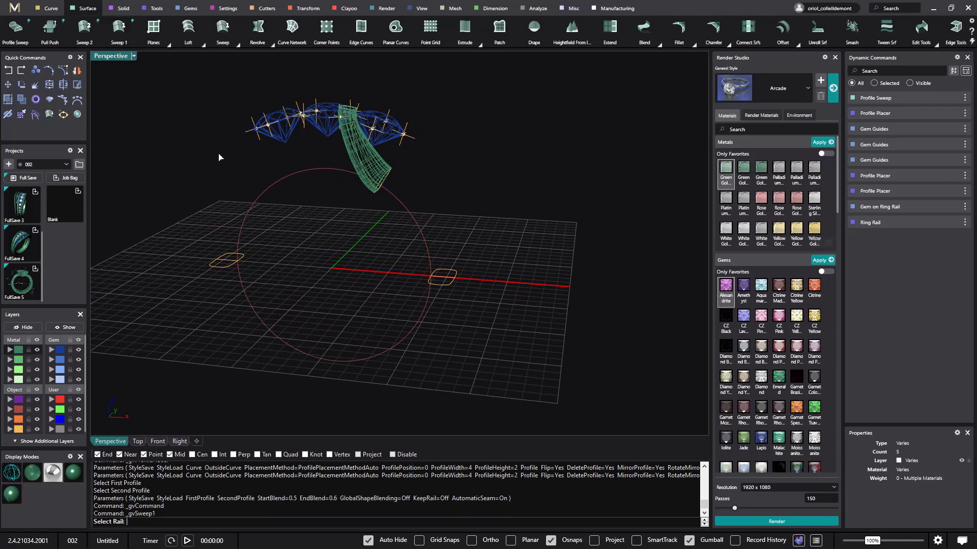
pyautogui.click(416, 222)
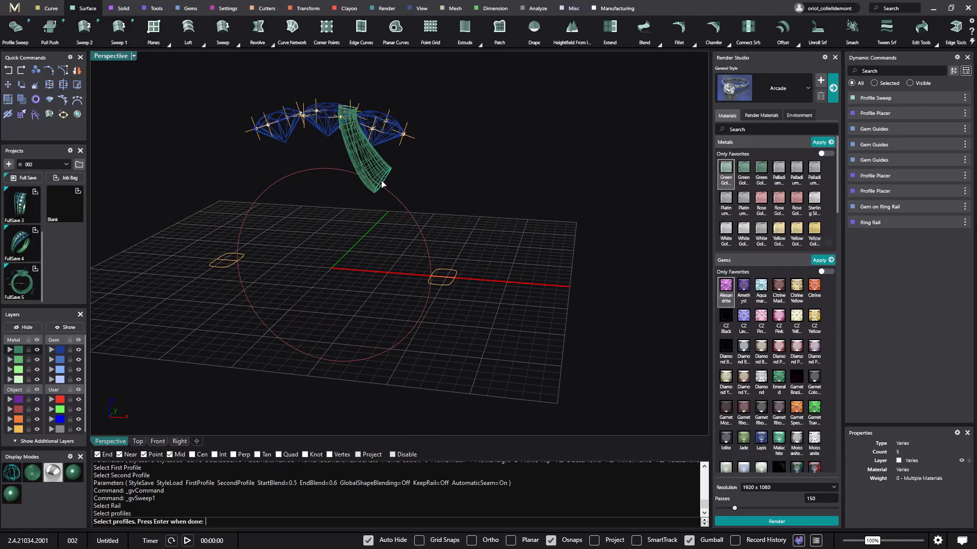
pyautogui.click(444, 281)
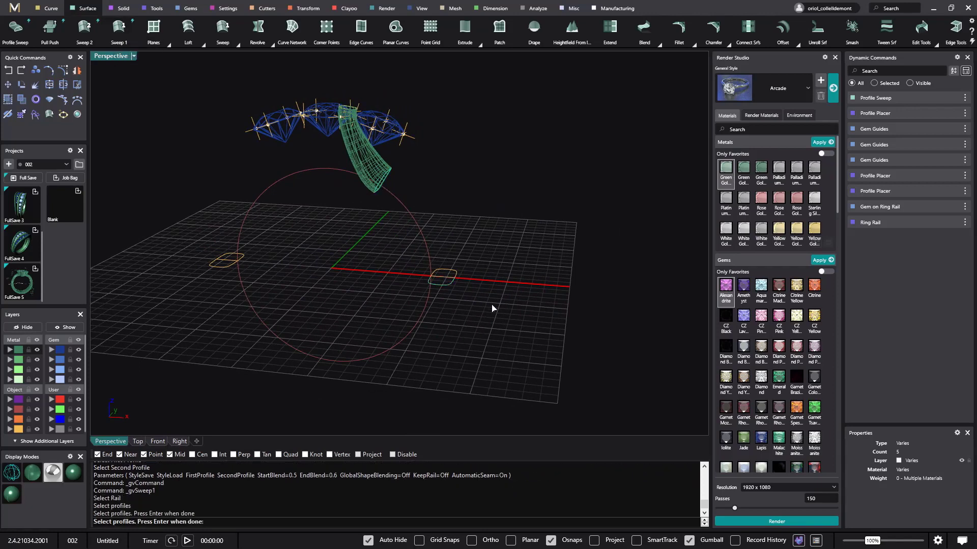
pyautogui.press('Return')
# - Set the shank sweep's start dome thickness to 0 and accept the sweep
pyautogui.moveTo(522, 299)
pyautogui.mouseDown(button='right')
pyautogui.moveTo(426, 136)
pyautogui.moveTo(273, 251)
pyautogui.moveTo(242, 251)
pyautogui.moveTo(495, 290)
pyautogui.moveTo(537, 310)
pyautogui.mouseUp(button='right')
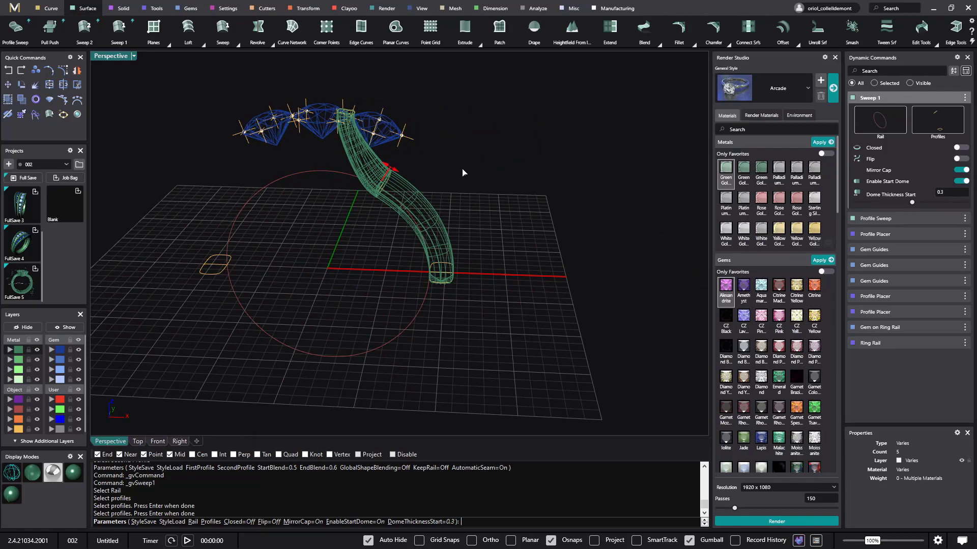
pyautogui.moveTo(631, 208); pyautogui.dragTo(580, 214, button='right')
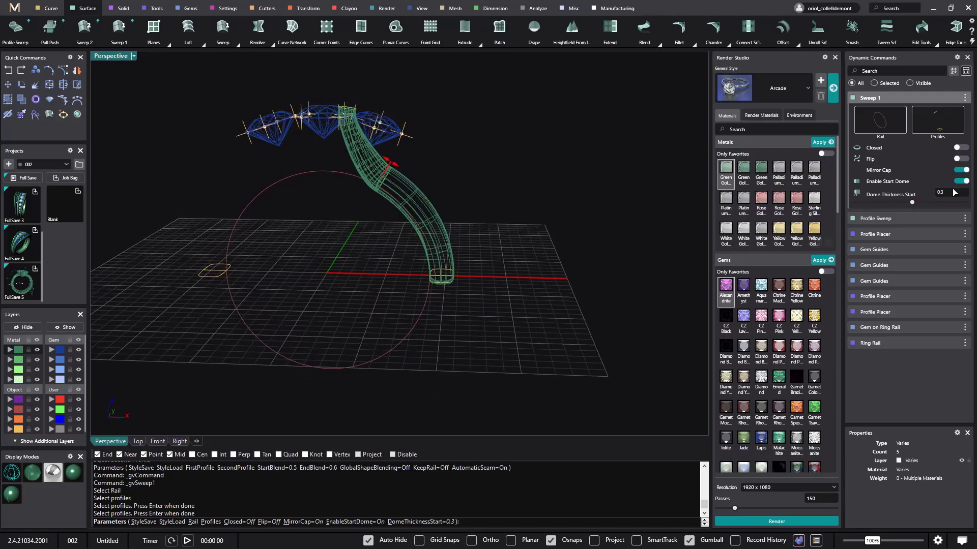
pyautogui.press('Return')
pyautogui.moveTo(524, 181)
pyautogui.mouseDown(button='right')
pyautogui.moveTo(477, 194)
pyautogui.moveTo(517, 190)
pyautogui.mouseUp(button='right')
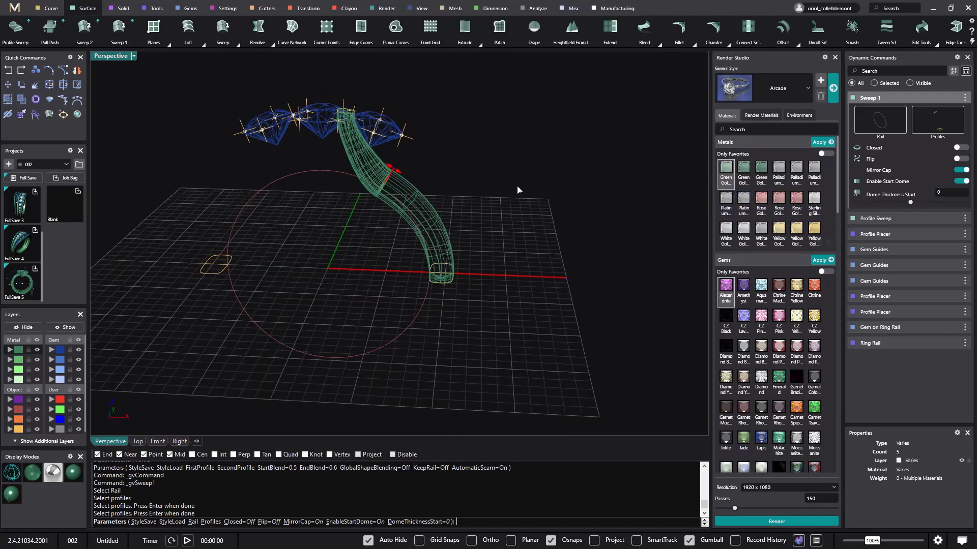
pyautogui.rightClick(517, 186)
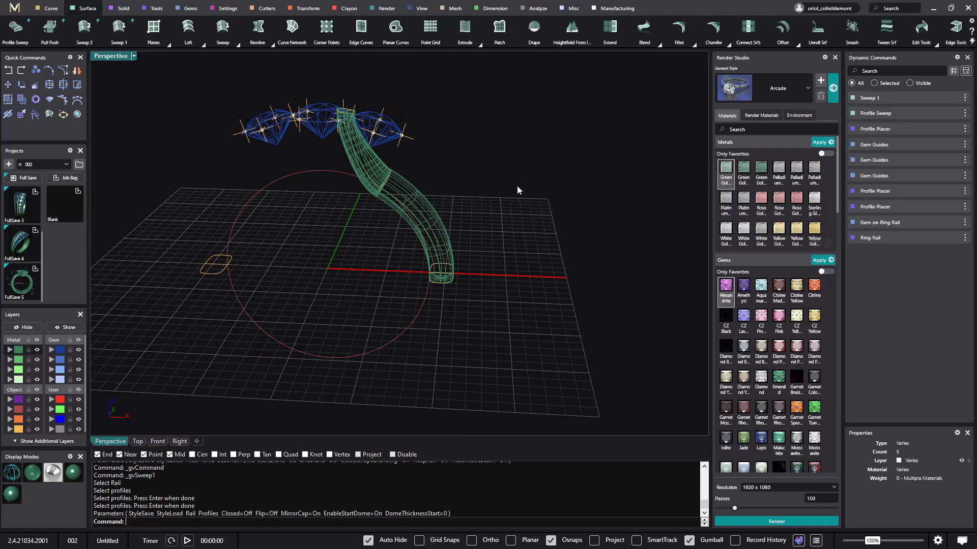
# - Reduce the height of the upper shank profile where the two sweeps meet to 1.7 mm
pyautogui.moveTo(518, 186); pyautogui.dragTo(444, 148, button='right')
pyautogui.scroll(6, 380, 178)
pyautogui.scroll(3, 379, 178)
pyautogui.moveTo(380, 178); pyautogui.dragTo(469, 169, button='right')
pyautogui.scroll(-7, 469, 169)
pyautogui.moveTo(477, 223); pyautogui.dragTo(493, 221, button='right')
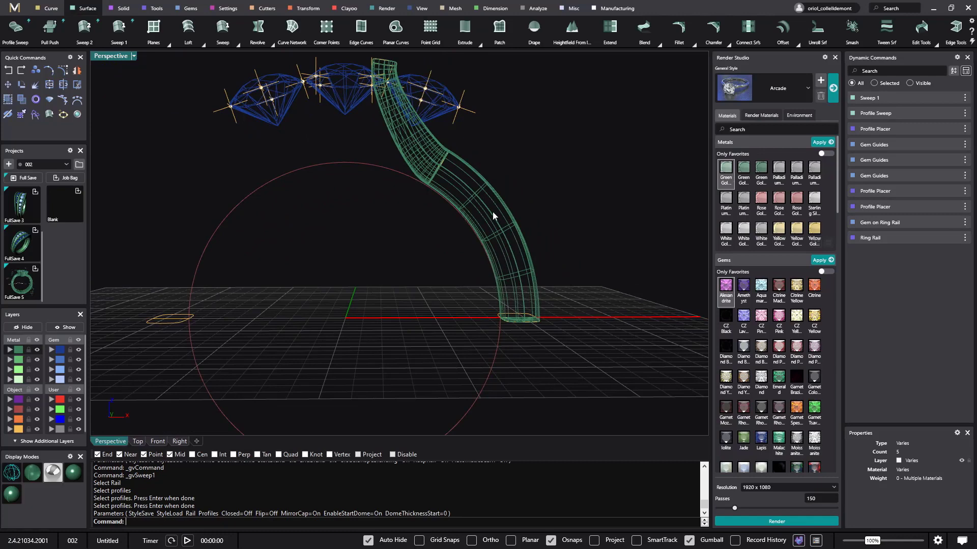
pyautogui.moveTo(905, 196)
pyautogui.click(444, 160)
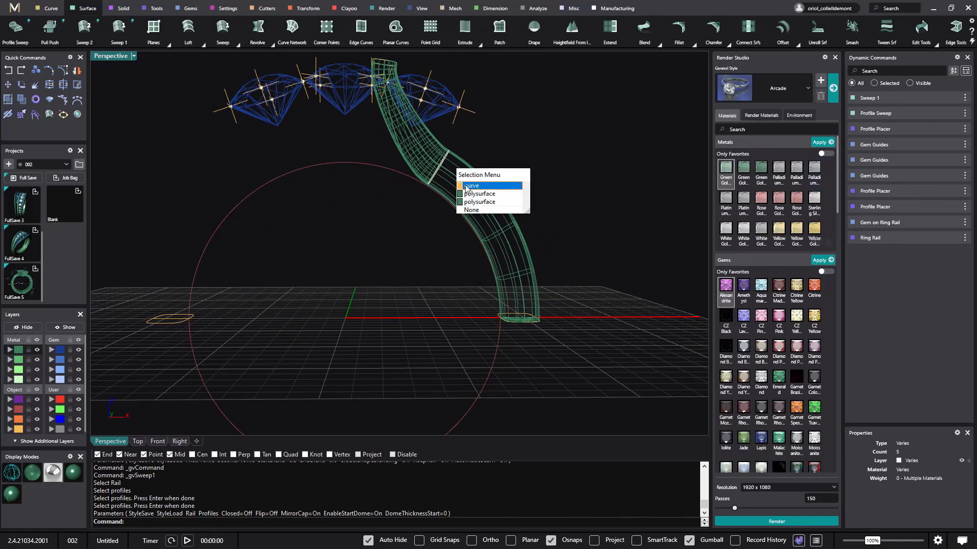
pyautogui.click(467, 186)
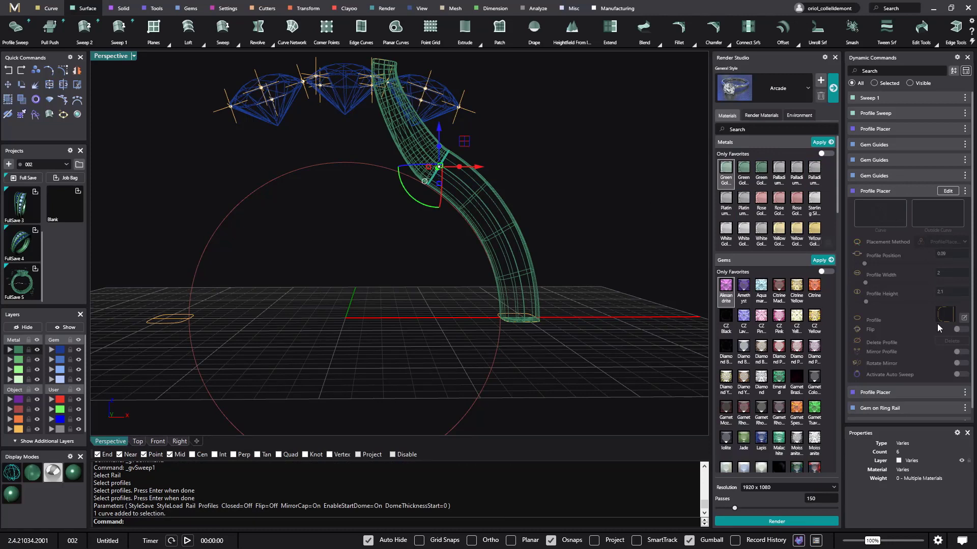
pyautogui.scroll(-1, 936, 320)
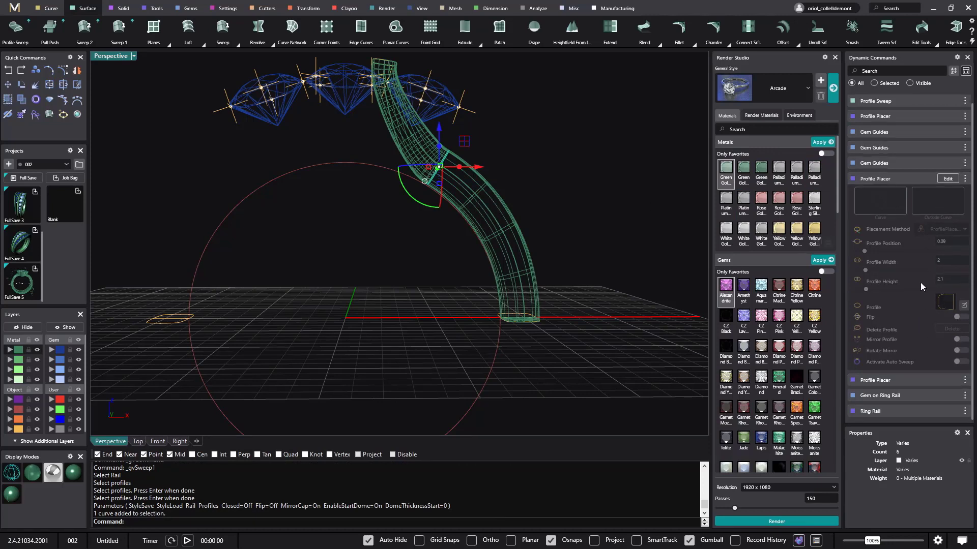
pyautogui.click(947, 179)
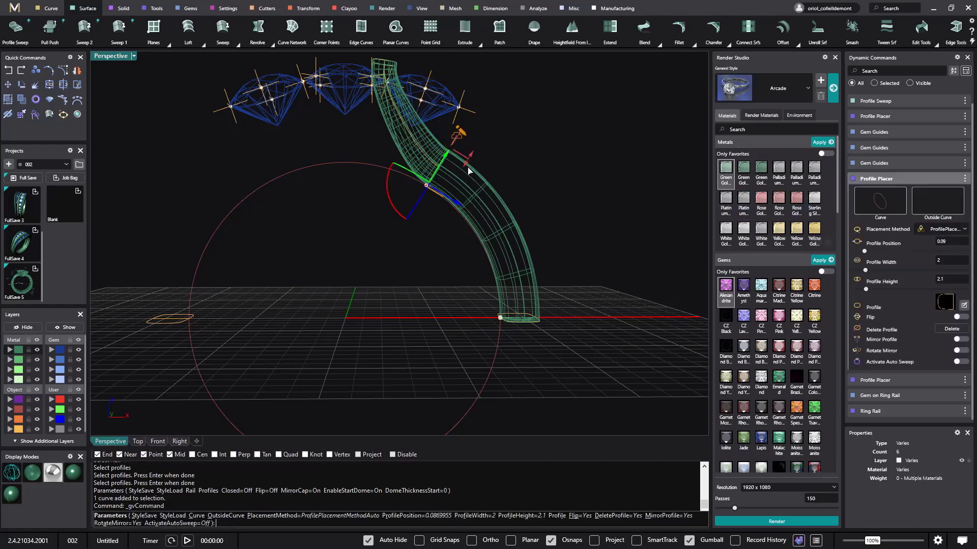
pyautogui.moveTo(468, 169); pyautogui.dragTo(463, 166)
pyautogui.rightClick(569, 206)
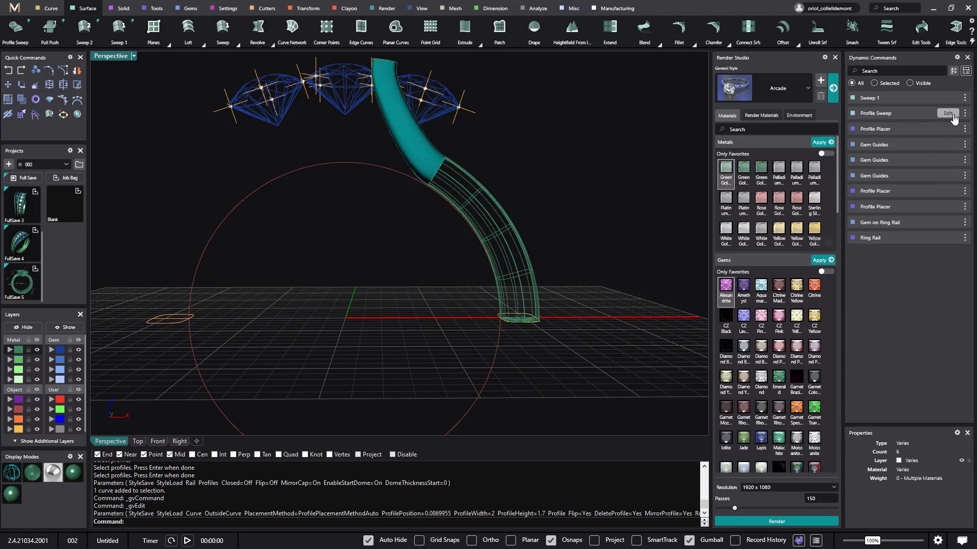
# - Edit the Profile Sweep leading to the gems so its start blend is 1.4
pyautogui.click(953, 117)
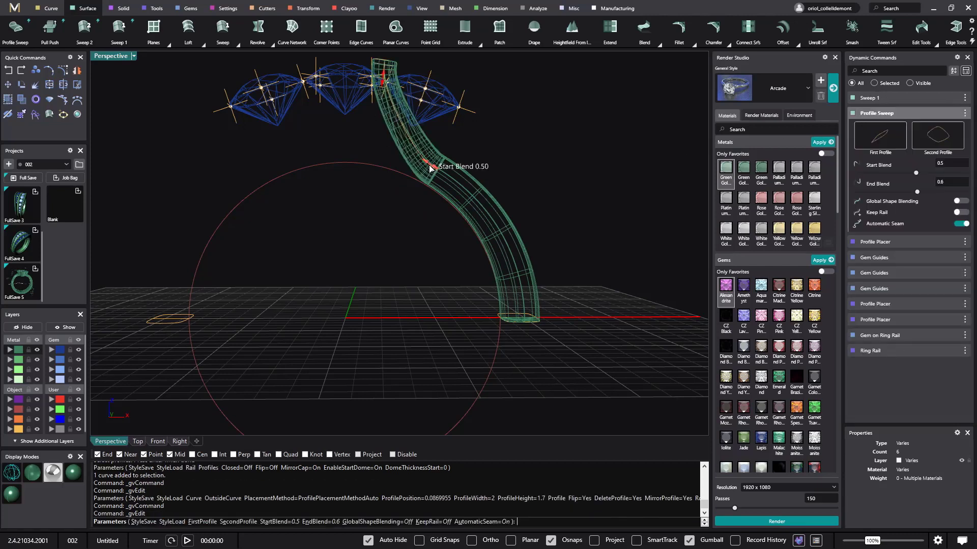
pyautogui.moveTo(430, 168); pyautogui.dragTo(411, 153)
pyautogui.moveTo(538, 166); pyautogui.dragTo(397, 309, button='right')
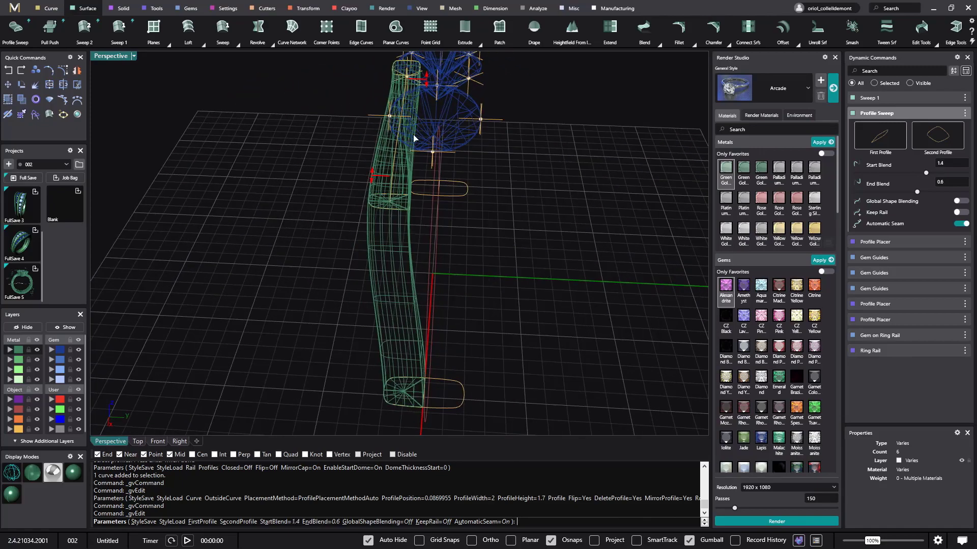
pyautogui.rightClick(554, 267)
# - Duplicate the small profile curve at the gem end of the Profile Sweep by copying and pasting it
pyautogui.moveTo(527, 264); pyautogui.dragTo(556, 370, button='right')
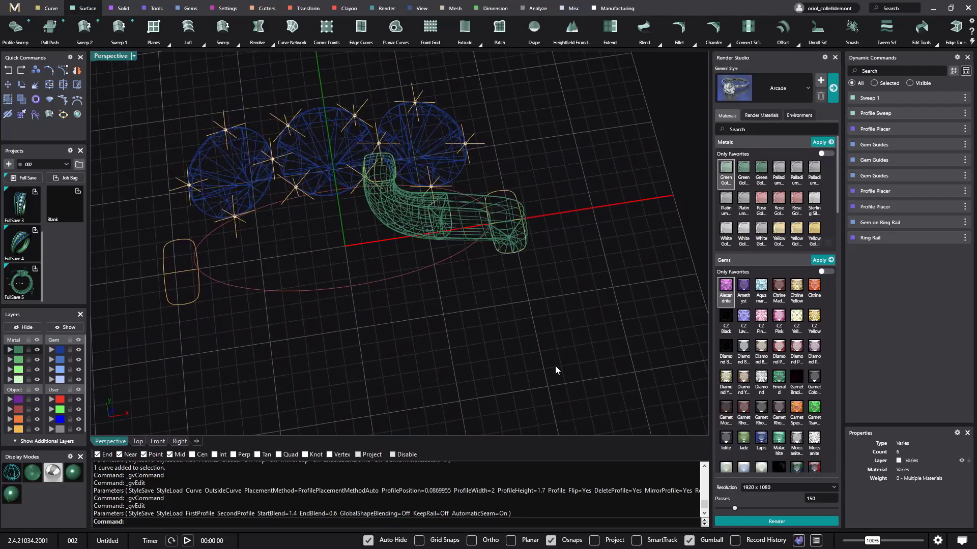
pyautogui.click(390, 179)
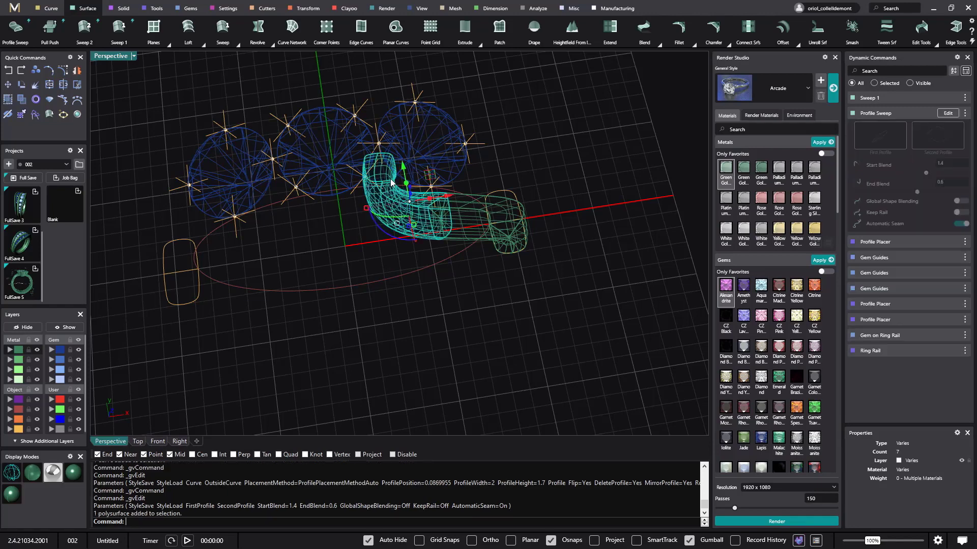
pyautogui.click(348, 254)
pyautogui.scroll(2, 356, 245)
pyautogui.scroll(2, 355, 245)
pyautogui.click(404, 129)
pyautogui.click(431, 157)
pyautogui.scroll(-4, 363, 241)
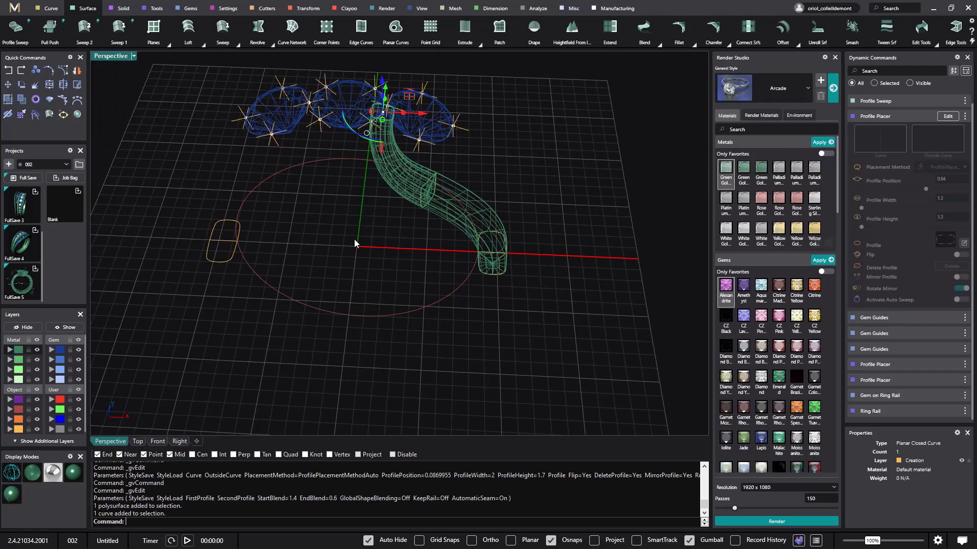
pyautogui.hotkey('ctrl', 'c')
pyautogui.hotkey('ctrl', 'v')
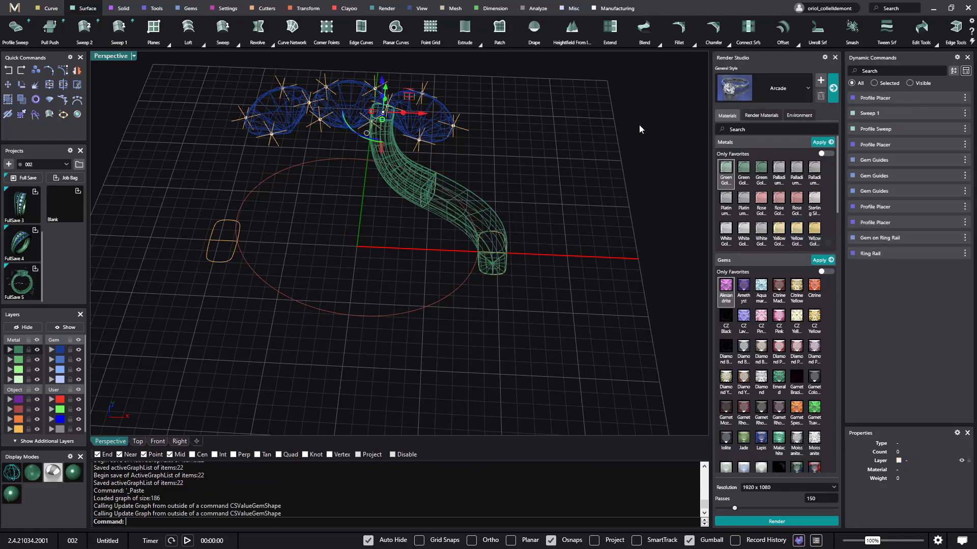
# - Edit the pasted Profile Placer and reassign its curve to a vertical prong guide on the centre gem's left side
pyautogui.click(946, 98)
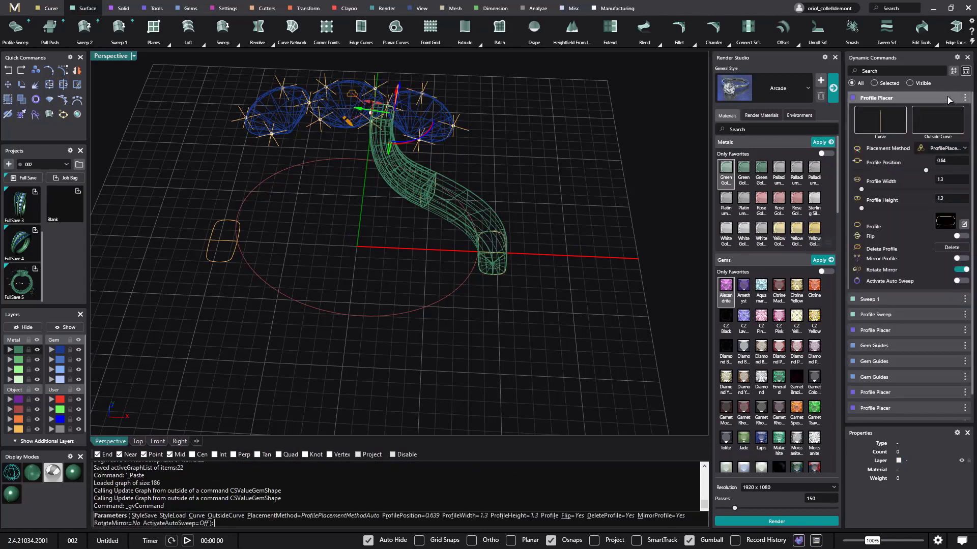
pyautogui.click(898, 123)
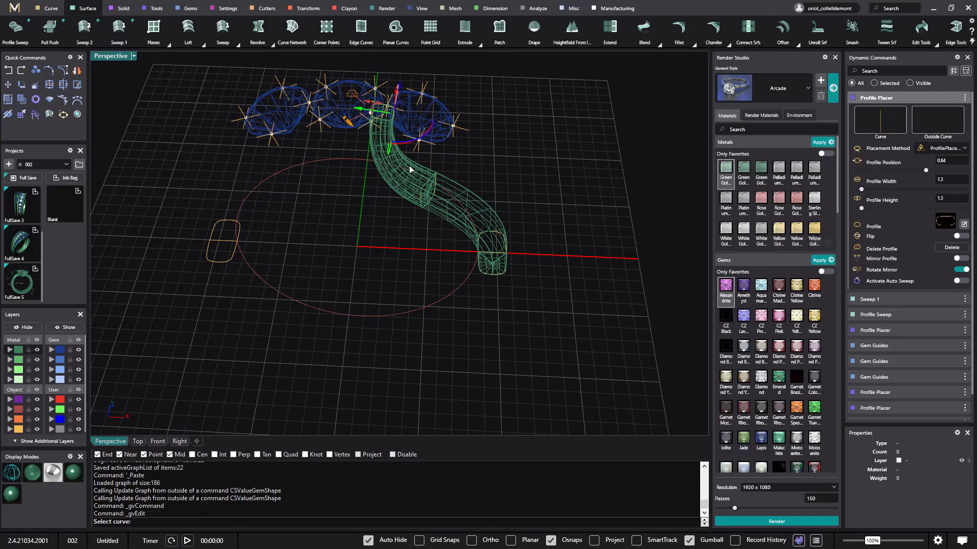
pyautogui.scroll(3, 321, 112)
pyautogui.click(323, 103)
pyautogui.moveTo(358, 178); pyautogui.dragTo(387, 205, button='right')
pyautogui.moveTo(407, 238)
pyautogui.mouseDown(button='right')
pyautogui.moveTo(364, 244)
pyautogui.moveTo(399, 255)
pyautogui.moveTo(421, 284)
pyautogui.moveTo(423, 198)
pyautogui.moveTo(409, 193)
pyautogui.moveTo(407, 162)
pyautogui.moveTo(427, 251)
pyautogui.moveTo(389, 231)
pyautogui.mouseUp(button='right')
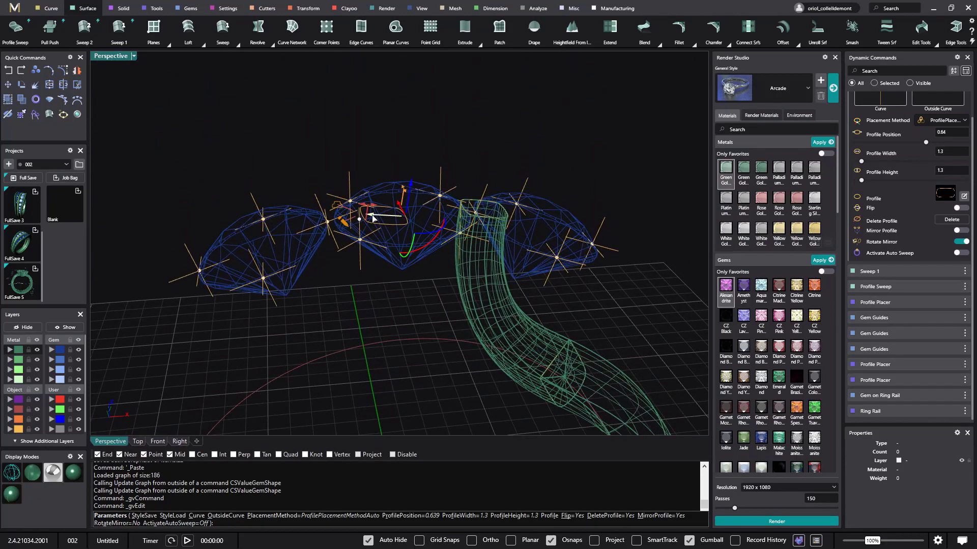
# - Move the copied profile between the left and centre gems and set its profile position to 1 on the guide
pyautogui.moveTo(373, 218); pyautogui.dragTo(334, 235)
pyautogui.moveTo(347, 253); pyautogui.dragTo(322, 225, button='right')
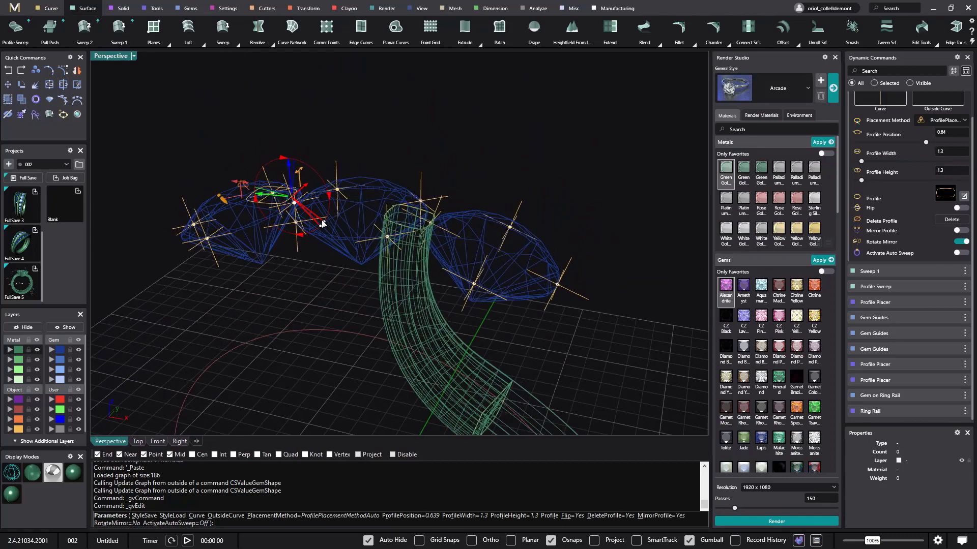
pyautogui.moveTo(323, 225); pyautogui.dragTo(326, 221)
pyautogui.moveTo(292, 221); pyautogui.dragTo(335, 190, button='right')
pyautogui.moveTo(336, 179); pyautogui.dragTo(283, 168)
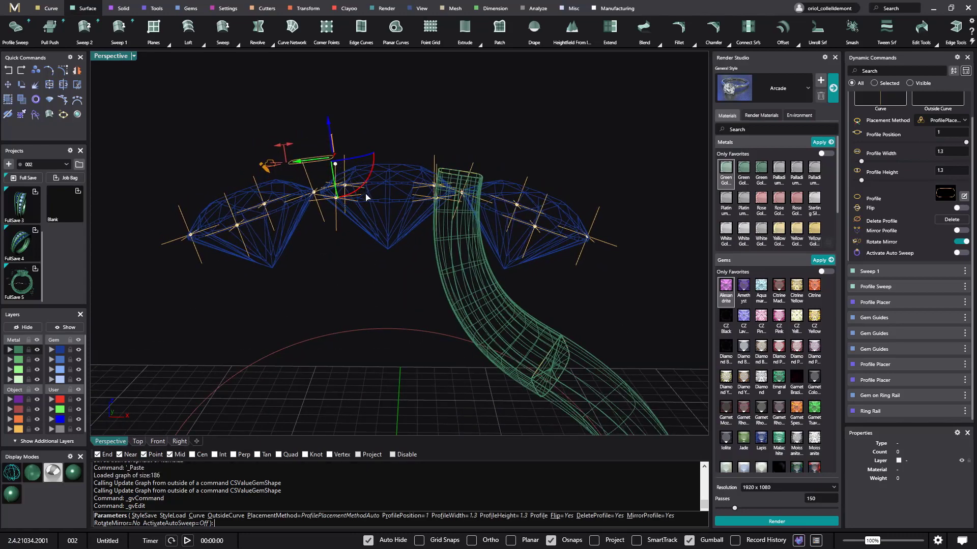
# - Lower the copied profile slightly above the left and centre gems and accept its placement
pyautogui.moveTo(366, 202); pyautogui.dragTo(373, 247, button='right')
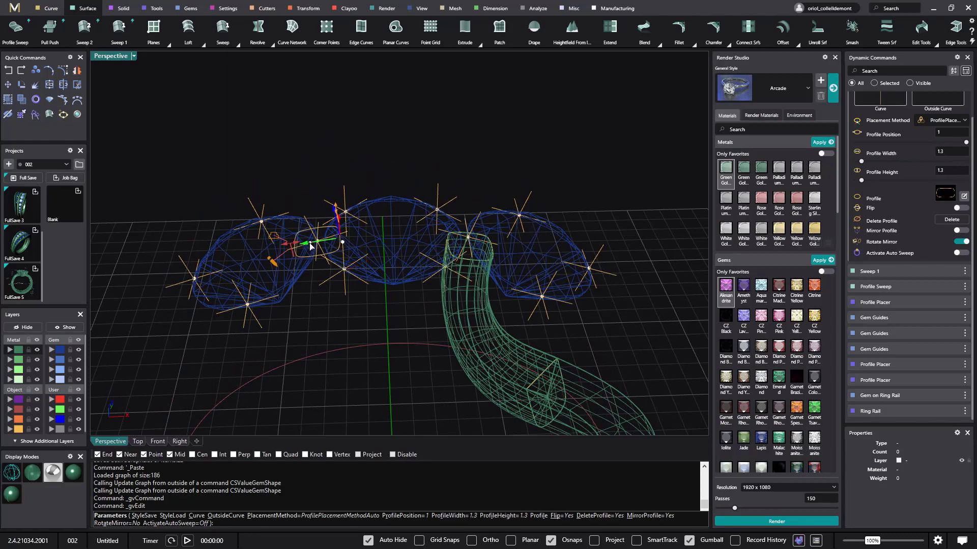
pyautogui.moveTo(349, 283); pyautogui.dragTo(370, 206, button='right')
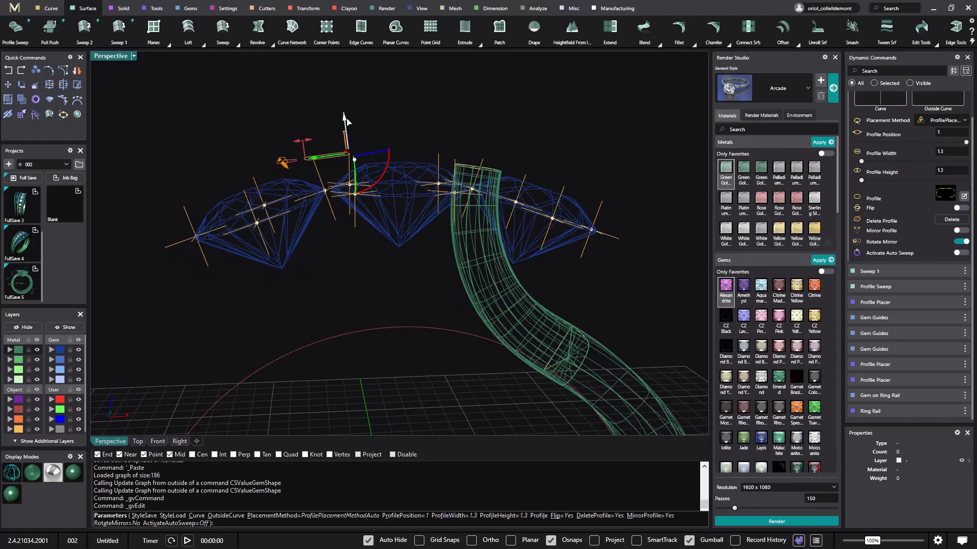
pyautogui.moveTo(347, 122); pyautogui.dragTo(348, 132)
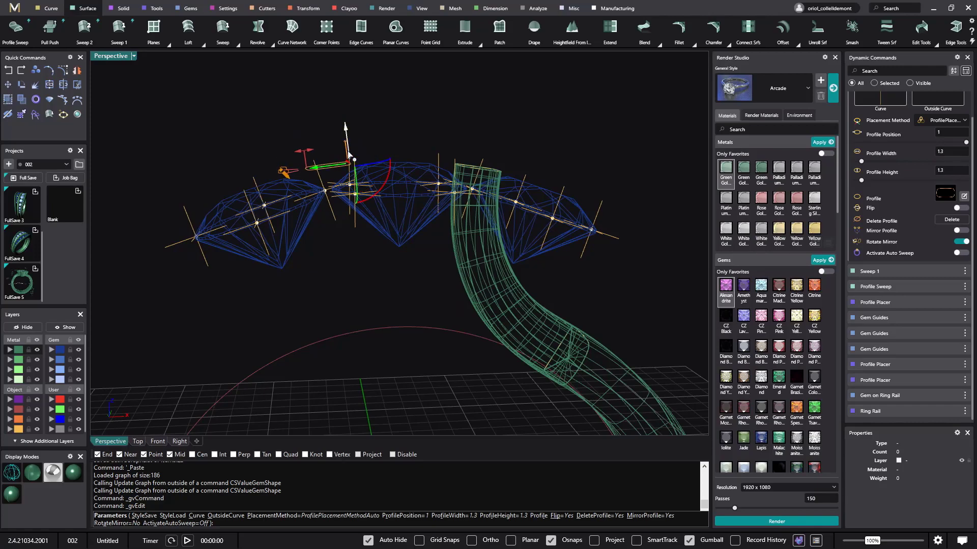
pyautogui.rightClick(375, 255)
# - Paste another copy of the small profile and reassign its Profile Placer curve to the vertical prong guide at the right gem's outer end
pyautogui.moveTo(375, 255)
pyautogui.mouseDown(button='right')
pyautogui.moveTo(383, 349)
pyautogui.moveTo(413, 360)
pyautogui.moveTo(344, 244)
pyautogui.moveTo(378, 247)
pyautogui.mouseUp(button='right')
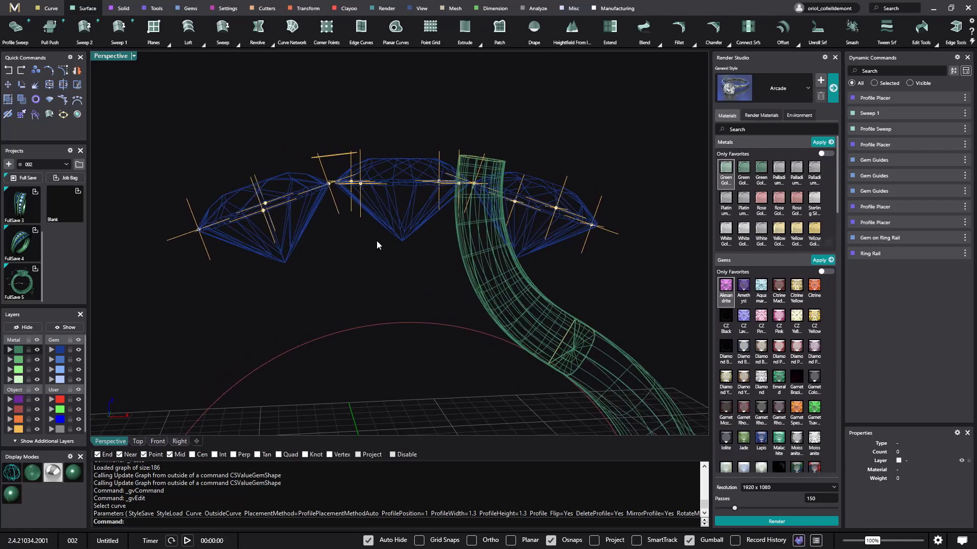
pyautogui.hotkey('ctrl', 'v')
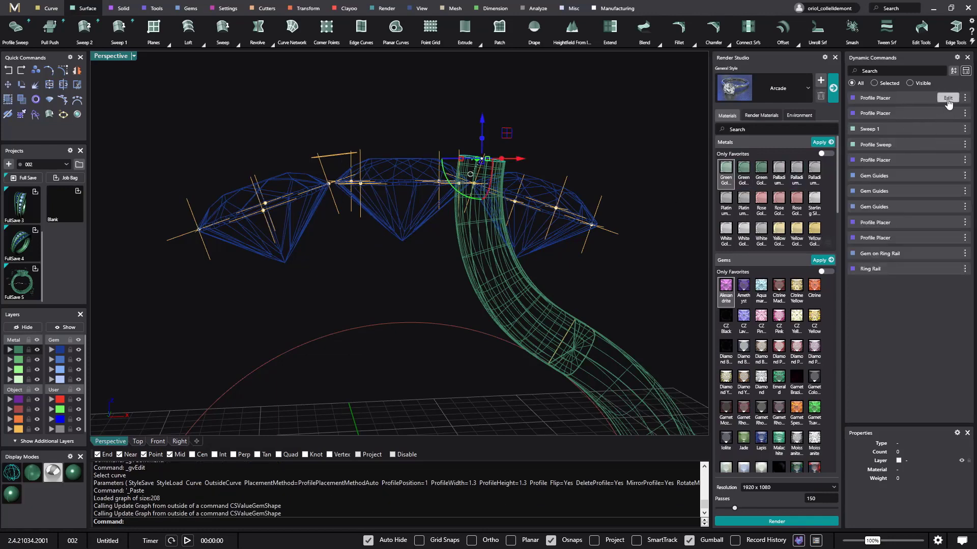
pyautogui.click(947, 98)
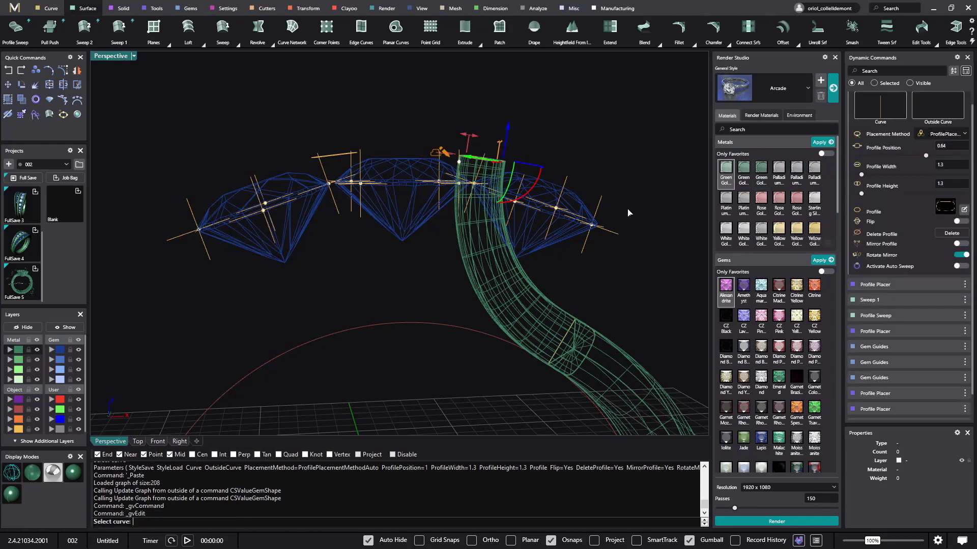
pyautogui.click(600, 206)
# - Rotate the pasted profile and move it onto the right gem's outer edge, then accept its placement
pyautogui.moveTo(630, 234); pyautogui.dragTo(626, 283, button='right')
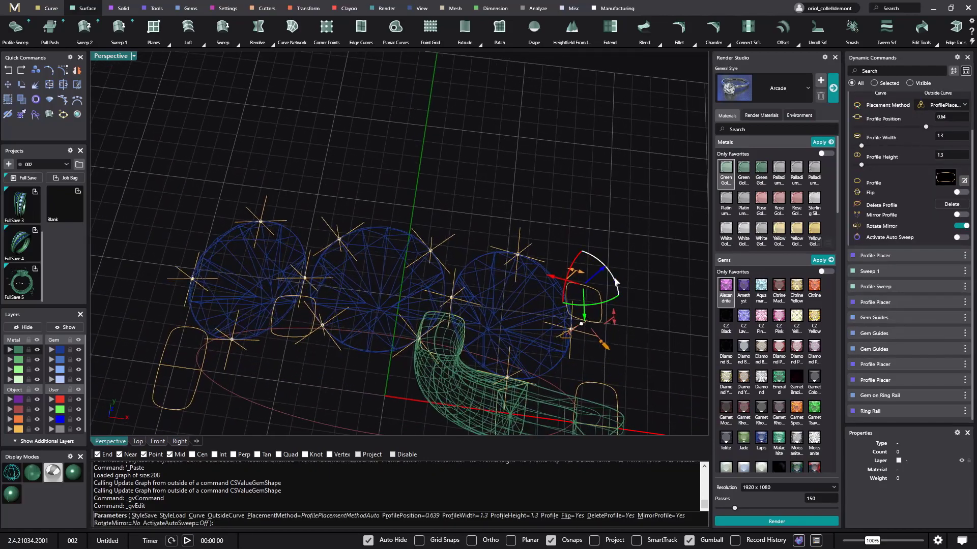
pyautogui.moveTo(616, 282); pyautogui.dragTo(588, 299)
pyautogui.moveTo(581, 264); pyautogui.dragTo(583, 304)
pyautogui.moveTo(622, 321); pyautogui.dragTo(646, 247, button='right')
pyautogui.rightClick(644, 298)
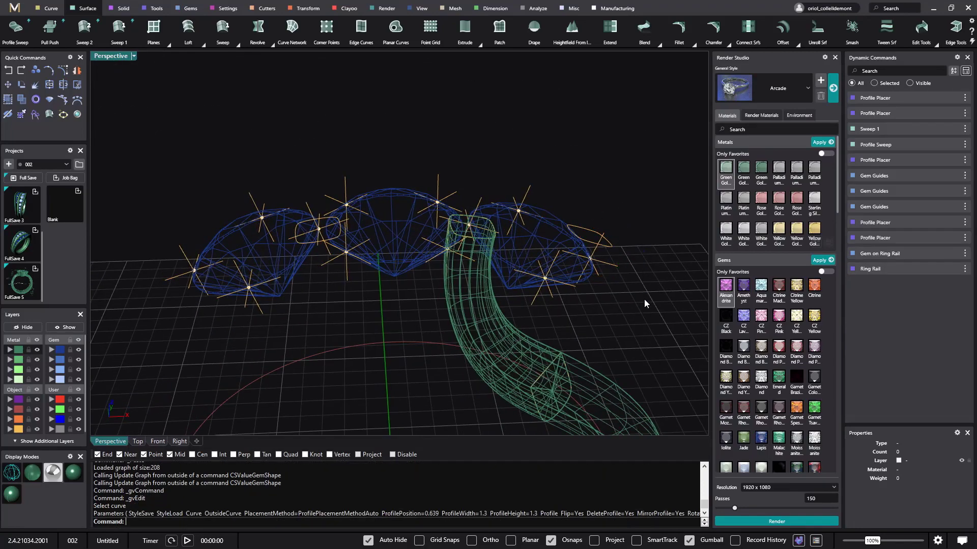
# - Create a Profile Sweep from the profile between the left and centre gems to the profile at the right gem's outer end
pyautogui.moveTo(644, 298); pyautogui.dragTo(652, 251, button='right')
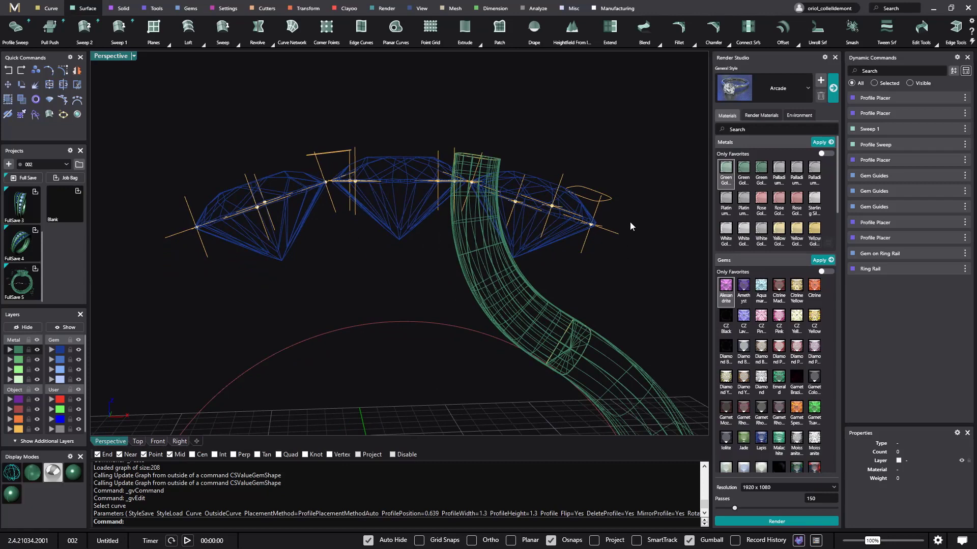
pyautogui.moveTo(630, 226); pyautogui.dragTo(624, 262, button='right')
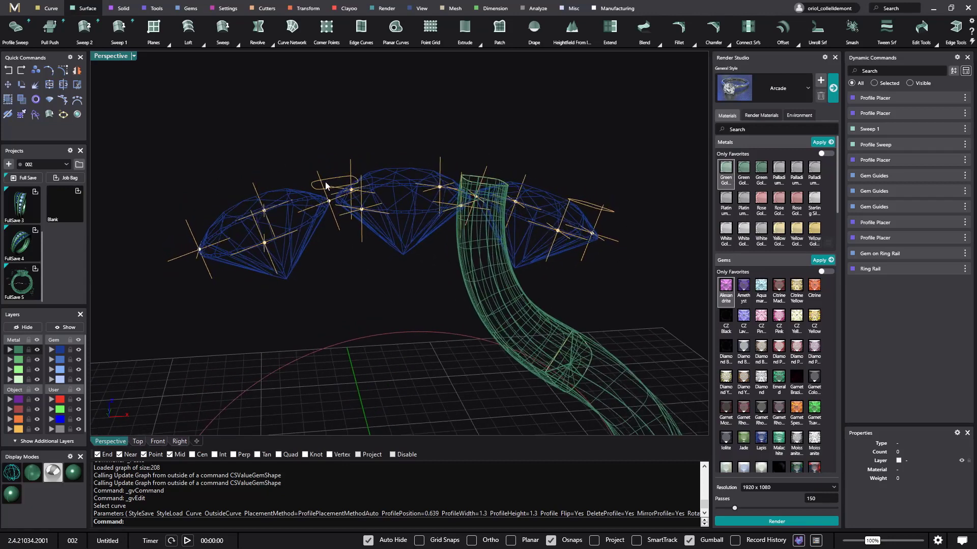
pyautogui.moveTo(327, 181); pyautogui.dragTo(333, 173, button='right')
pyautogui.click(16, 30)
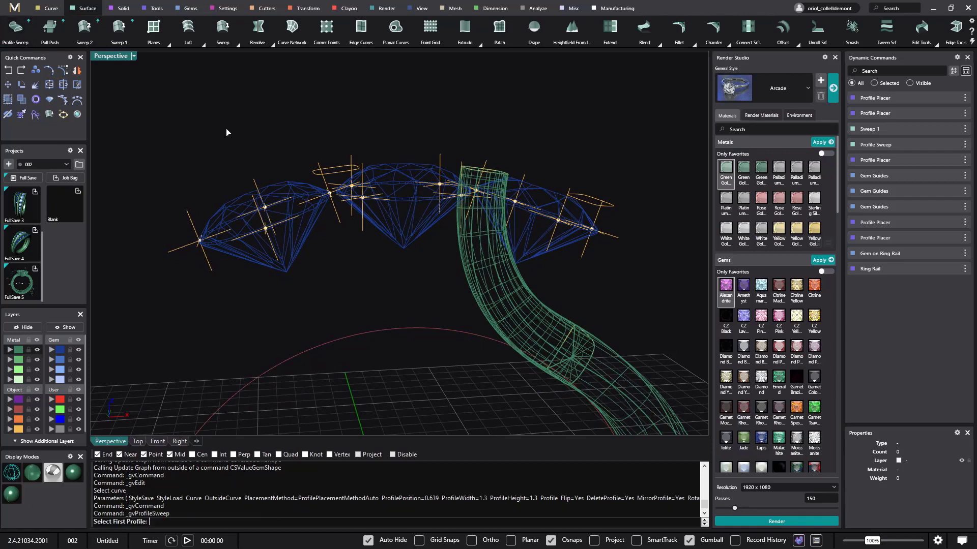
pyautogui.click(331, 167)
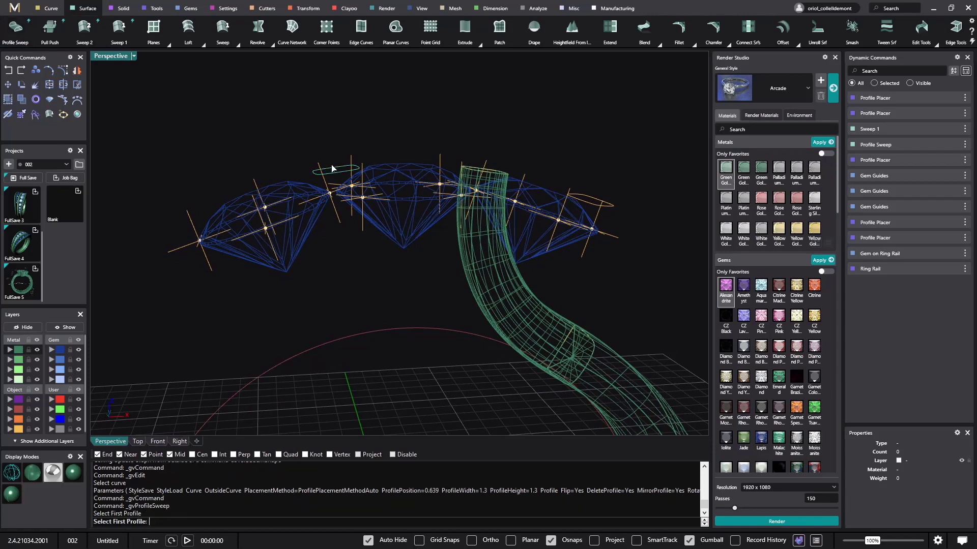
pyautogui.click(588, 199)
pyautogui.rightClick(599, 162)
# - Edit the new Profile Sweep, setting its start blend to 1.7 and end blend to 1.5
pyautogui.moveTo(952, 117)
pyautogui.click(948, 98)
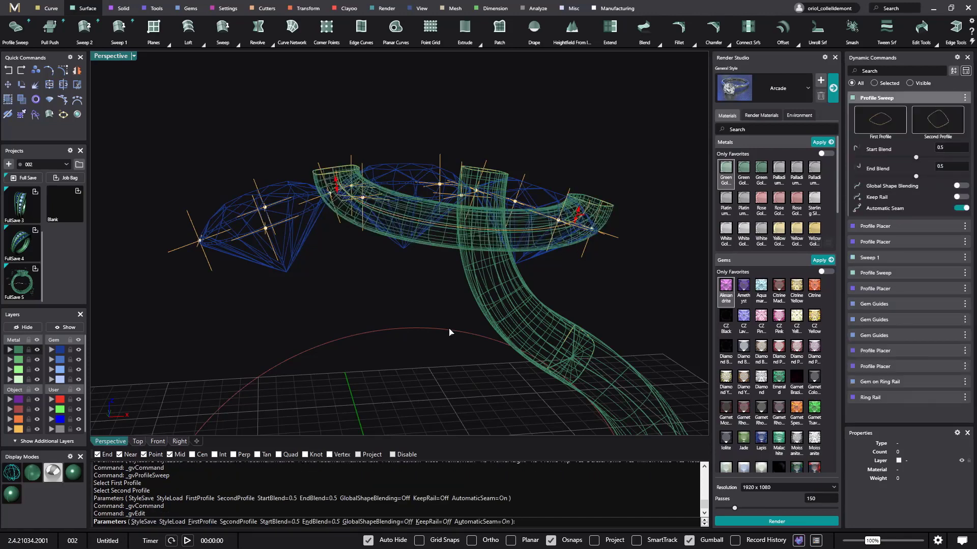
pyautogui.click(157, 442)
pyautogui.moveTo(392, 200); pyautogui.dragTo(397, 269, button='right')
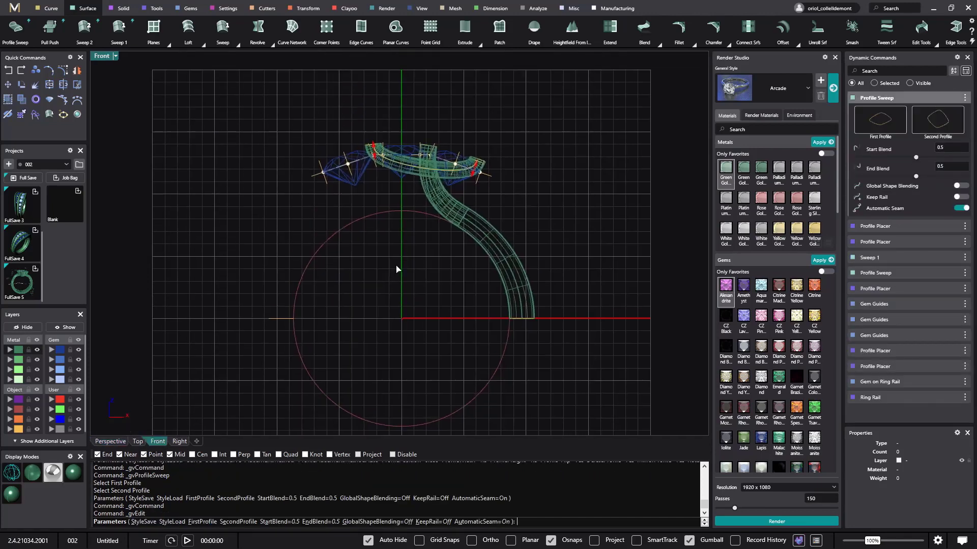
pyautogui.moveTo(471, 183)
pyautogui.mouseDown()
pyautogui.moveTo(461, 169)
pyautogui.moveTo(468, 184)
pyautogui.mouseUp()
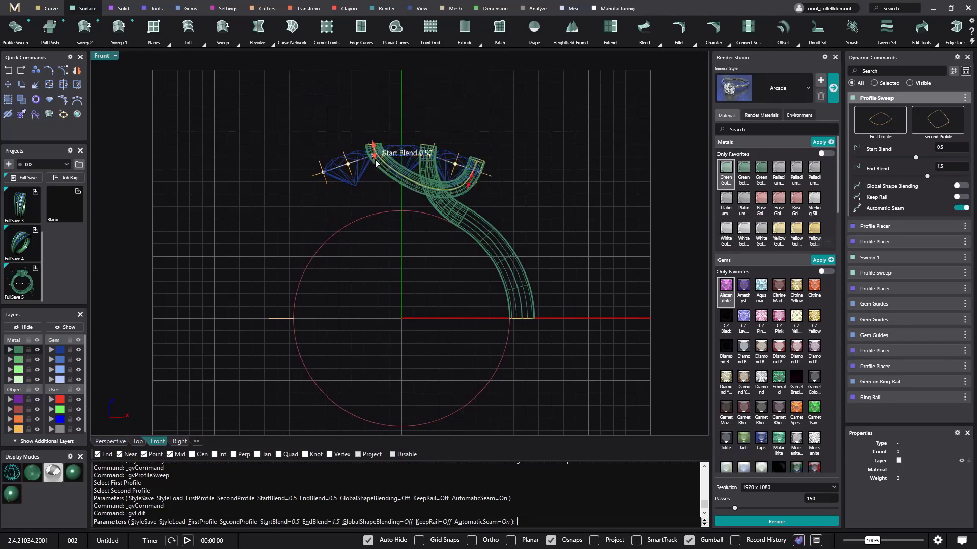
pyautogui.moveTo(375, 163); pyautogui.dragTo(375, 166)
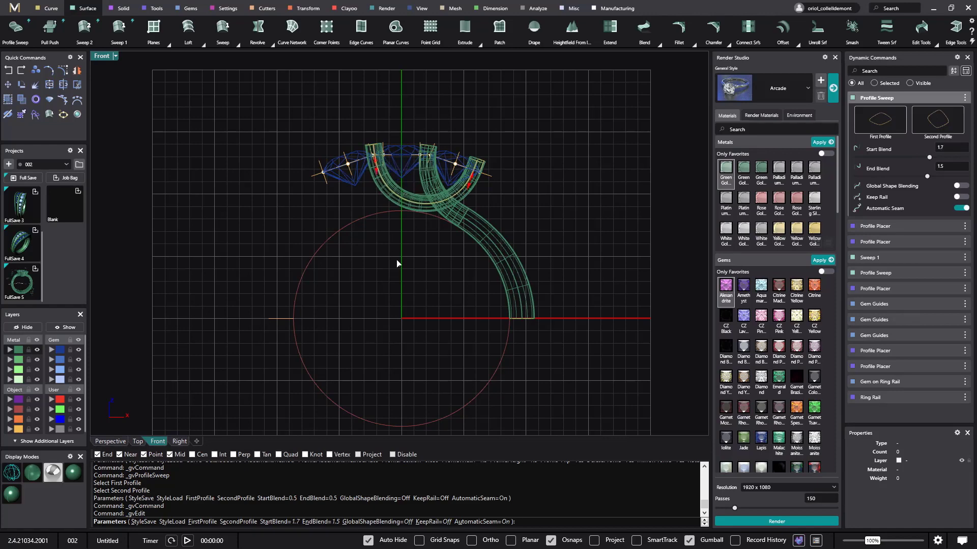
pyautogui.click(136, 441)
pyautogui.scroll(4, 381, 269)
pyautogui.moveTo(368, 293); pyautogui.dragTo(380, 286, button='right')
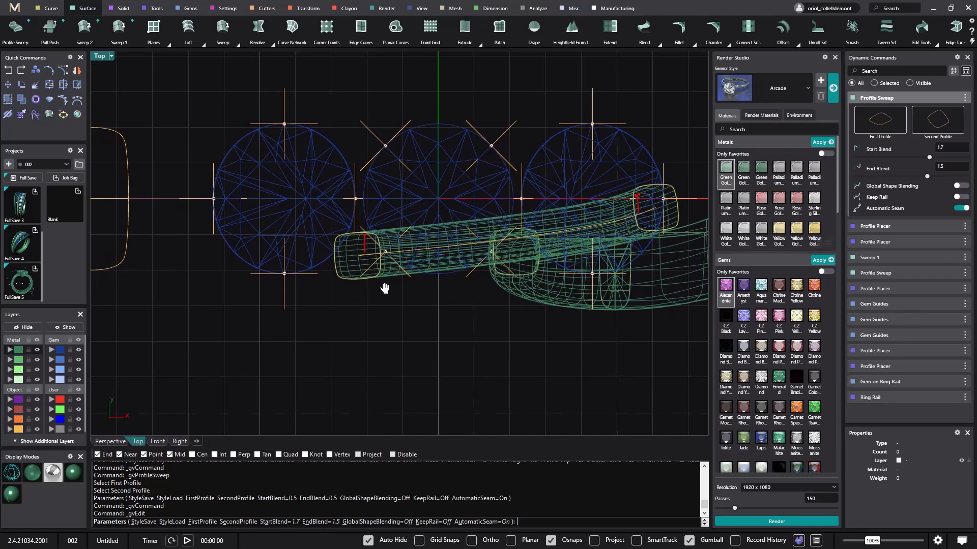
pyautogui.rightClick(394, 324)
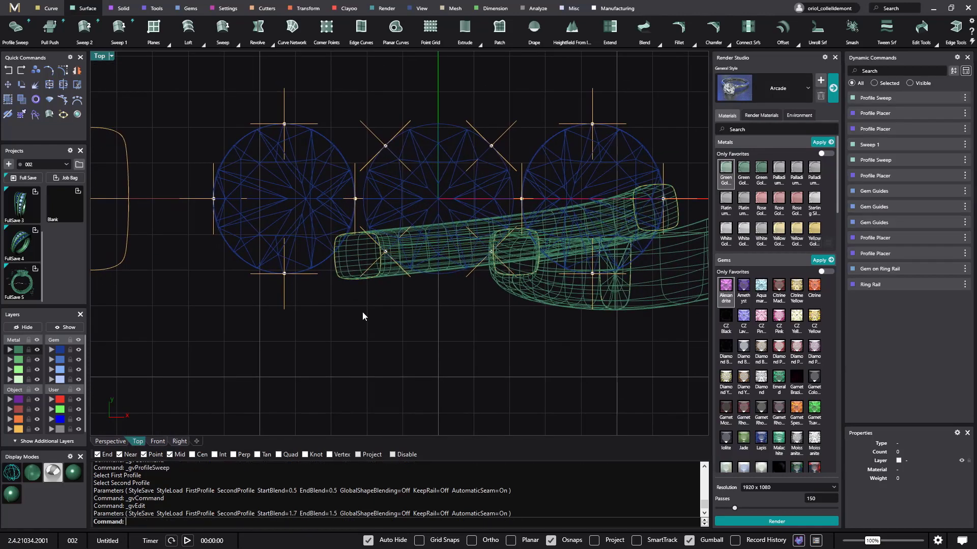
# - Edit the profile between the left and centre gems and shift it slightly away from the centre gem, adjusting it in four viewports
pyautogui.click(334, 258)
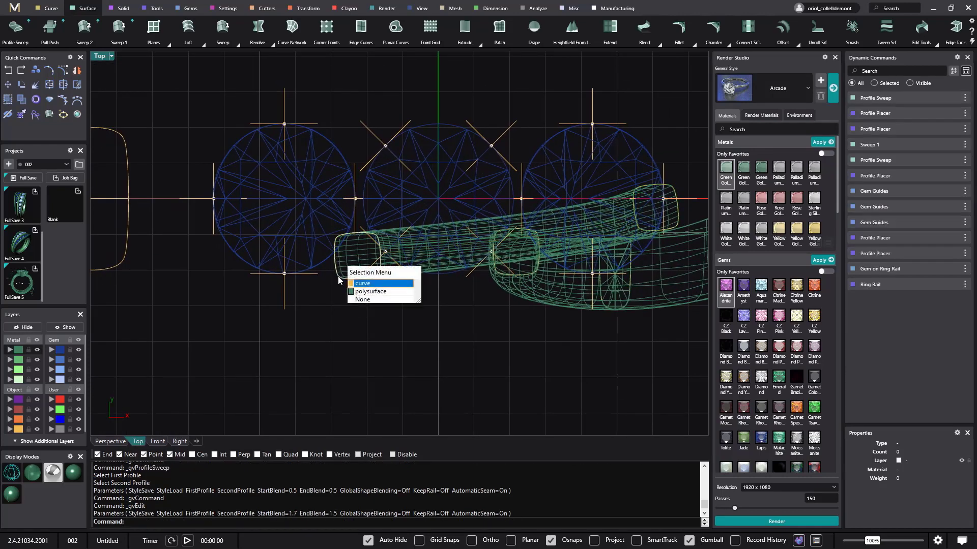
pyautogui.click(362, 290)
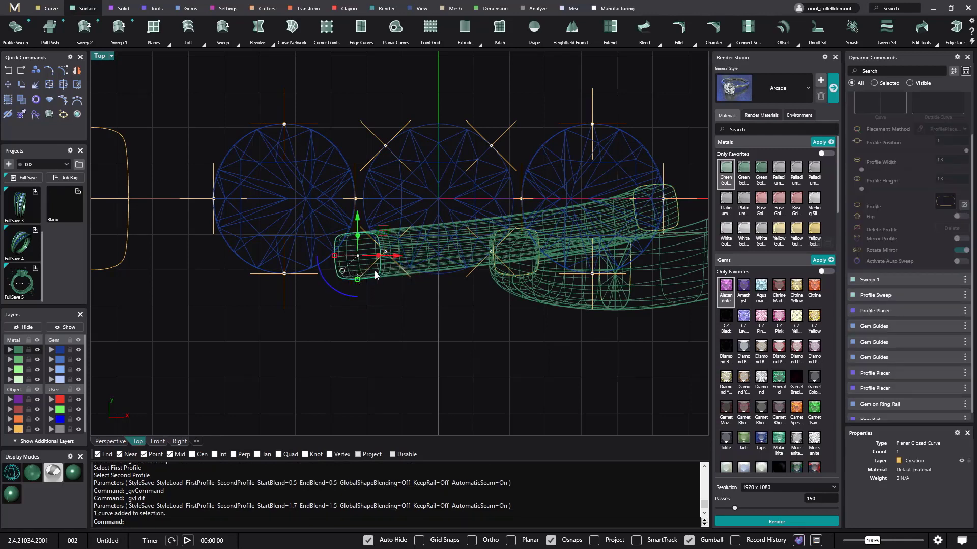
pyautogui.scroll(1, 936, 142)
pyautogui.click(947, 129)
pyautogui.moveTo(412, 287); pyautogui.dragTo(409, 288)
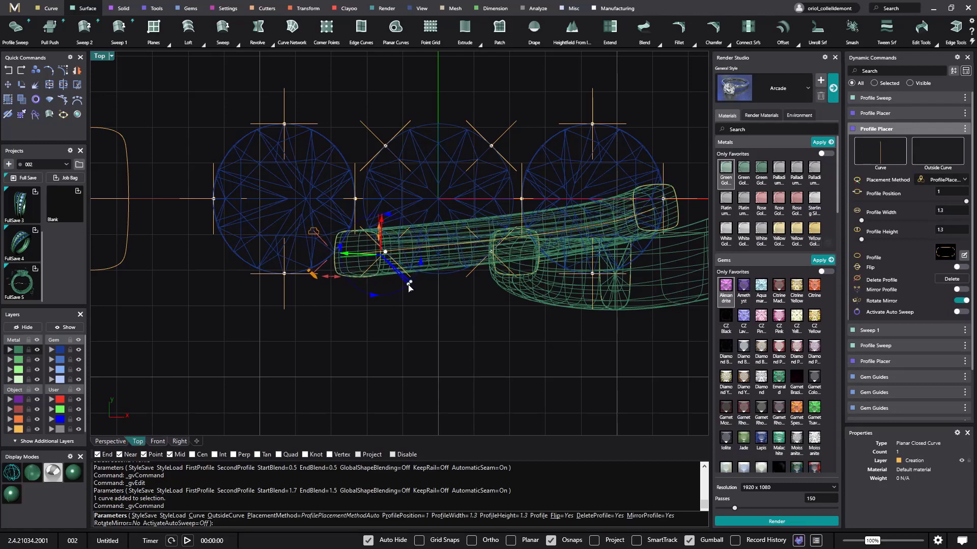
pyautogui.doubleClick(99, 56)
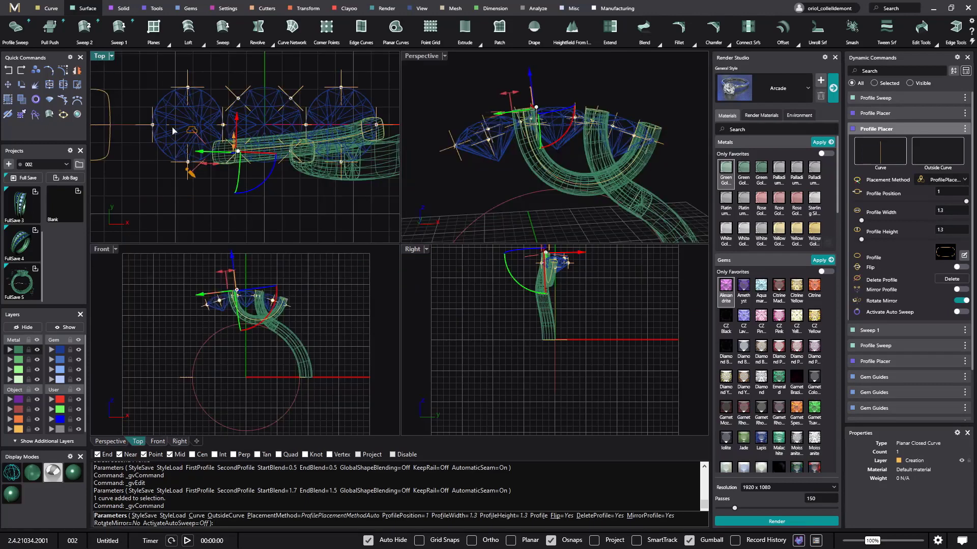
pyautogui.scroll(10, 256, 315)
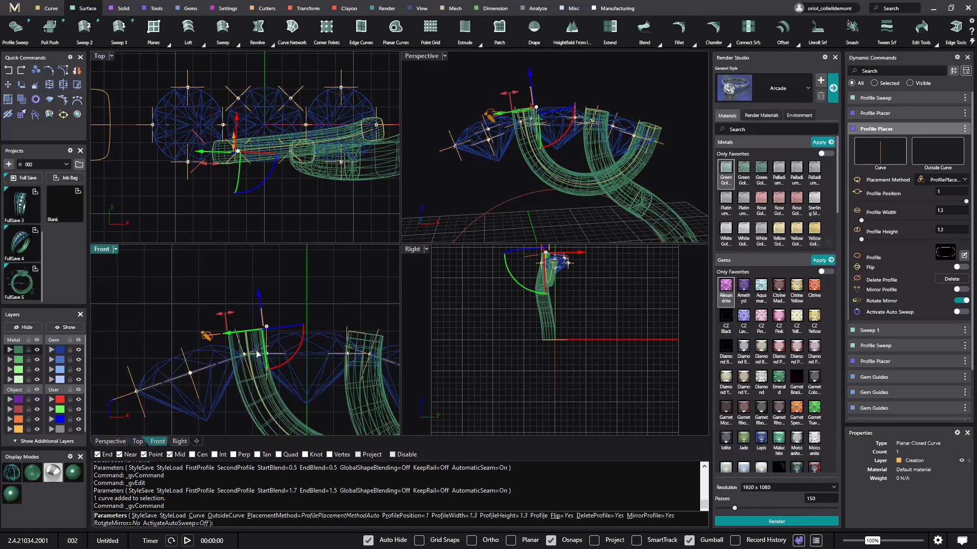
pyautogui.scroll(8, 213, 178)
pyautogui.moveTo(255, 174); pyautogui.dragTo(249, 173)
pyautogui.moveTo(300, 326); pyautogui.dragTo(284, 293)
pyautogui.scroll(-4, 284, 264)
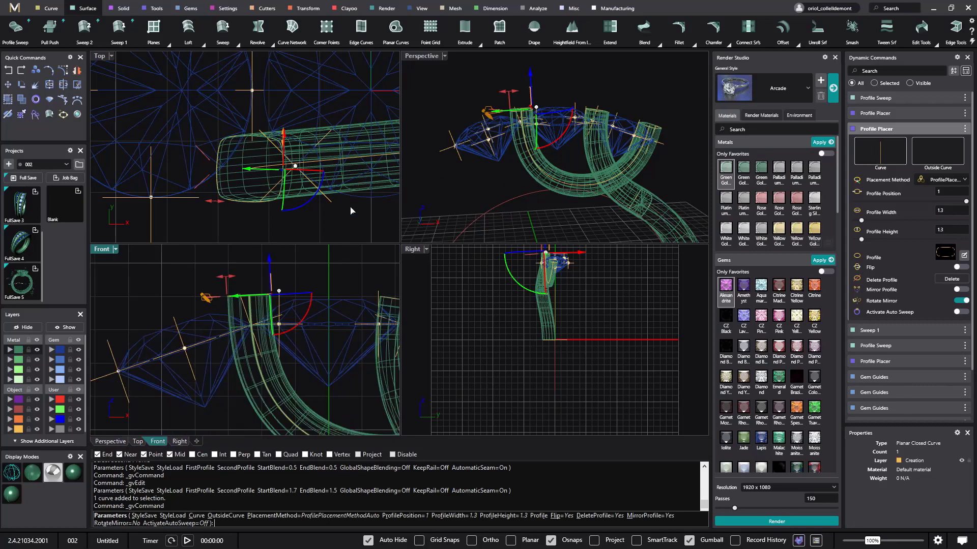
# - Accept the left profile's placement and open the Profile Placer at the right gem's outer end for editing
pyautogui.moveTo(350, 211); pyautogui.dragTo(244, 214, button='right')
pyautogui.scroll(5, 316, 222)
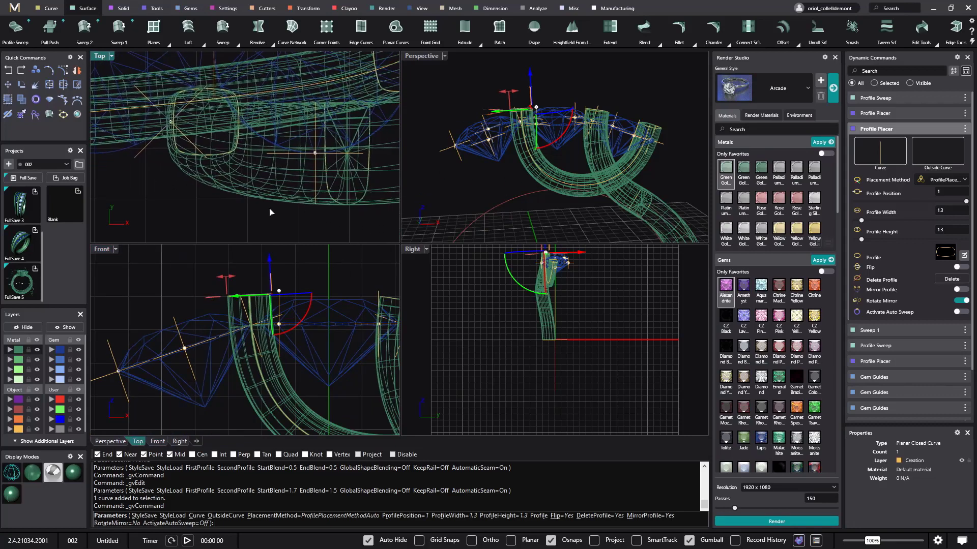
pyautogui.moveTo(303, 214); pyautogui.dragTo(224, 204, button='right')
pyautogui.scroll(-2, 341, 219)
pyautogui.moveTo(379, 204); pyautogui.dragTo(322, 259, button='right')
pyautogui.moveTo(328, 96); pyautogui.dragTo(325, 116, button='right')
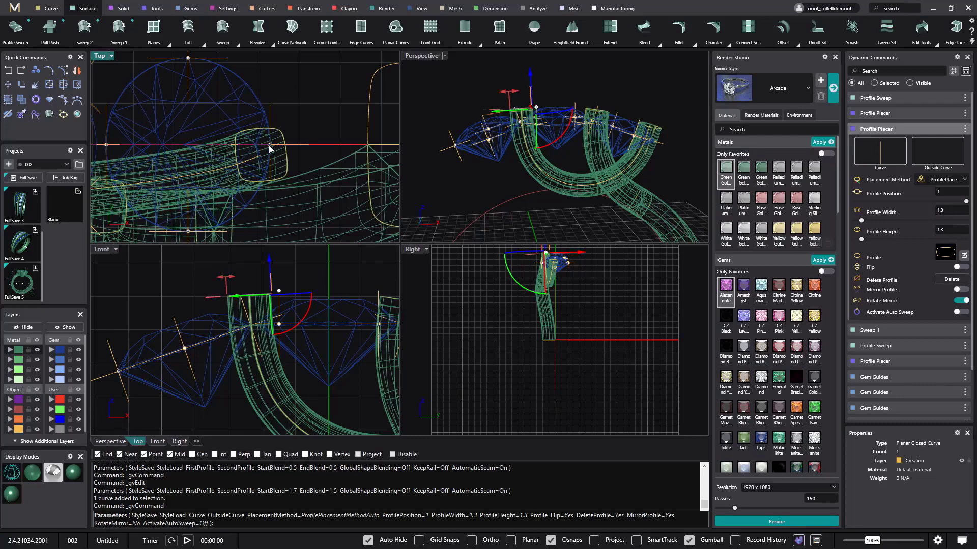
pyautogui.rightClick(313, 132)
pyautogui.click(282, 135)
pyautogui.click(319, 159)
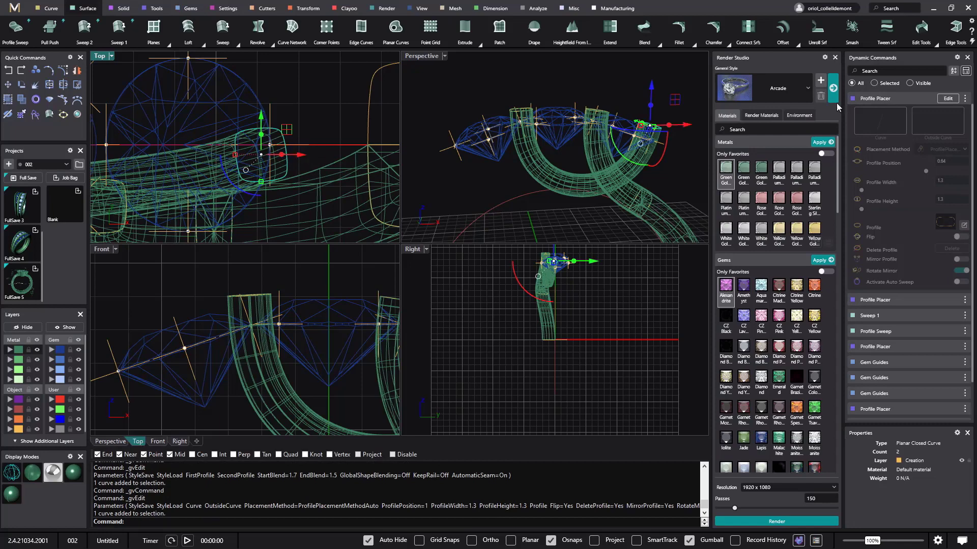
pyautogui.click(947, 99)
# - Move the right gem's end profile outward, fine-tune its rotation and centre it across the gem row's axis
pyautogui.scroll(4, 287, 152)
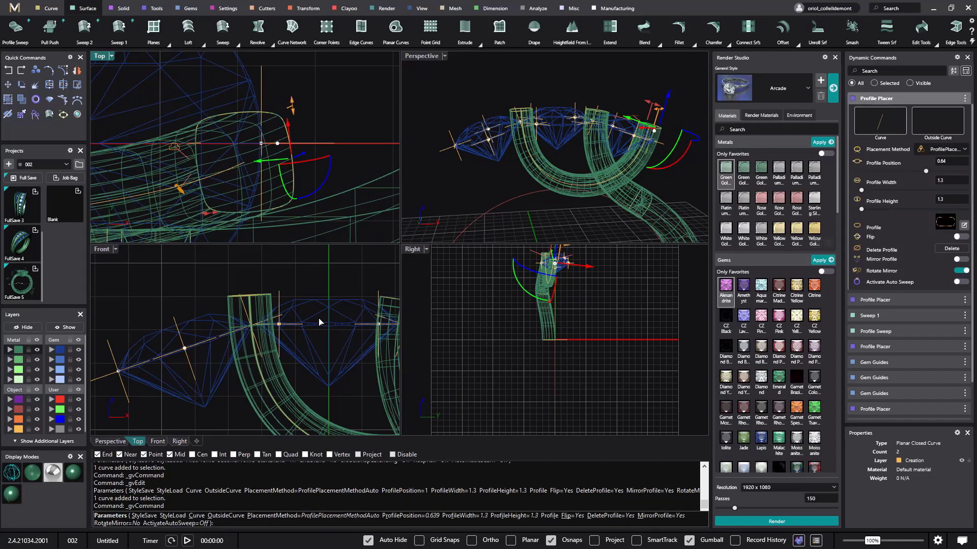
pyautogui.scroll(5, 356, 290)
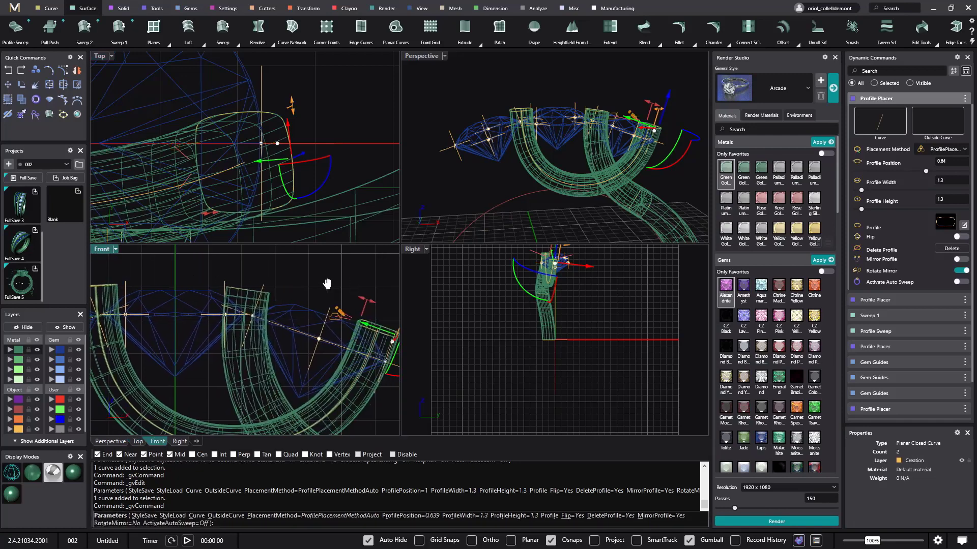
pyautogui.moveTo(277, 318); pyautogui.dragTo(305, 335)
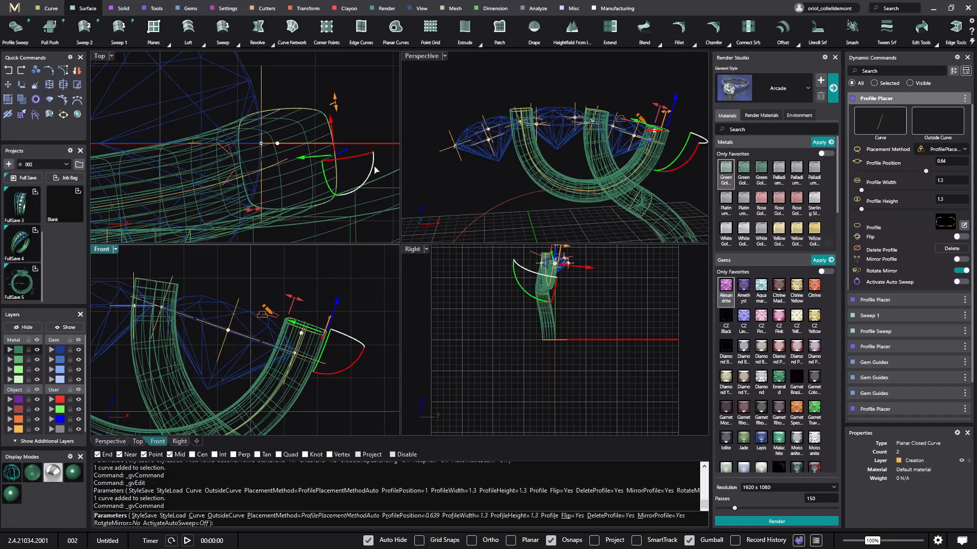
pyautogui.moveTo(377, 174); pyautogui.dragTo(370, 173)
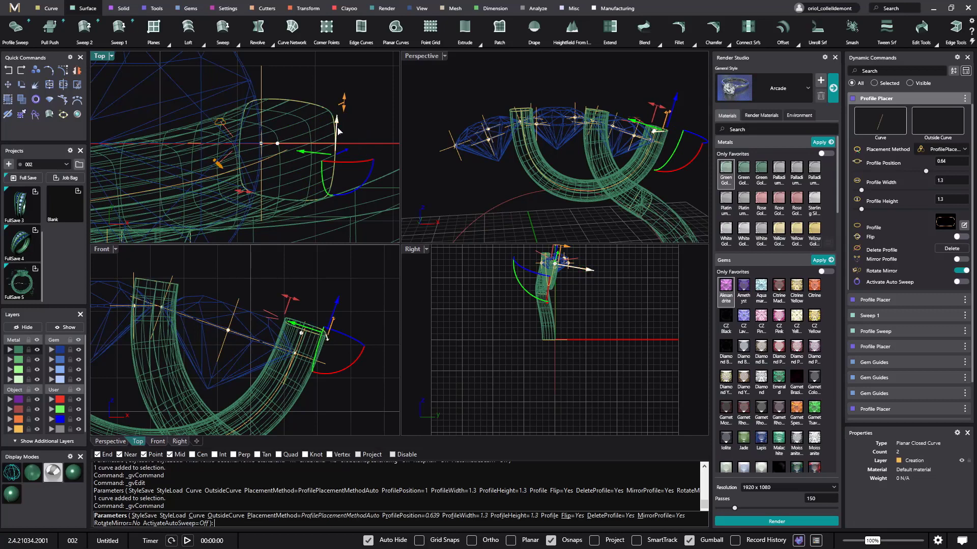
pyautogui.moveTo(338, 132); pyautogui.dragTo(339, 116)
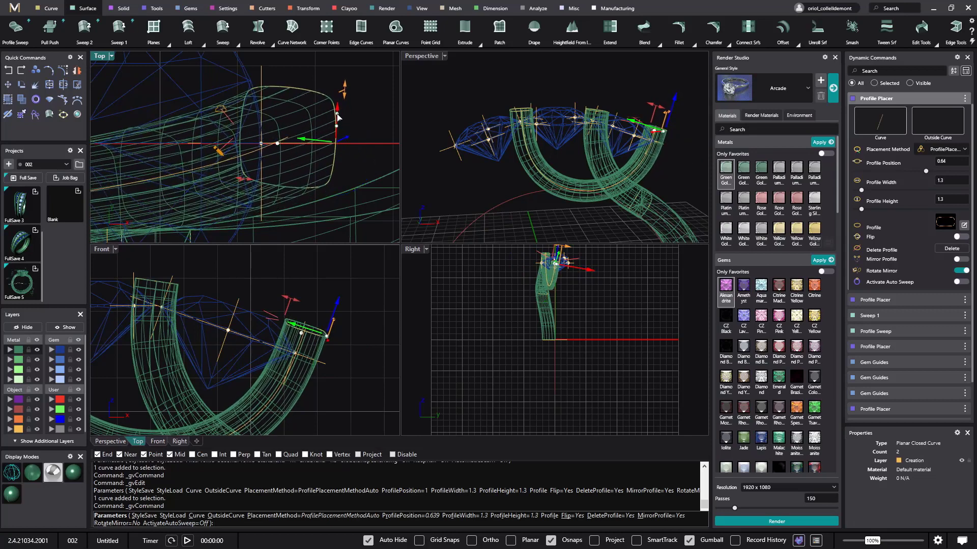
pyautogui.moveTo(355, 177); pyautogui.dragTo(357, 177)
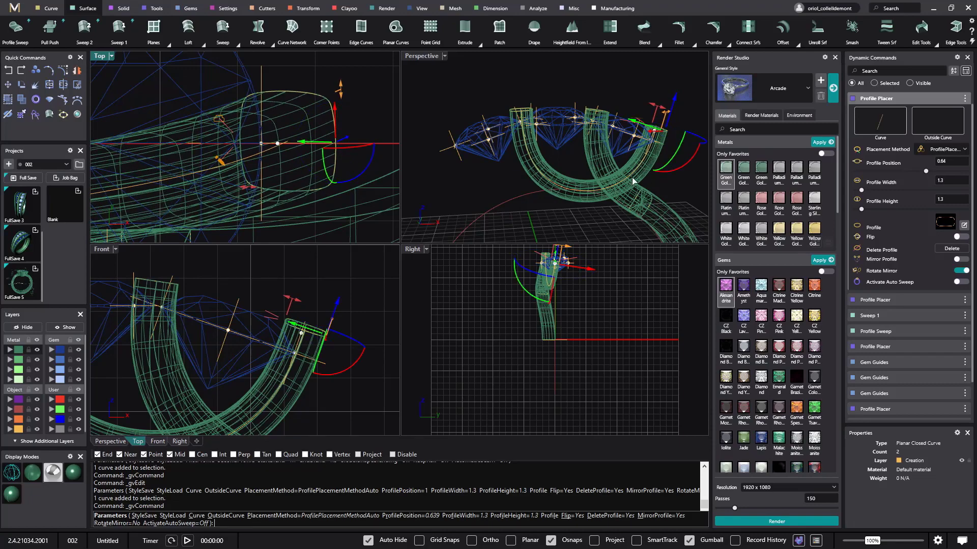
# - Move the right gem's end profile slightly farther outward so it clears the prong guide, and accept its placement
pyautogui.moveTo(622, 178); pyautogui.dragTo(584, 211, button='right')
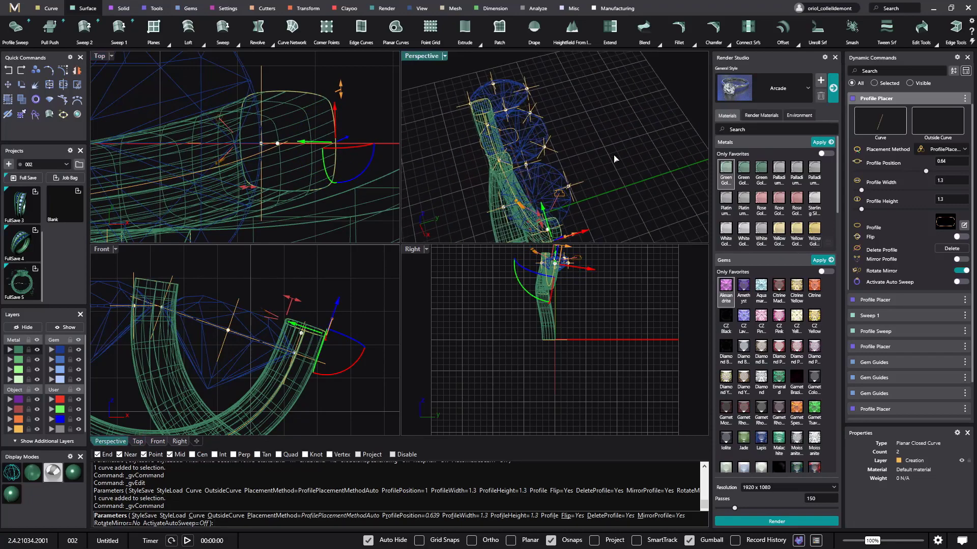
pyautogui.keyDown('shift'); pyautogui.moveTo(616, 145); pyautogui.dragTo(605, 75, button='right'); pyautogui.keyUp('shift')
pyautogui.scroll(8, 533, 155)
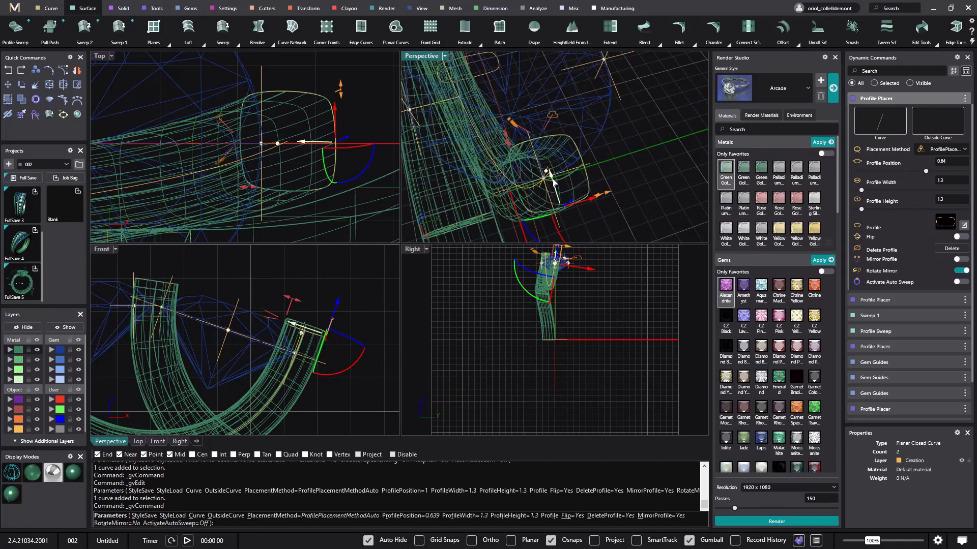
pyautogui.moveTo(553, 183); pyautogui.dragTo(560, 196)
pyautogui.scroll(-9, 321, 293)
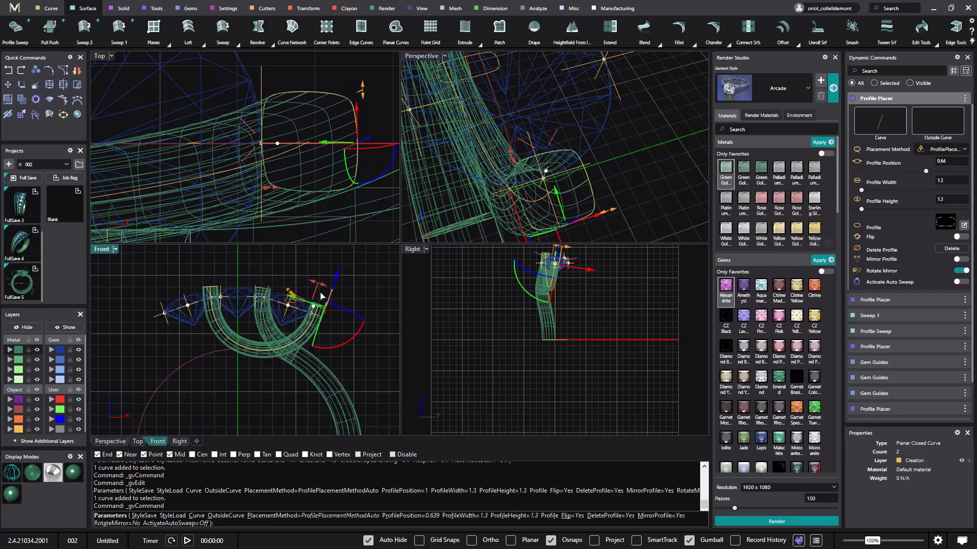
pyautogui.rightClick(349, 366)
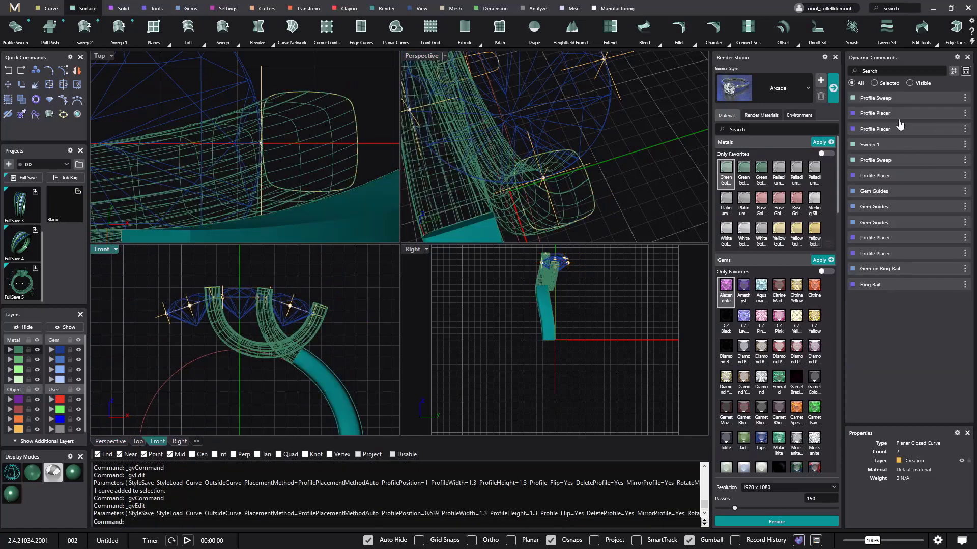
# - Edit the Profile Sweep of the curved prong support, setting End Blend to 1.2 and Start Blend to 1.6, and accept it
pyautogui.click(313, 331)
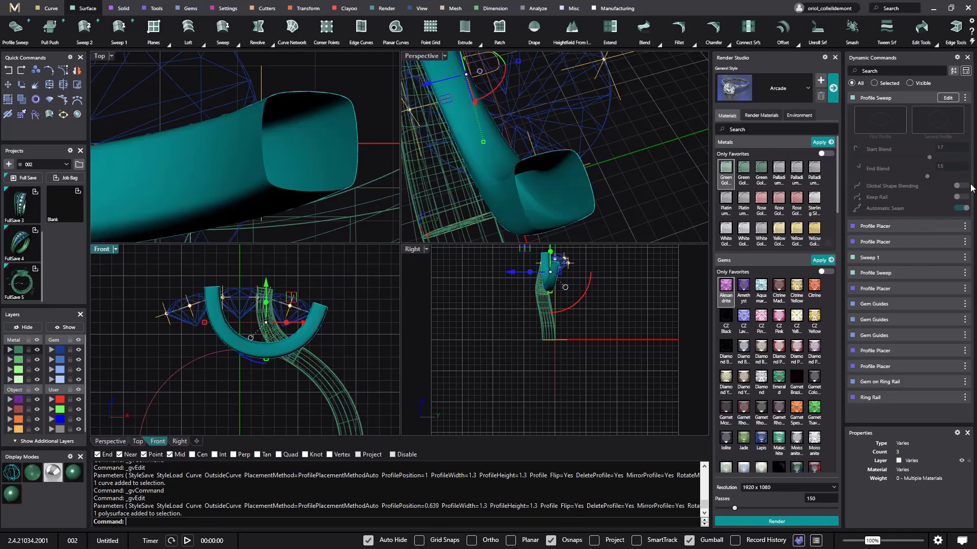
pyautogui.click(947, 98)
pyautogui.scroll(4, 313, 340)
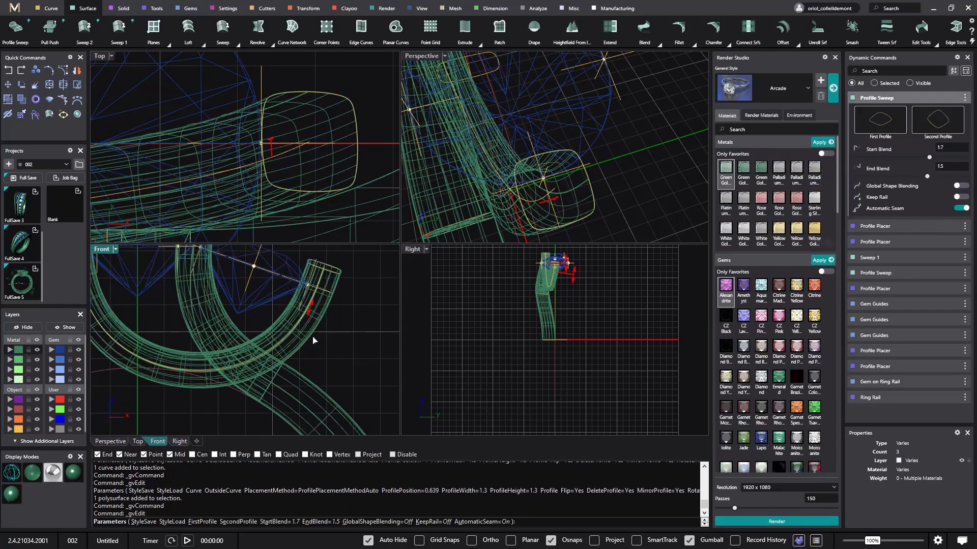
pyautogui.scroll(-1, 310, 331)
pyautogui.moveTo(306, 324)
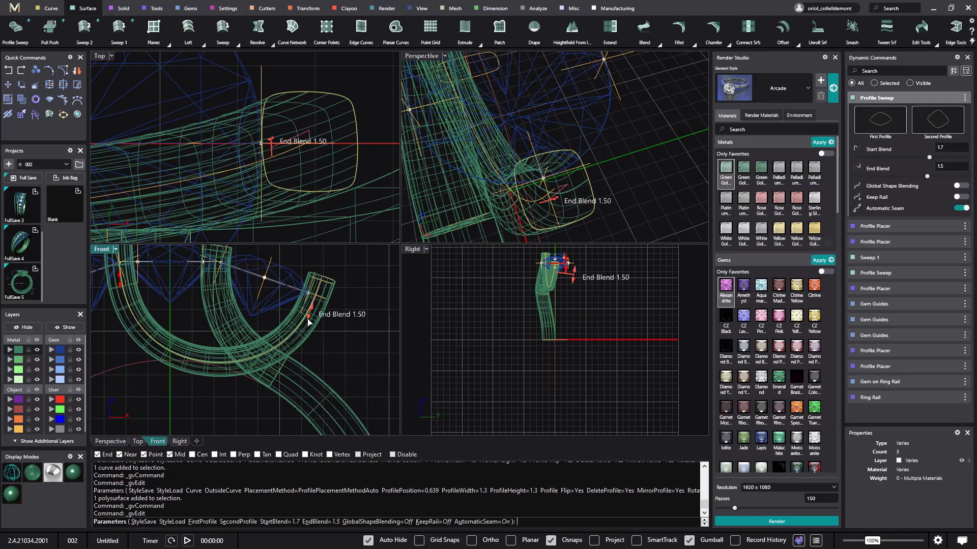
pyautogui.moveTo(308, 322); pyautogui.dragTo(313, 309)
pyautogui.scroll(-2, 195, 324)
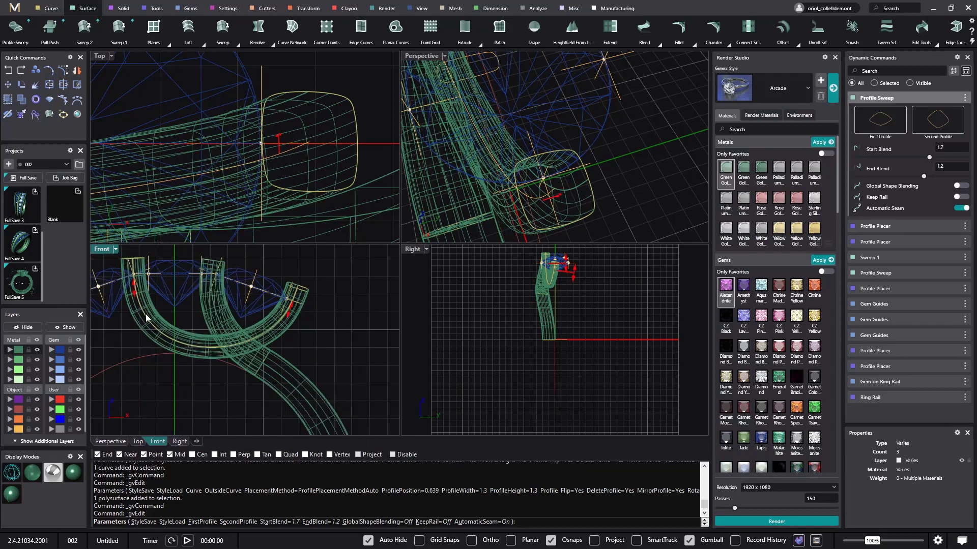
pyautogui.moveTo(135, 289); pyautogui.dragTo(136, 288)
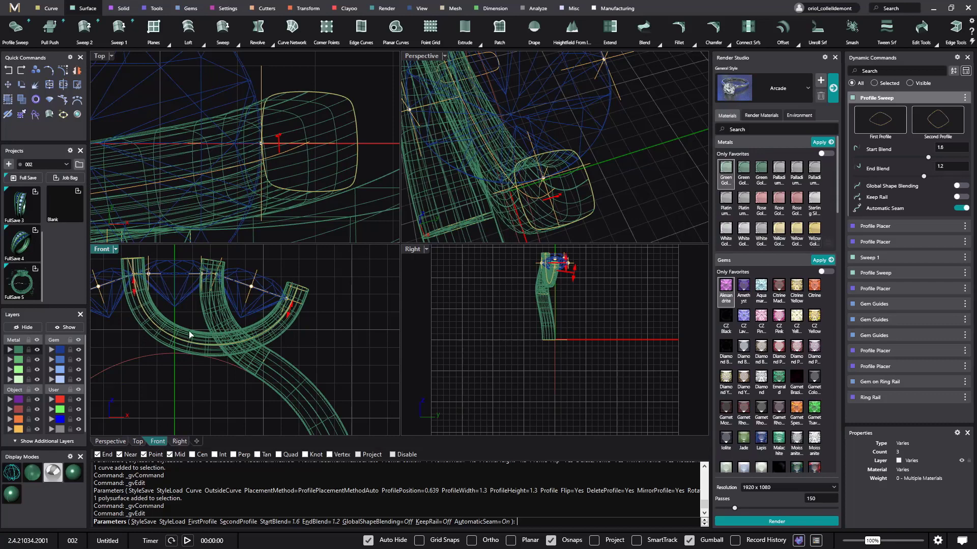
pyautogui.rightClick(356, 362)
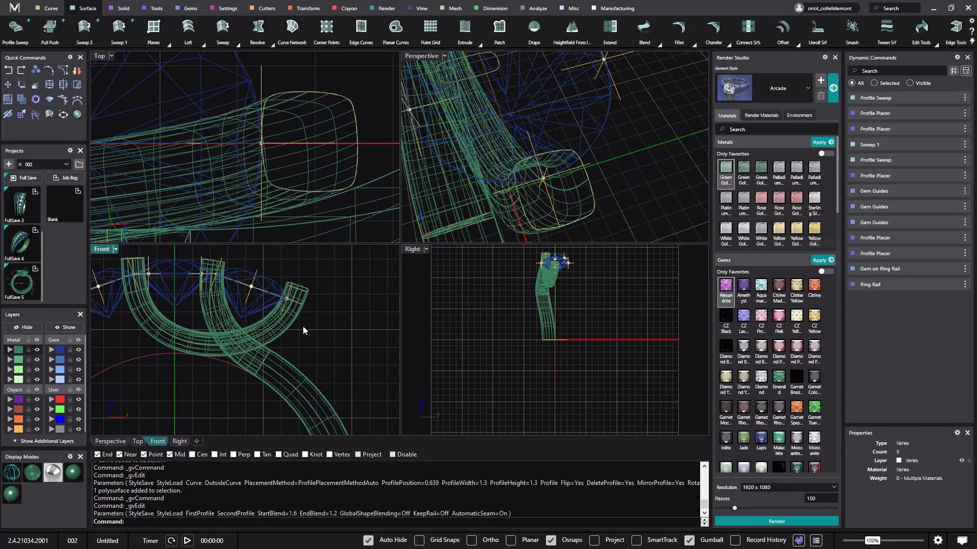
# - Add a Profile Cap with a dome thickness of -0.2 mm to the prong tip at the right gem's outer end, working in the enlarged Perspective view
pyautogui.doubleClick(422, 57)
pyautogui.moveTo(420, 81); pyautogui.dragTo(462, 263, button='right')
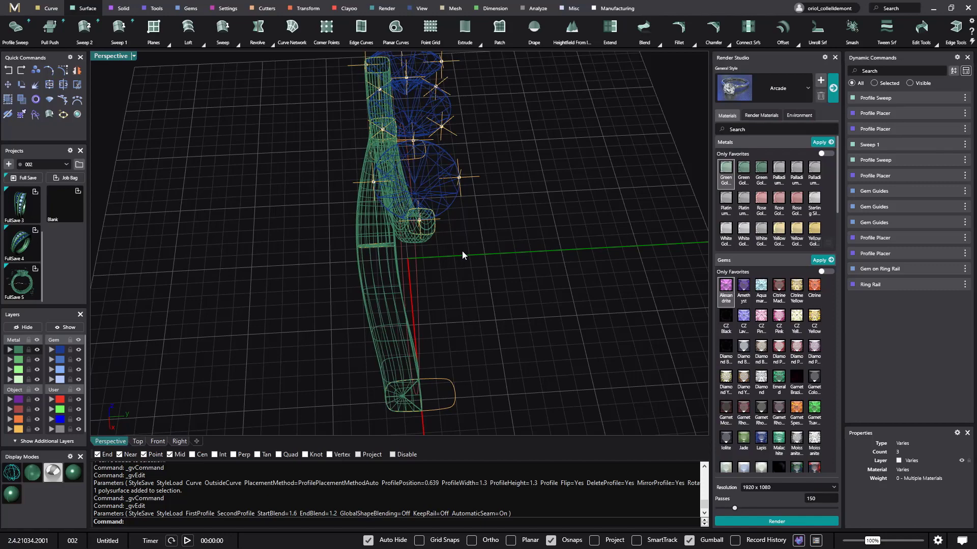
pyautogui.moveTo(533, 259); pyautogui.dragTo(401, 181, button='right')
pyautogui.scroll(5, 484, 213)
pyautogui.click(158, 10)
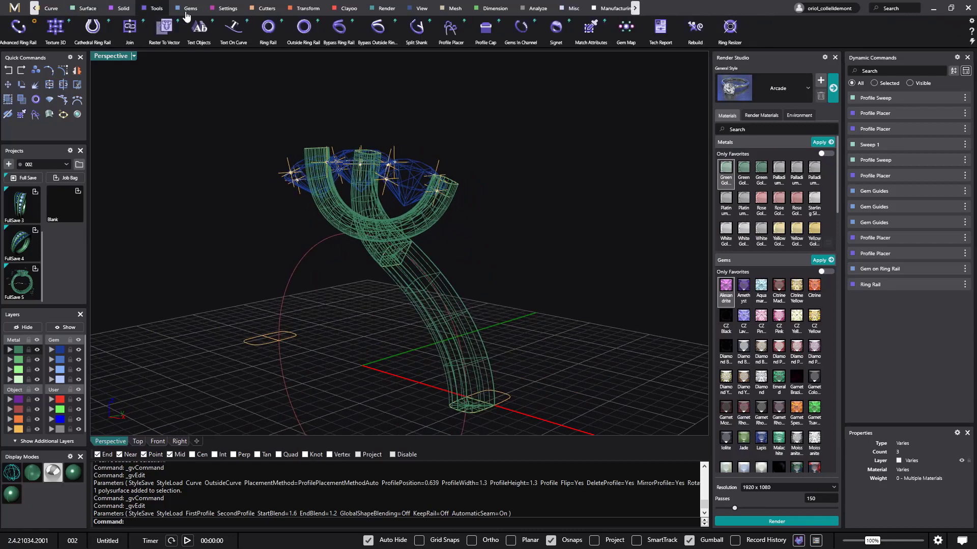
pyautogui.click(485, 28)
pyautogui.scroll(4, 497, 202)
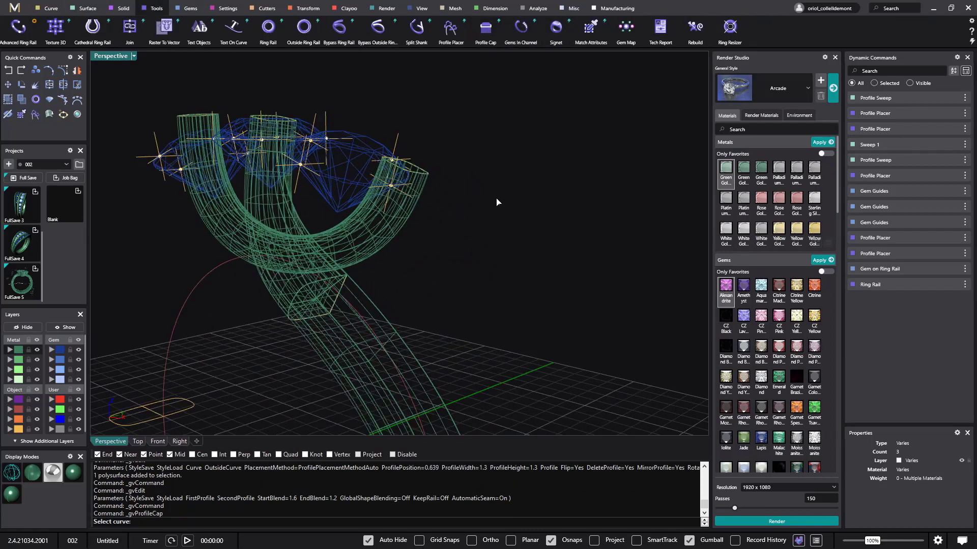
pyautogui.click(454, 161)
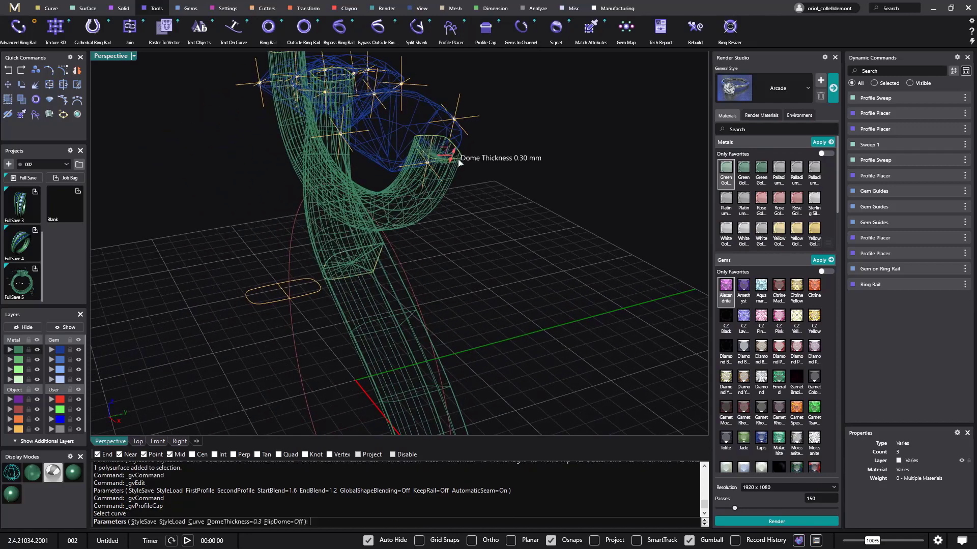
pyautogui.moveTo(457, 152); pyautogui.dragTo(459, 147)
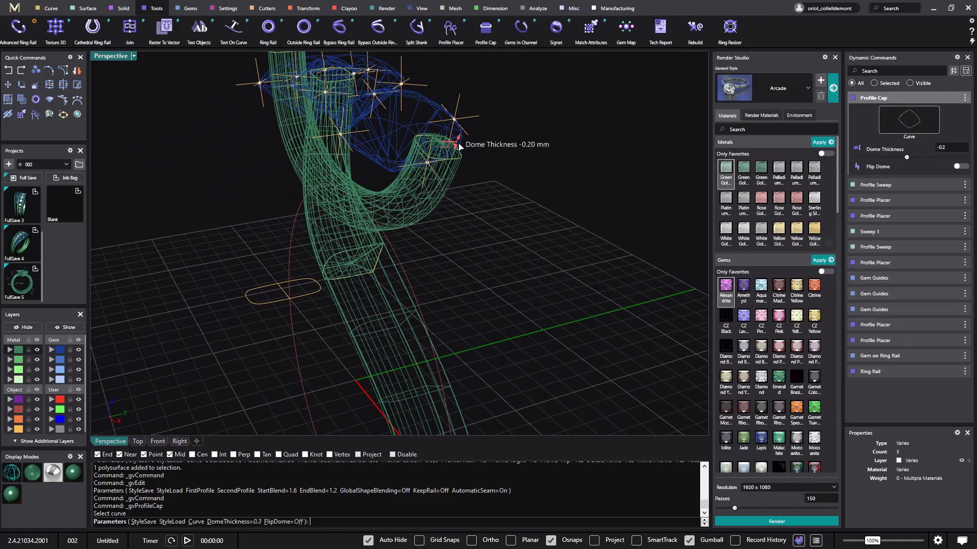
pyautogui.rightClick(532, 195)
# - Add a Profile Cap with a dome thickness of -0.2 mm to the tip of the shank prong between the centre and right gems
pyautogui.rightClick(442, 115)
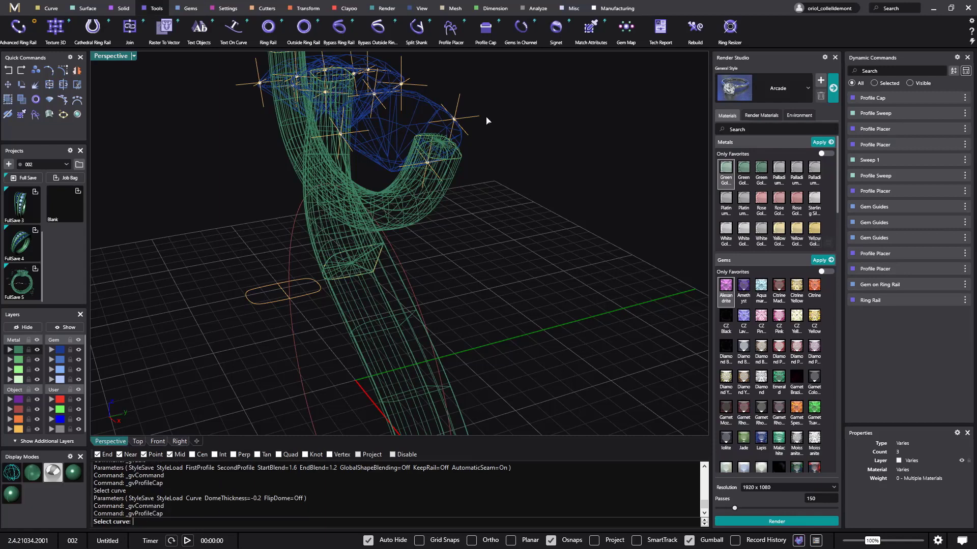
pyautogui.click(346, 81)
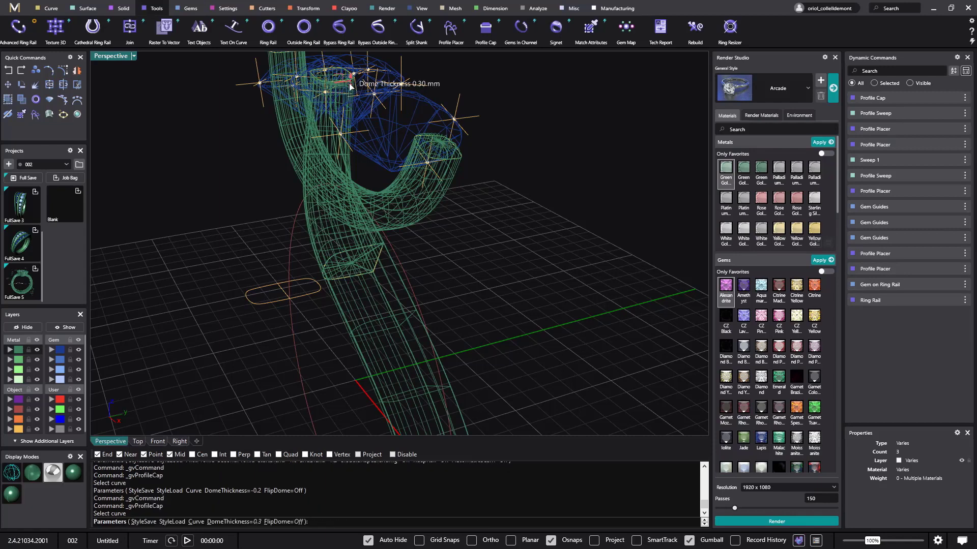
pyautogui.moveTo(351, 84); pyautogui.dragTo(352, 75)
pyautogui.keyDown('shift'); pyautogui.moveTo(365, 152); pyautogui.dragTo(492, 239, button='right'); pyautogui.keyUp('shift')
pyautogui.rightClick(290, 272)
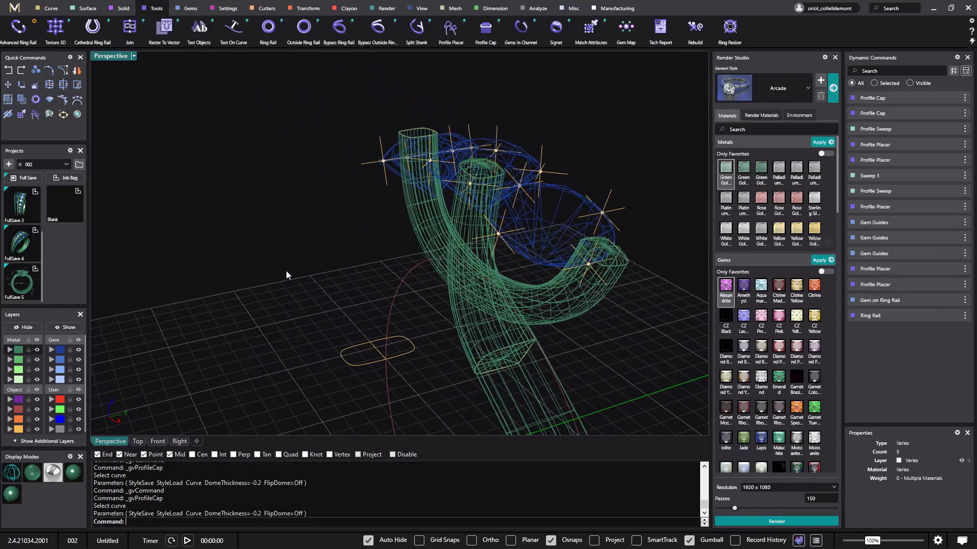
# - Cap the curved support's other tip, between the left and centre gems, with a Profile Cap of -0.2 mm dome thickness
pyautogui.rightClick(296, 170)
pyautogui.click(411, 136)
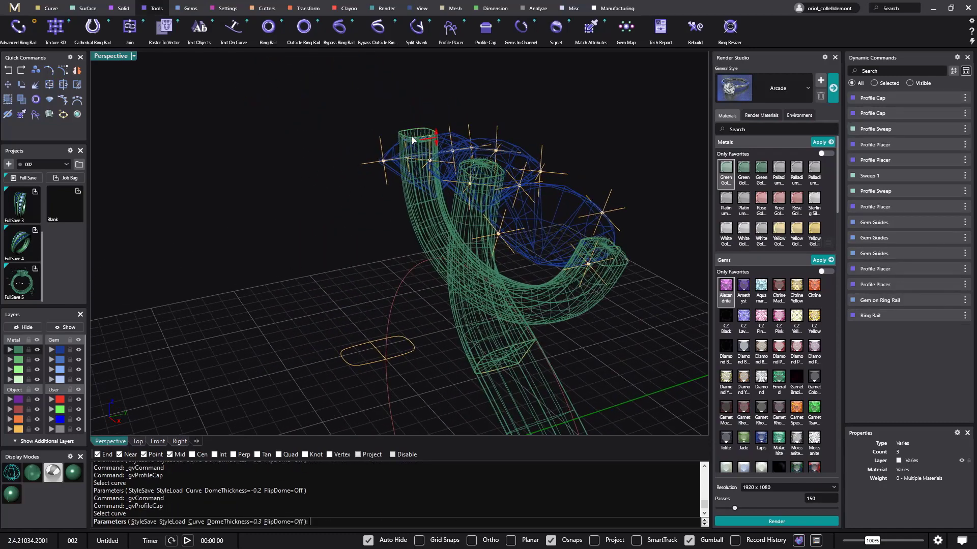
pyautogui.moveTo(436, 134); pyautogui.dragTo(418, 151)
pyautogui.rightClick(303, 201)
# - Display the ring and gems with shaded surfaces in the Perspective view
pyautogui.moveTo(303, 200); pyautogui.dragTo(432, 247, button='right')
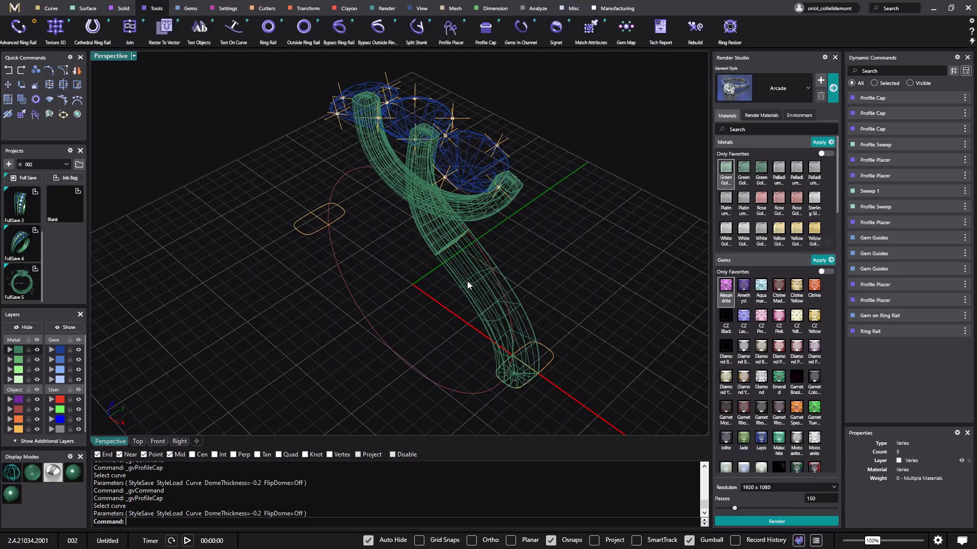
pyautogui.click(53, 470)
pyautogui.moveTo(167, 424)
pyautogui.mouseDown(button='right')
pyautogui.moveTo(406, 289)
pyautogui.moveTo(327, 344)
pyautogui.mouseUp(button='right')
# - Mirror the shank, its blended prong and the prong's cap with X Mirror, Y Mirror and Multi enabled
pyautogui.click(465, 265)
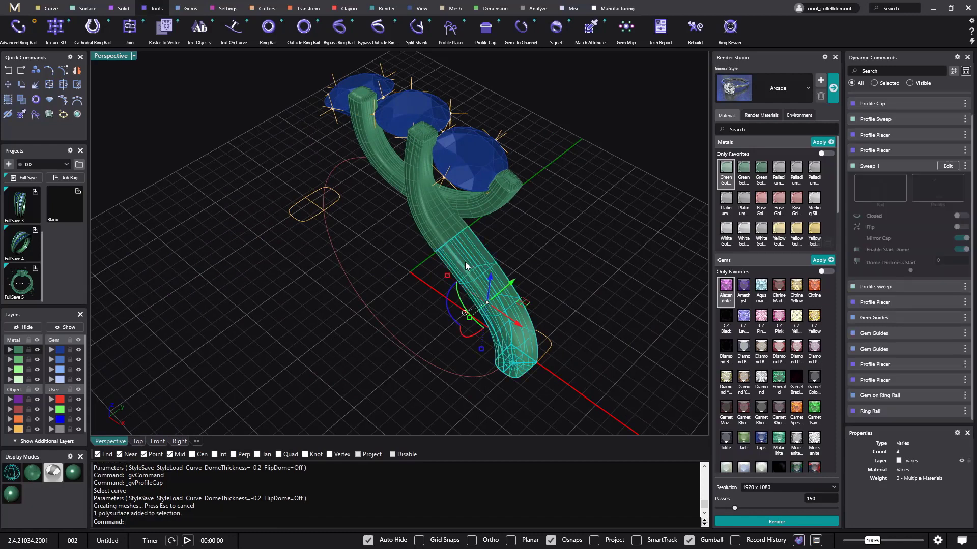
pyautogui.keyDown('shift'); pyautogui.click(433, 225); pyautogui.keyUp('shift')
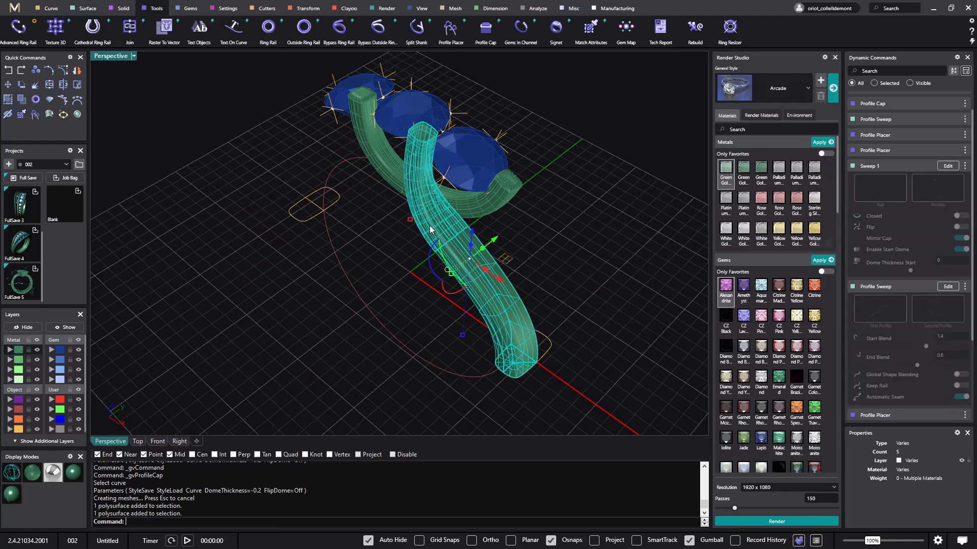
pyautogui.keyDown('shift'); pyautogui.click(417, 132); pyautogui.keyUp('shift')
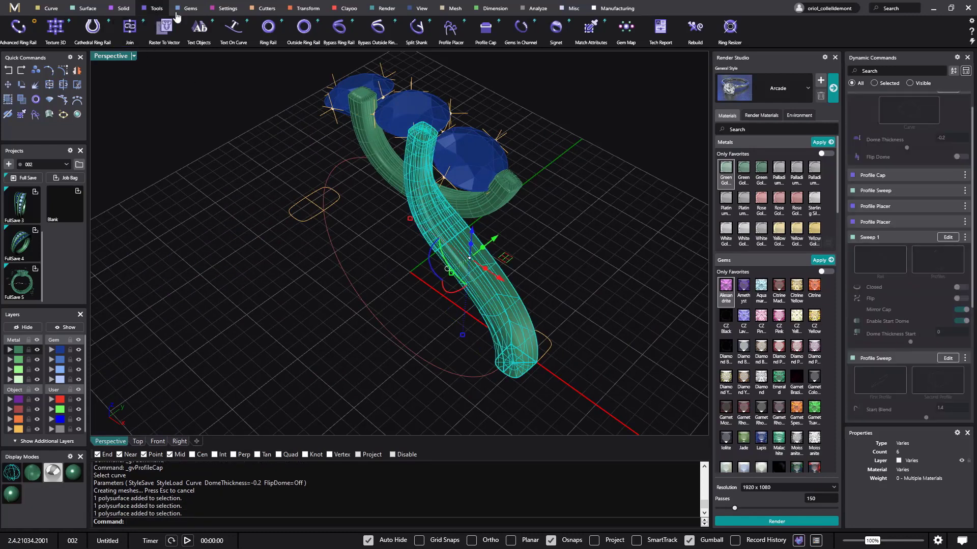
pyautogui.click(308, 8)
pyautogui.click(118, 31)
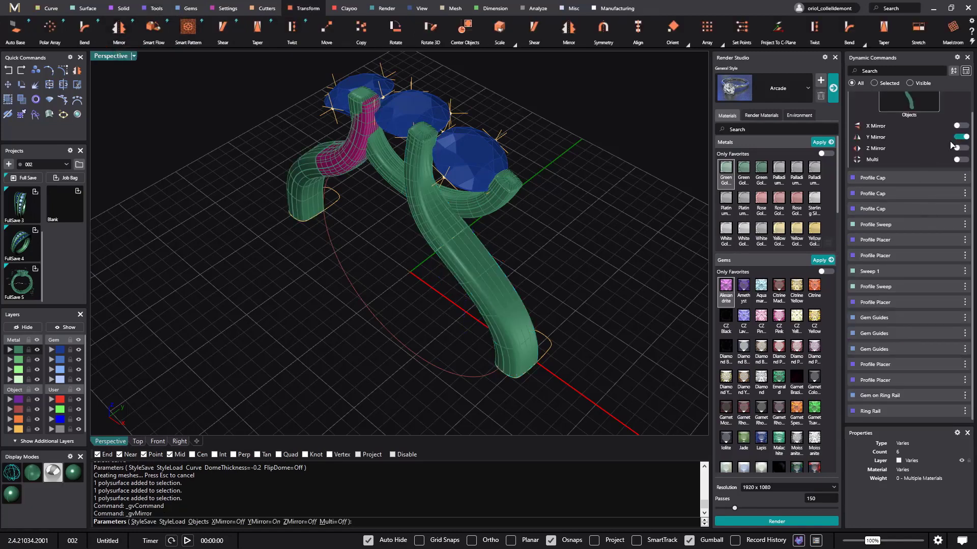
pyautogui.click(961, 127)
pyautogui.click(961, 160)
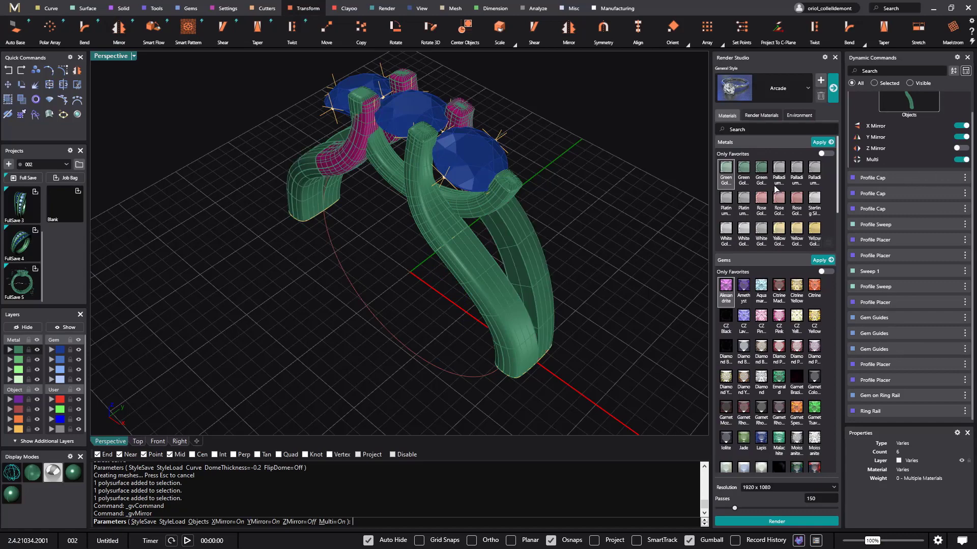
pyautogui.moveTo(601, 227); pyautogui.dragTo(618, 191, button='right')
pyautogui.rightClick(615, 208)
# - Mirror the curved prong support together with the caps at both its ends, with X Mirror, Y Mirror and Multi enabled
pyautogui.scroll(3, 558, 197)
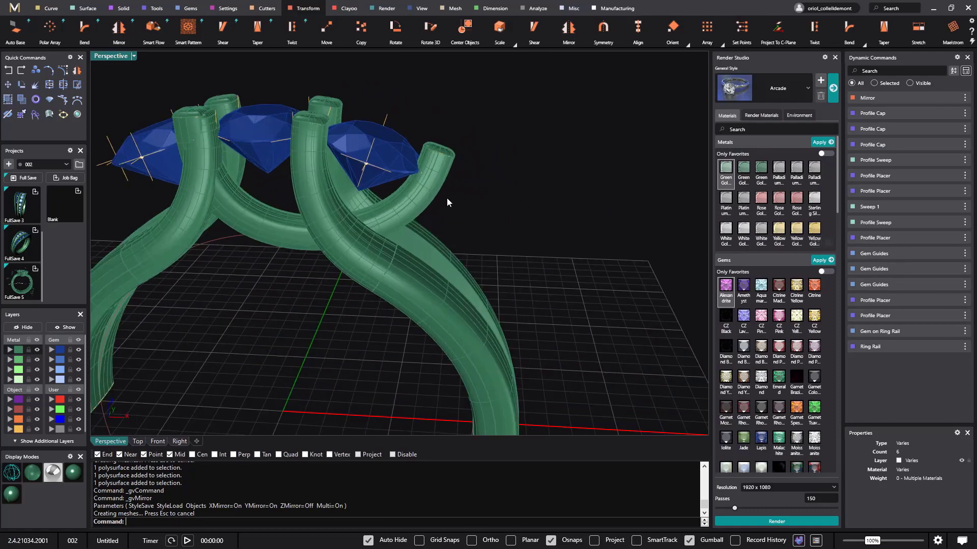
pyautogui.moveTo(446, 203); pyautogui.dragTo(303, 179, button='right')
pyautogui.click(526, 241)
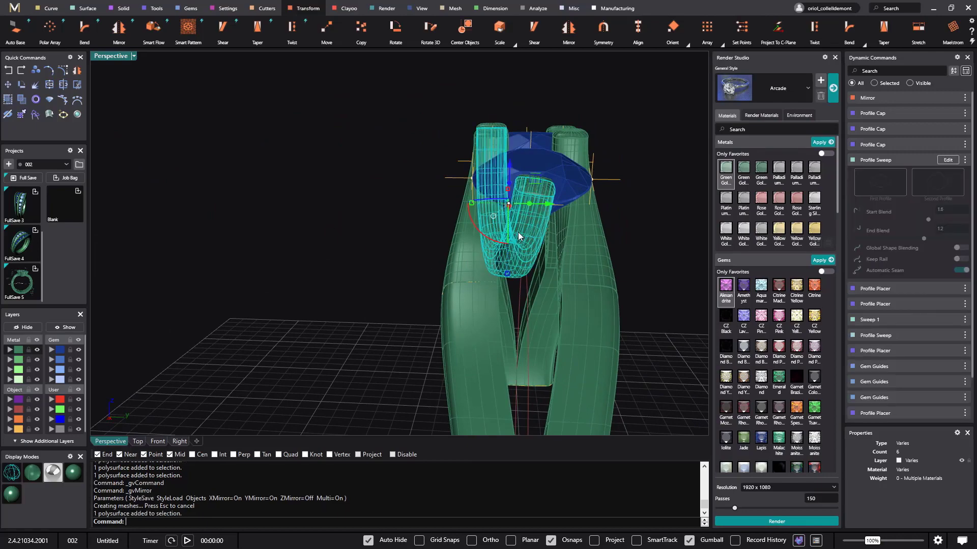
pyautogui.moveTo(564, 238); pyautogui.dragTo(606, 231, button='right')
pyautogui.scroll(5, 572, 199)
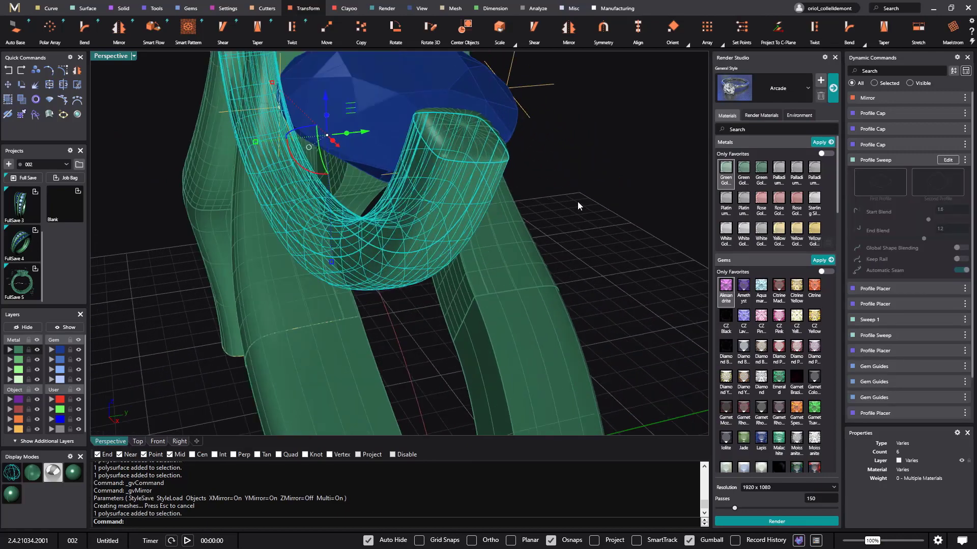
pyautogui.keyDown('shift'); pyautogui.click(465, 147); pyautogui.keyUp('shift')
pyautogui.scroll(-5, 460, 150)
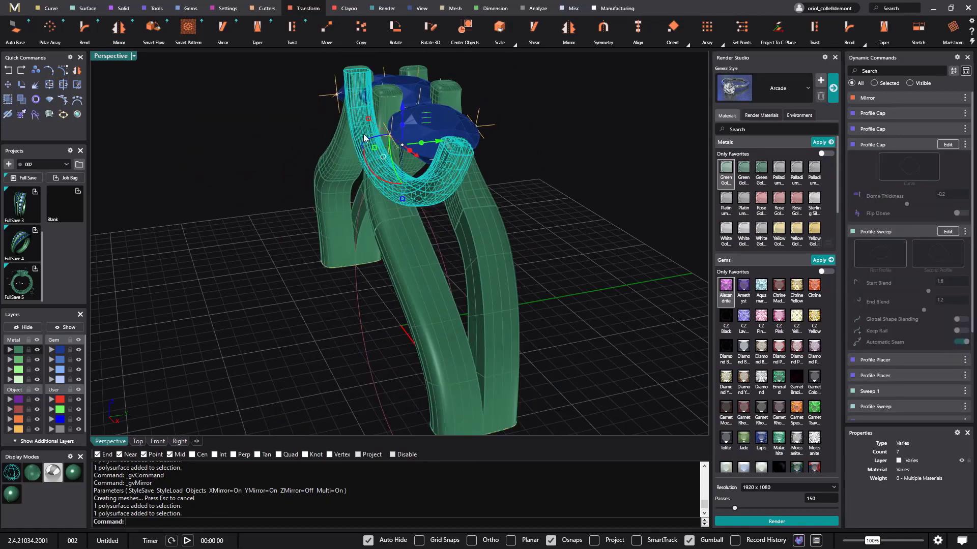
pyautogui.scroll(3, 431, 203)
pyautogui.scroll(3, 431, 201)
pyautogui.keyDown('shift'); pyautogui.click(402, 138); pyautogui.keyUp('shift')
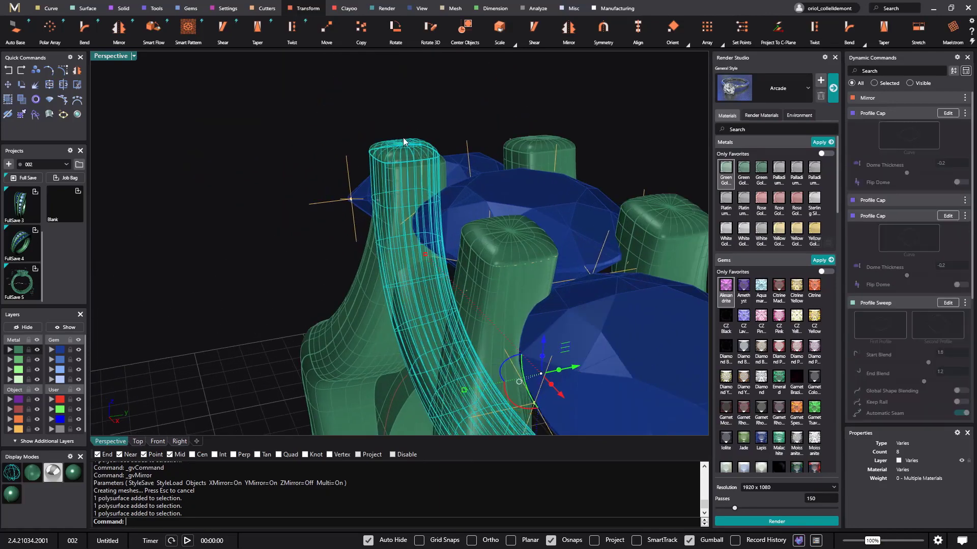
pyautogui.scroll(-5, 402, 138)
pyautogui.moveTo(407, 142); pyautogui.dragTo(366, 134, button='right')
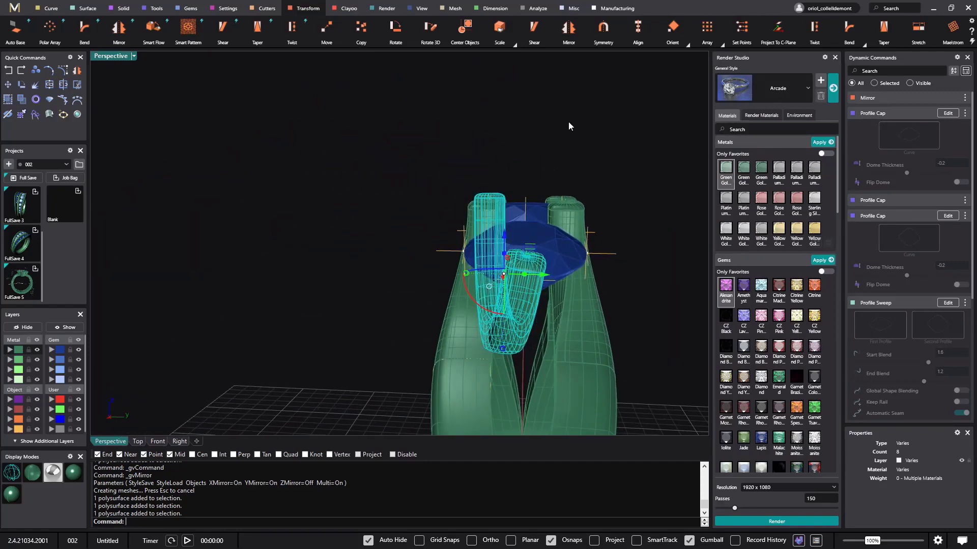
pyautogui.click(127, 40)
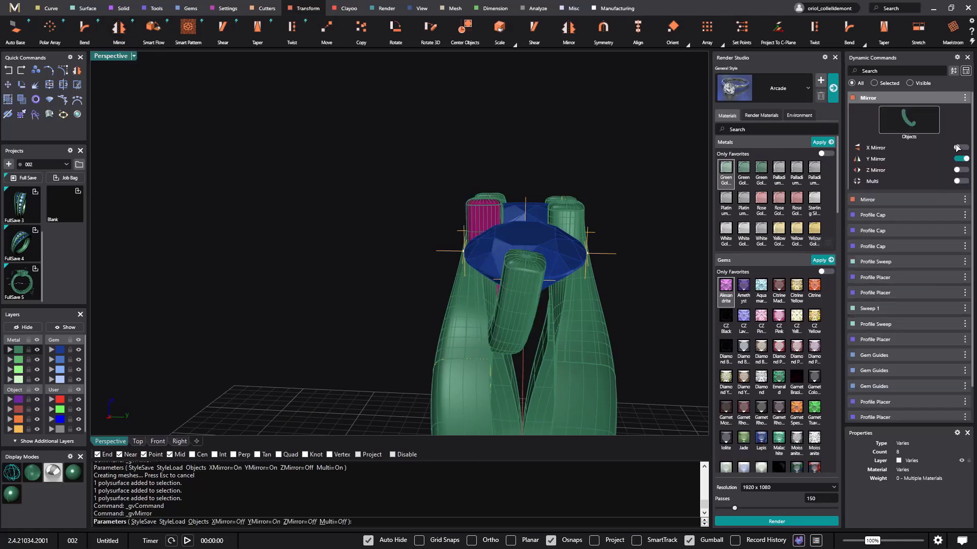
pyautogui.click(960, 148)
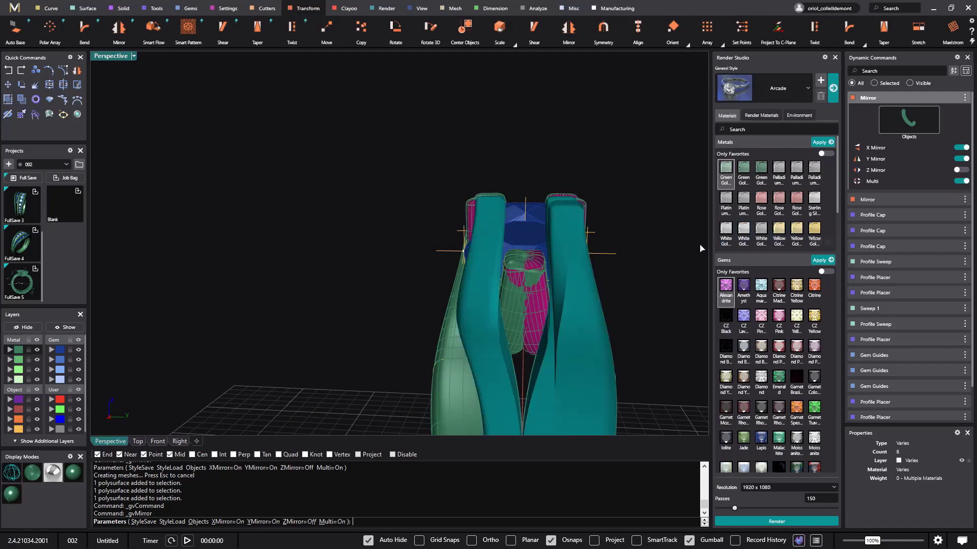
pyautogui.moveTo(251, 279); pyautogui.dragTo(347, 230, button='right')
pyautogui.scroll(-8, 531, 284)
pyautogui.rightClick(564, 300)
# - Edit the Profile Placer at the right gem's outer end, rotate the profile slightly to align the overlapping prong tips, and accept it
pyautogui.scroll(5, 438, 305)
pyautogui.scroll(10, 347, 230)
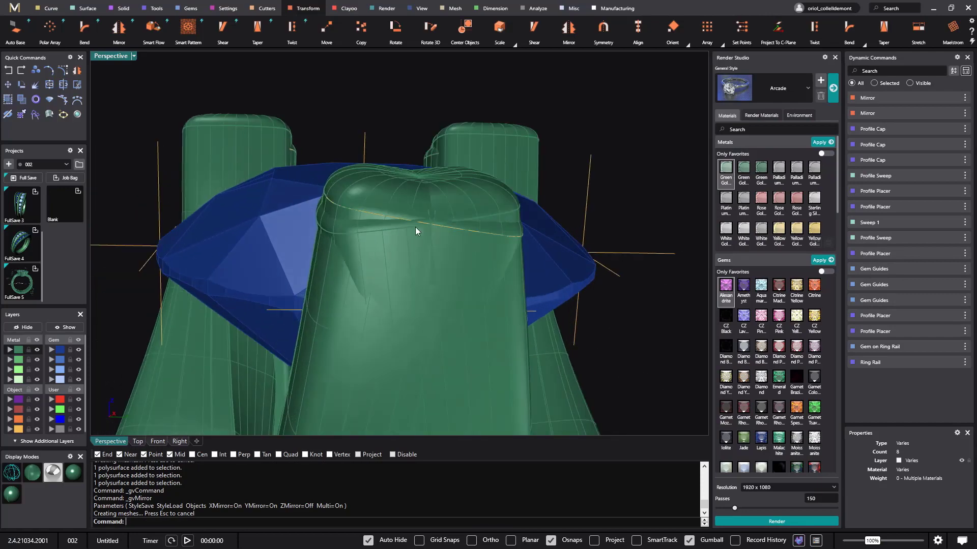
pyautogui.click(481, 233)
pyautogui.click(513, 253)
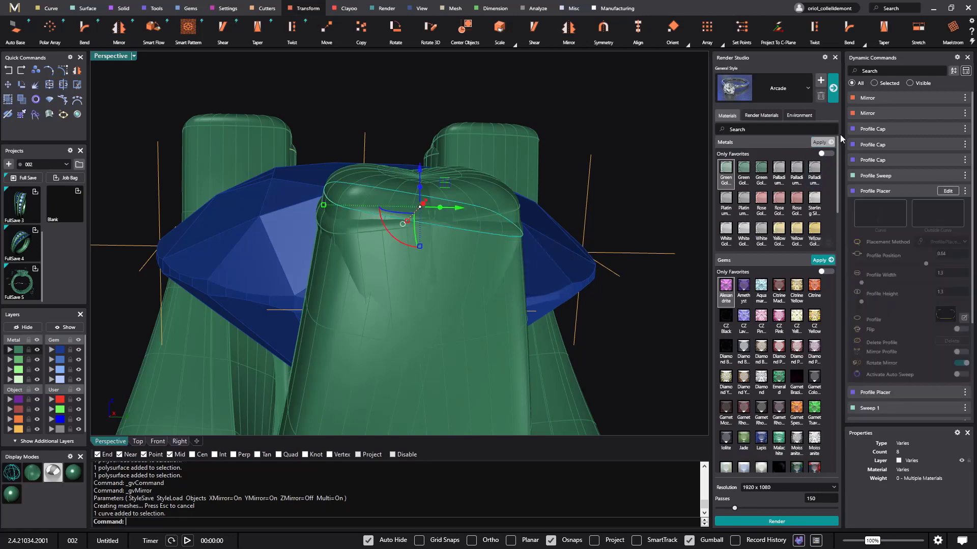
pyautogui.click(948, 193)
pyautogui.scroll(2, 558, 257)
pyautogui.moveTo(558, 256); pyautogui.dragTo(560, 259, button='right')
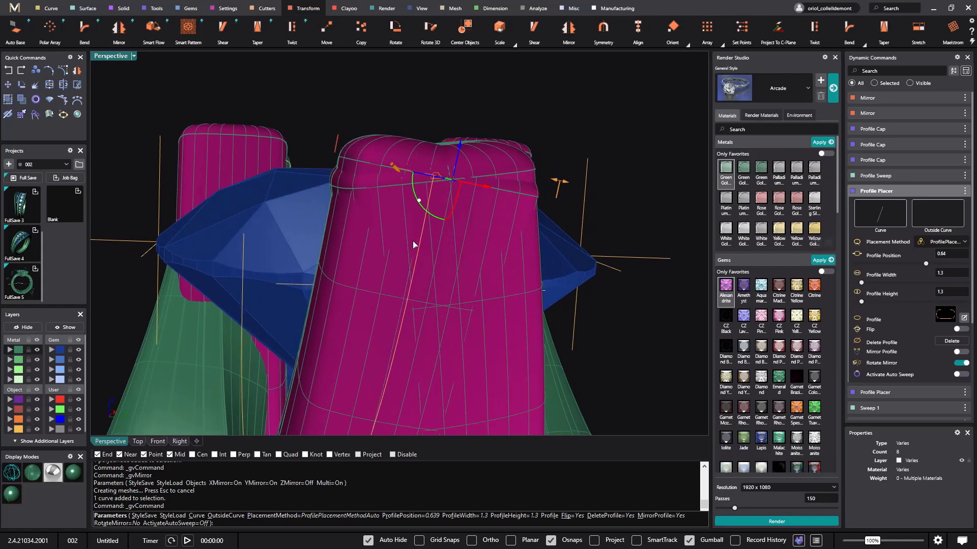
pyautogui.moveTo(429, 211); pyautogui.dragTo(436, 219)
pyautogui.moveTo(436, 218); pyautogui.dragTo(617, 314, button='right')
pyautogui.rightClick(616, 313)
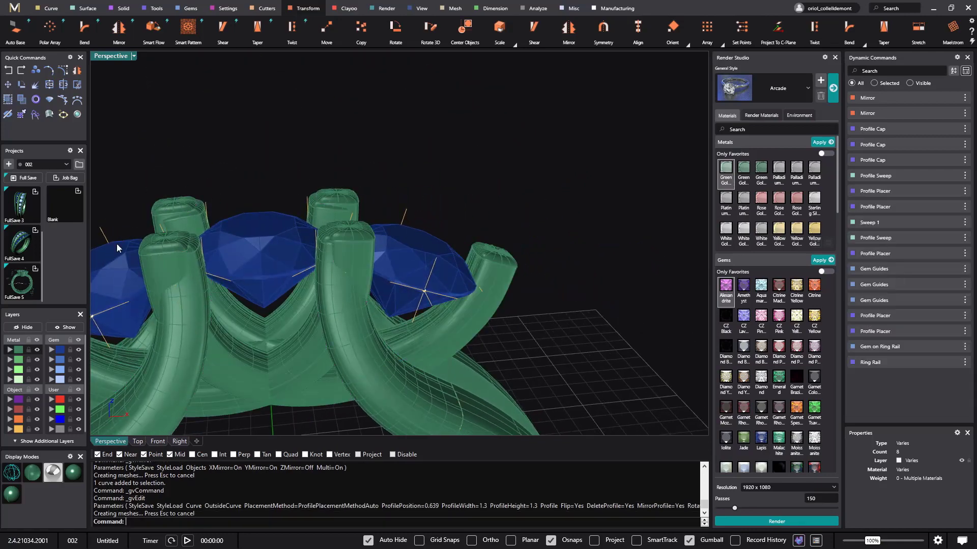
# - Edit the Profile Placer at the tip of the front prong beside the centre gem, lower its profile slightly, and accept it
pyautogui.scroll(3, 117, 243)
pyautogui.moveTo(162, 263); pyautogui.dragTo(212, 268, button='right')
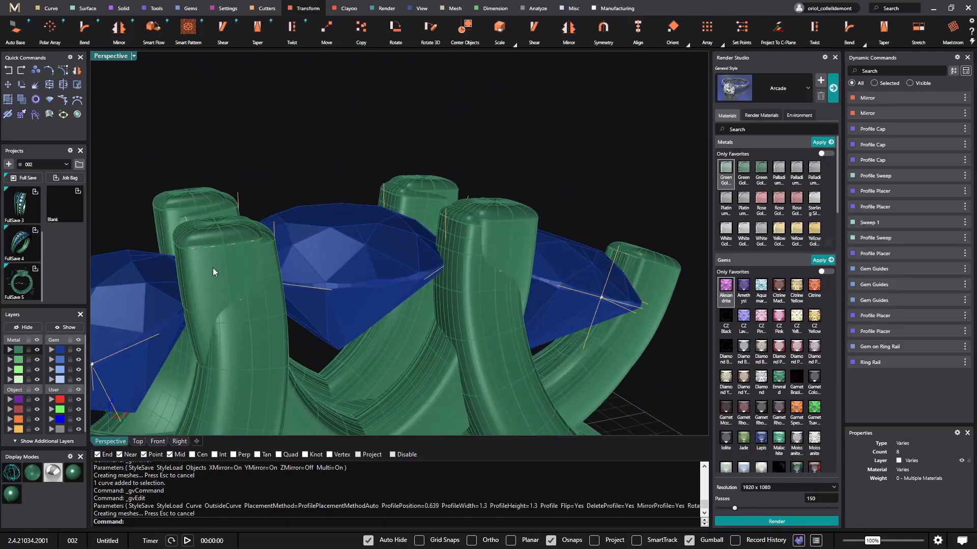
pyautogui.click(231, 244)
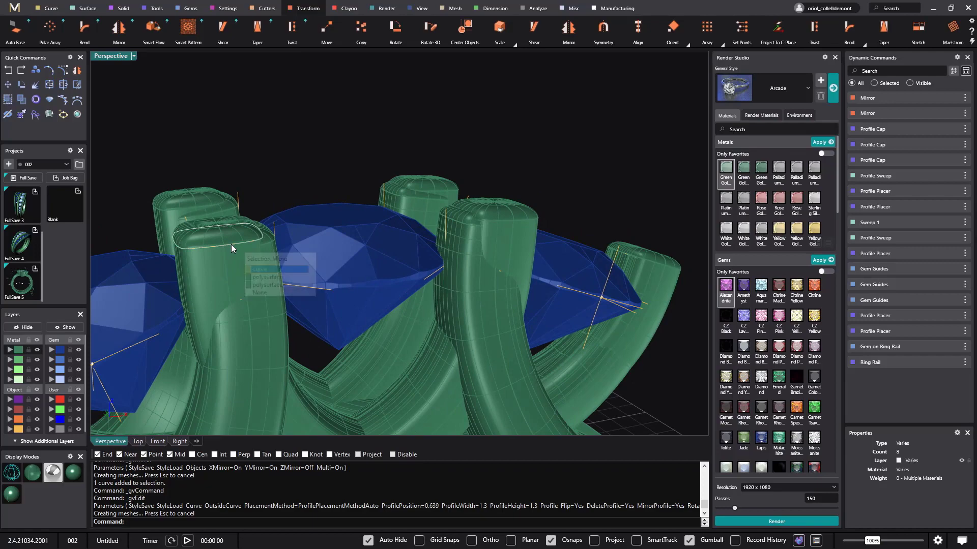
pyautogui.click(260, 270)
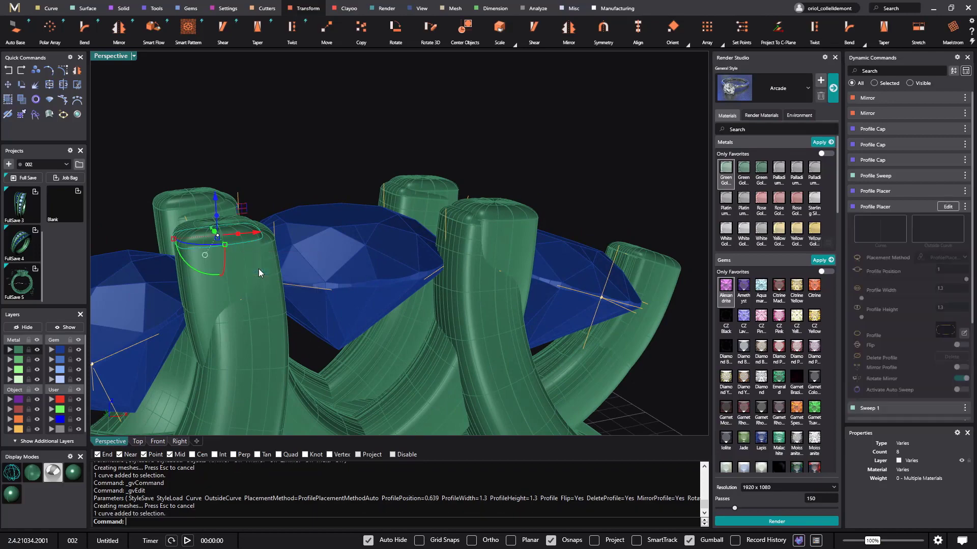
pyautogui.click(948, 207)
pyautogui.moveTo(270, 229); pyautogui.dragTo(325, 247, button='right')
pyautogui.scroll(2, 325, 247)
pyautogui.moveTo(324, 247); pyautogui.dragTo(331, 246)
pyautogui.moveTo(331, 249); pyautogui.dragTo(324, 226, button='right')
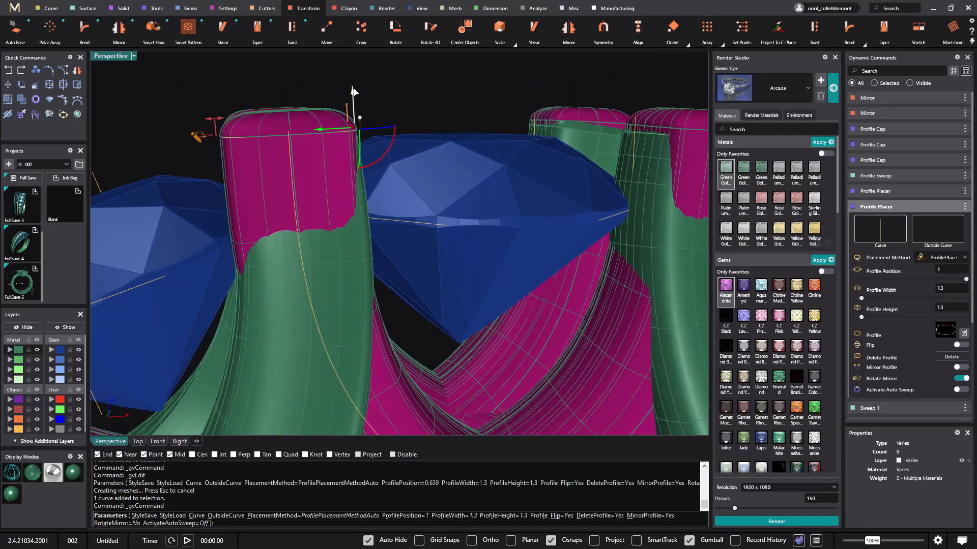
pyautogui.moveTo(353, 91); pyautogui.dragTo(361, 101)
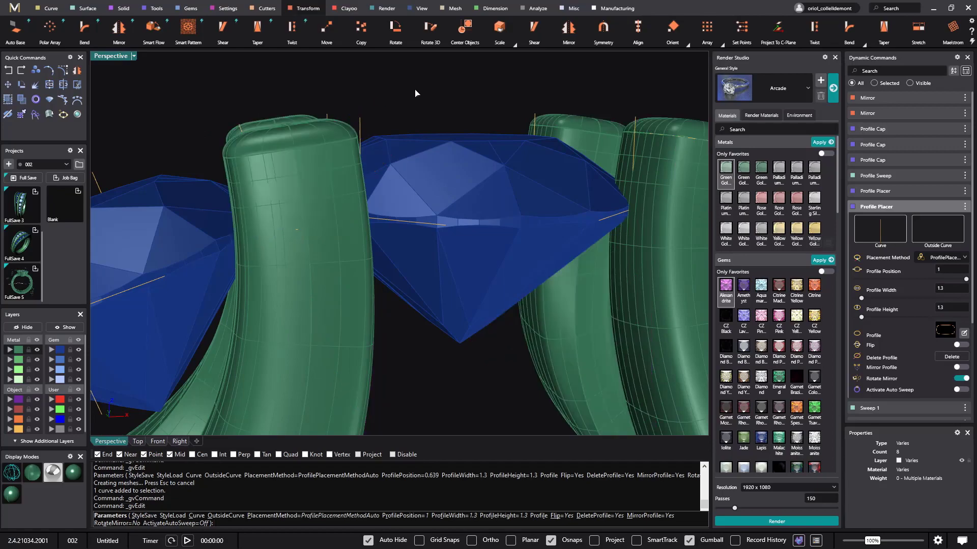
# - Close the bottom of the band with Sweep 1, using the ring rail circle and the profiles at both shank ends
pyautogui.scroll(-10, 417, 90)
pyautogui.moveTo(421, 114); pyautogui.dragTo(448, 205, button='right')
pyautogui.scroll(-7, 383, 176)
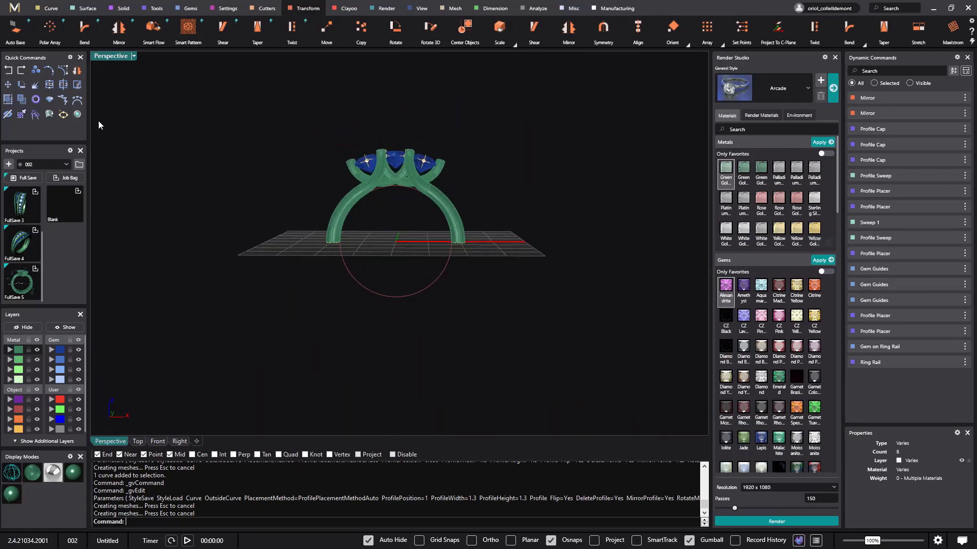
pyautogui.click(85, 8)
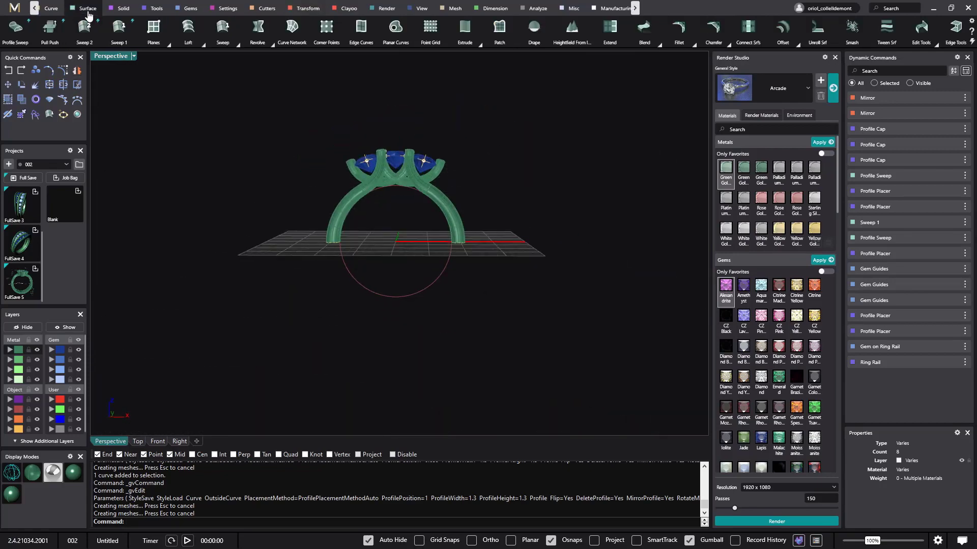
pyautogui.click(119, 30)
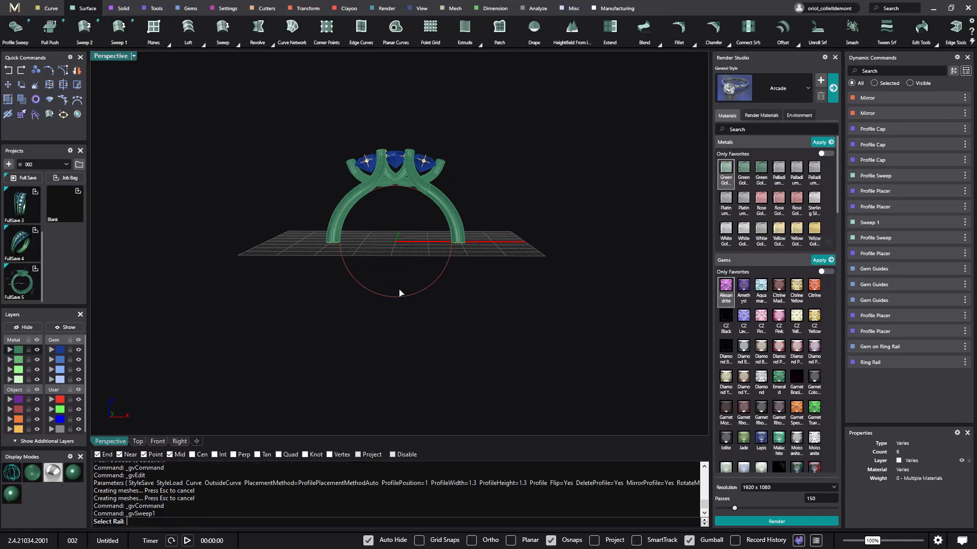
pyautogui.click(435, 284)
pyautogui.moveTo(436, 286); pyautogui.dragTo(480, 264, button='right')
pyautogui.scroll(5, 445, 226)
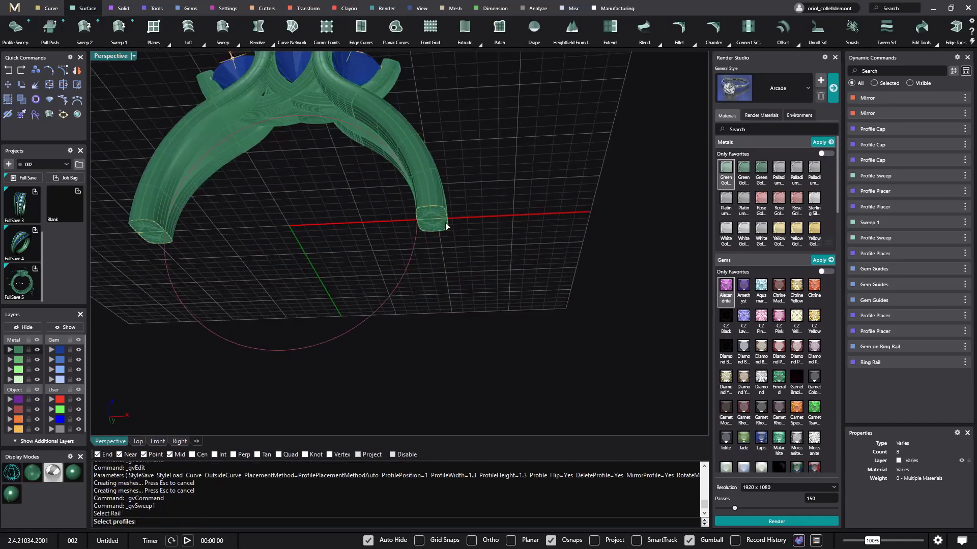
pyautogui.click(447, 219)
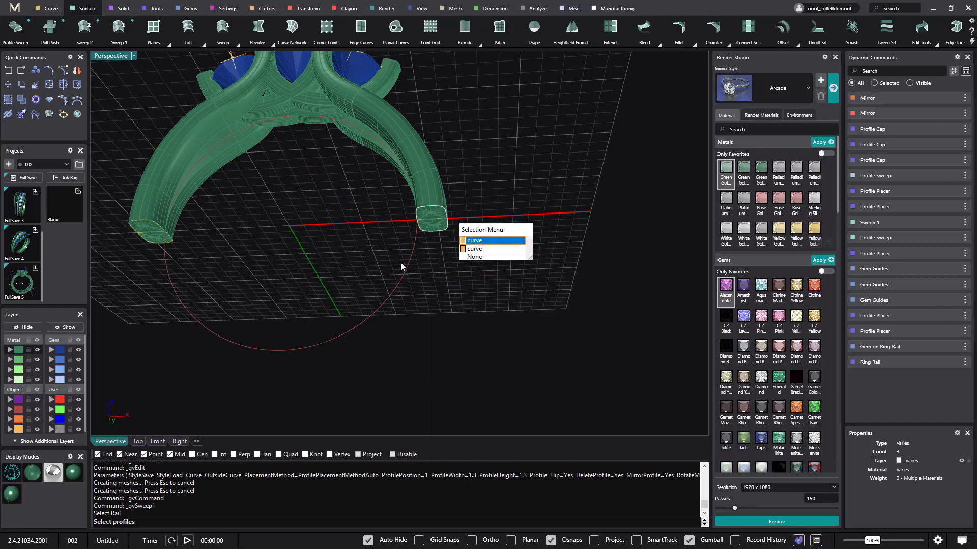
pyautogui.click(485, 244)
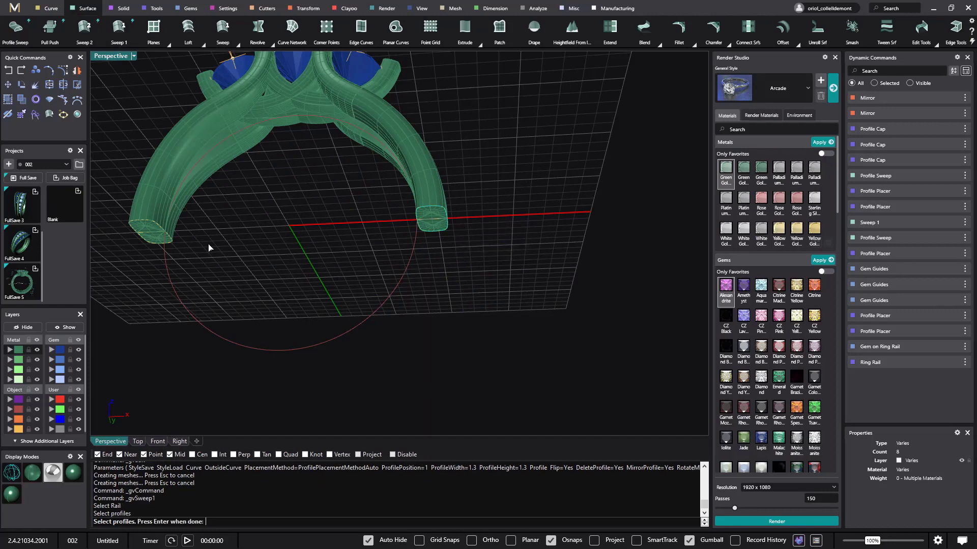
pyautogui.click(158, 226)
pyautogui.press('Return')
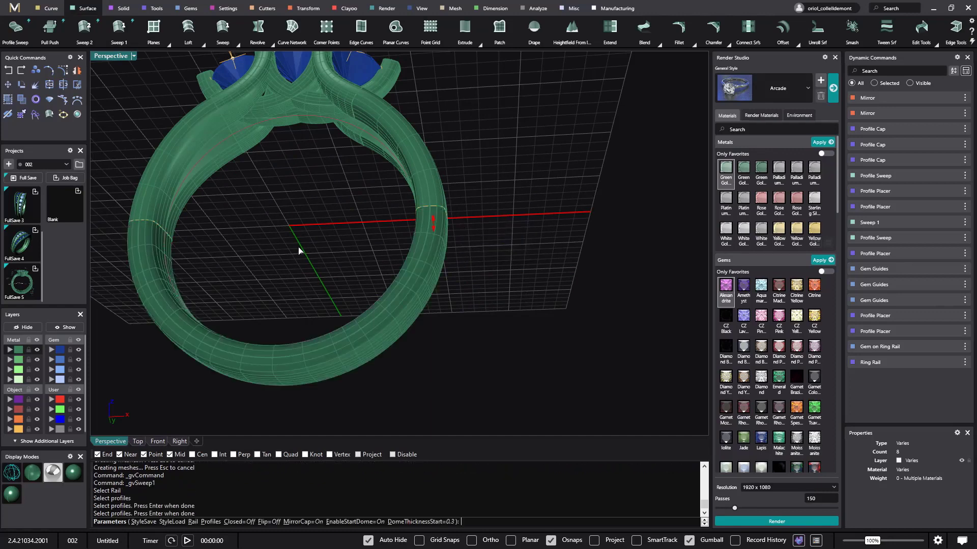
pyautogui.press('Return')
pyautogui.moveTo(298, 246); pyautogui.dragTo(387, 359, button='right')
pyautogui.press('Return')
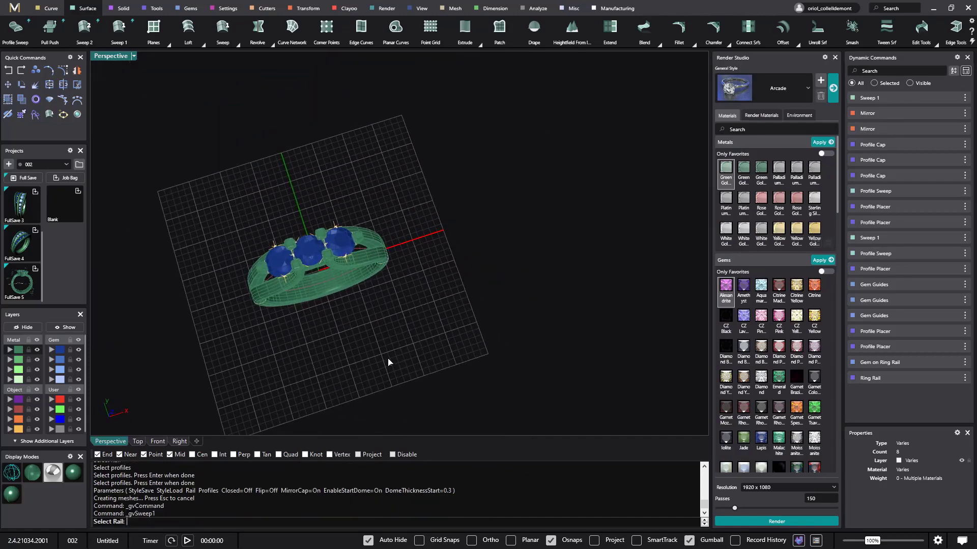
# - Edit the Ring Rail's finger size, trying US 11 1/4 before settling on US 6 1/4, and accept it
pyautogui.moveTo(388, 362); pyautogui.dragTo(344, 218, button='right')
pyautogui.scroll(3, 457, 238)
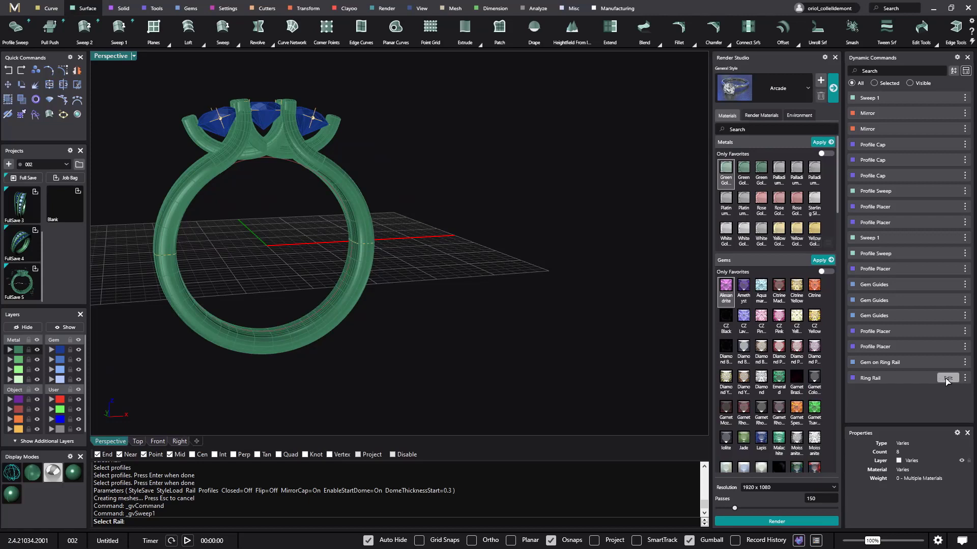
pyautogui.click(947, 378)
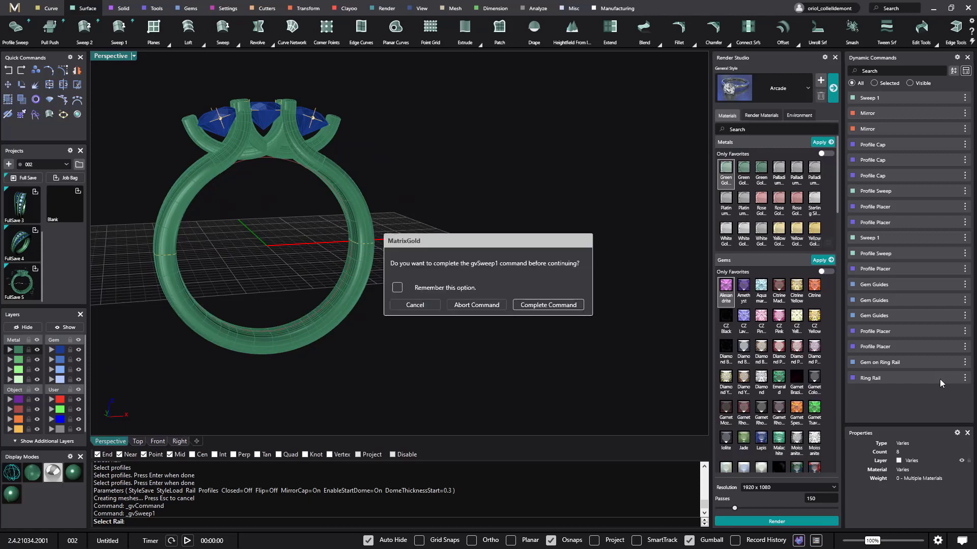
pyautogui.click(547, 307)
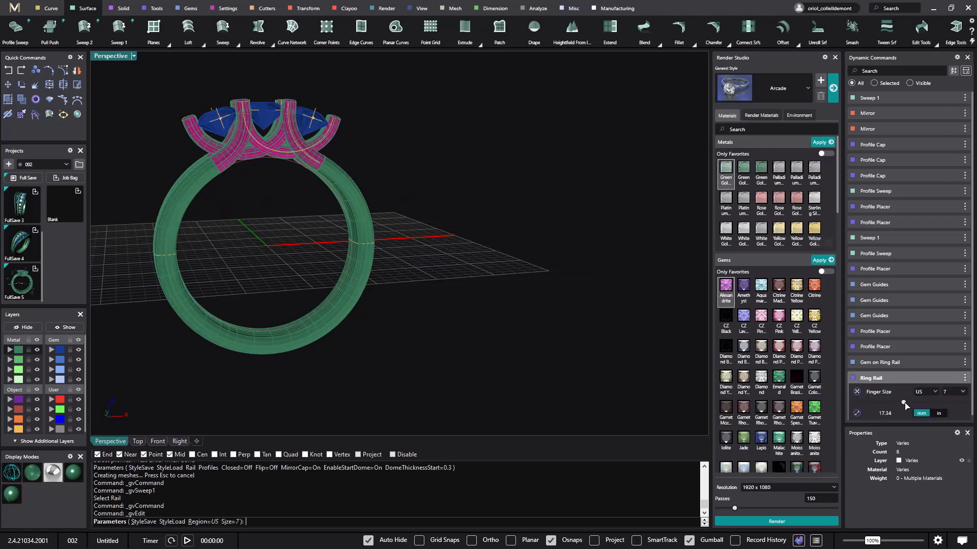
pyautogui.moveTo(904, 404); pyautogui.dragTo(931, 401)
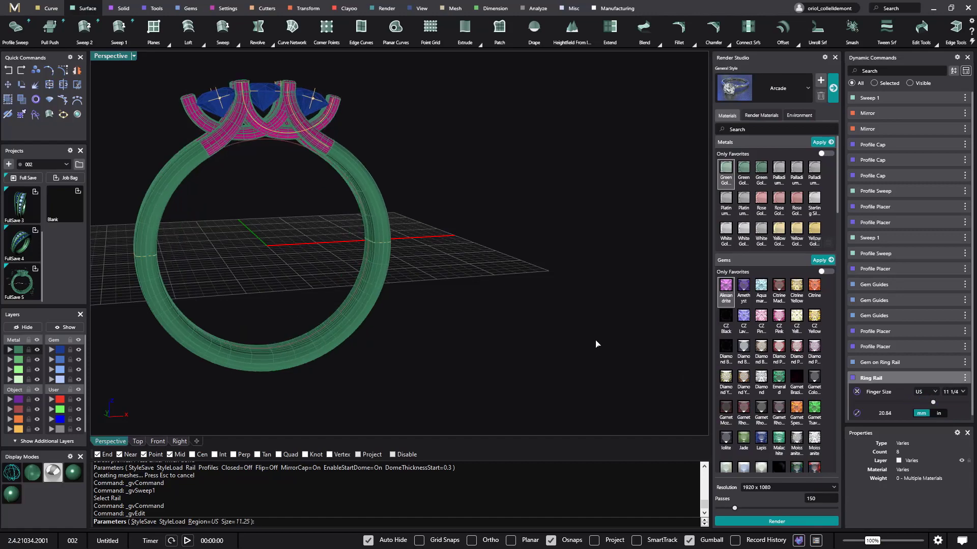
pyautogui.moveTo(597, 344); pyautogui.dragTo(584, 395, button='right')
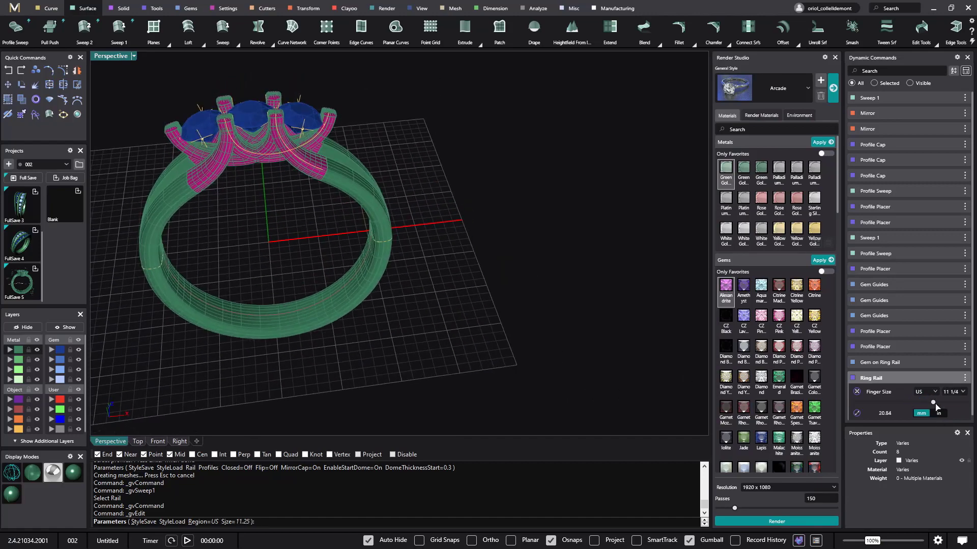
pyautogui.moveTo(933, 403); pyautogui.dragTo(894, 402)
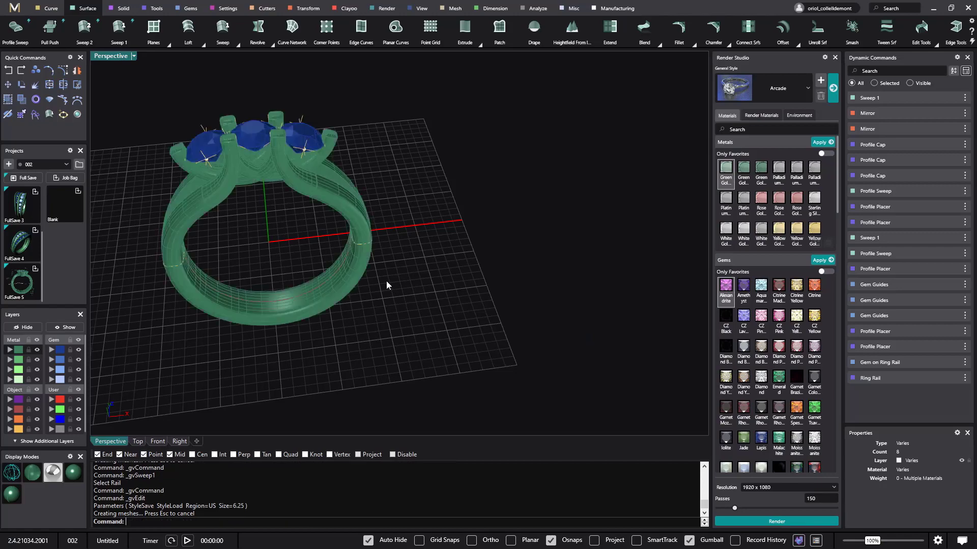
# - Edit the Profile Placer on the split shank below the side gem, move its profile inward toward the mirrored branch, and accept it
pyautogui.moveTo(384, 283); pyautogui.dragTo(450, 268, button='right')
pyautogui.scroll(7, 346, 242)
pyautogui.scroll(-9, 465, 216)
pyautogui.scroll(3, 380, 236)
pyautogui.scroll(2, 380, 237)
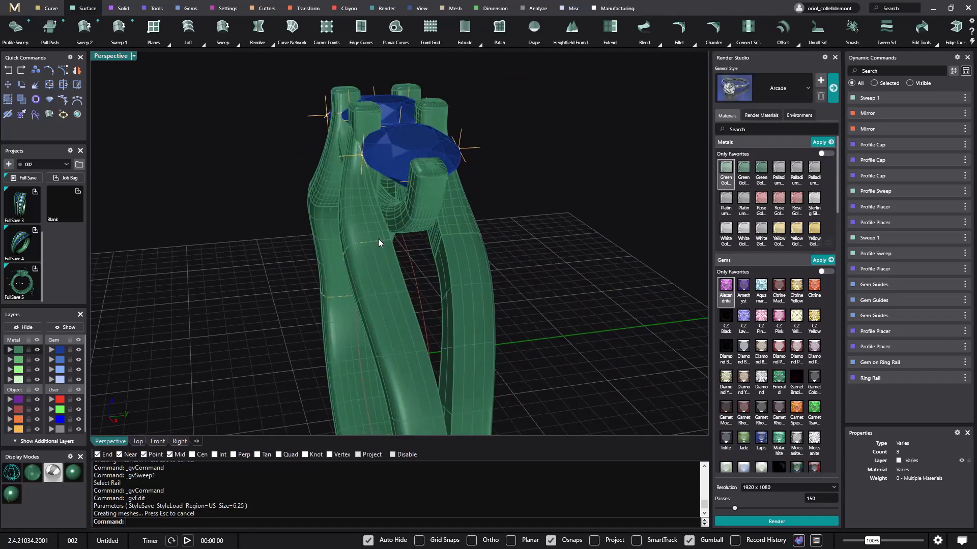
pyautogui.moveTo(378, 239); pyautogui.dragTo(416, 263, button='right')
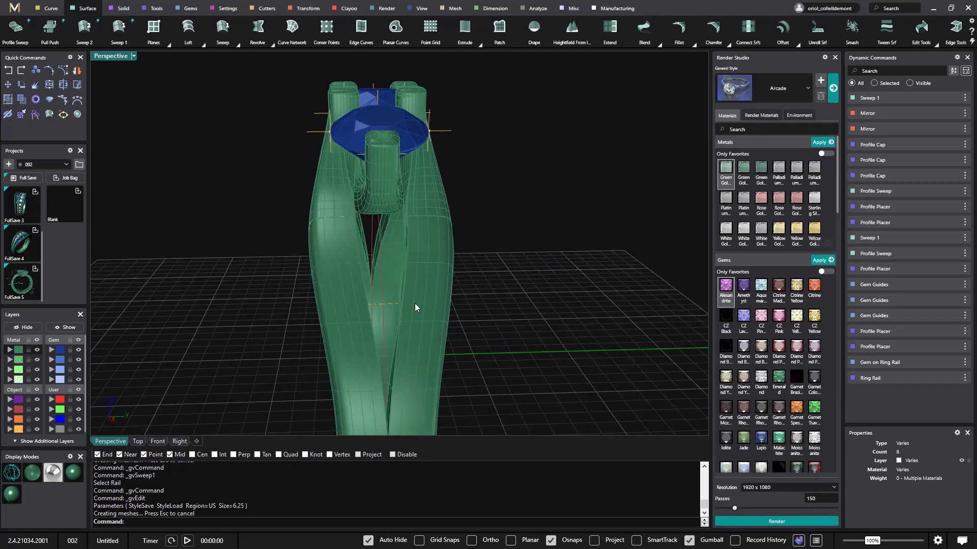
pyautogui.click(342, 217)
pyautogui.click(384, 243)
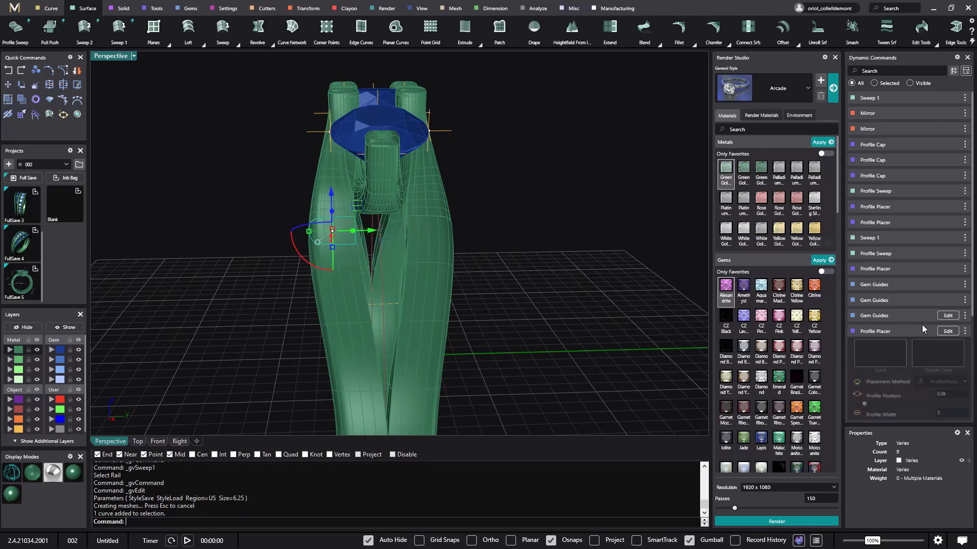
pyautogui.click(948, 331)
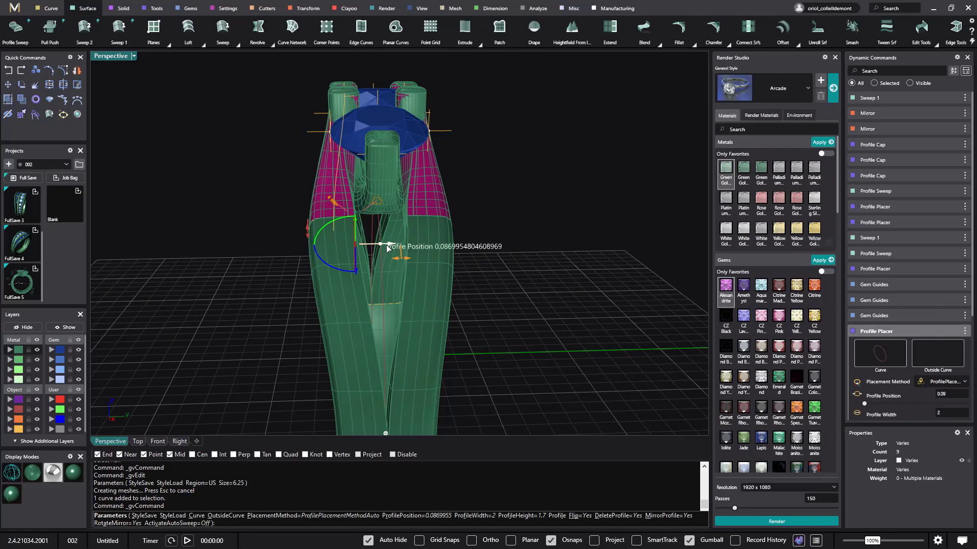
pyautogui.moveTo(389, 243); pyautogui.dragTo(405, 247)
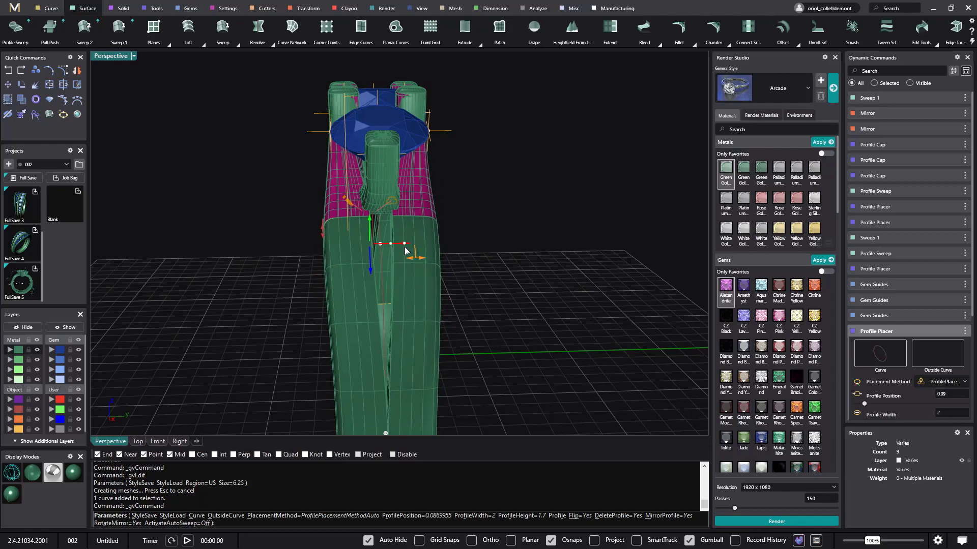
pyautogui.rightClick(516, 257)
# - Examine the completed three-stone ring from above, from an angle and from the front to check the shank and prongs
pyautogui.scroll(-9, 516, 258)
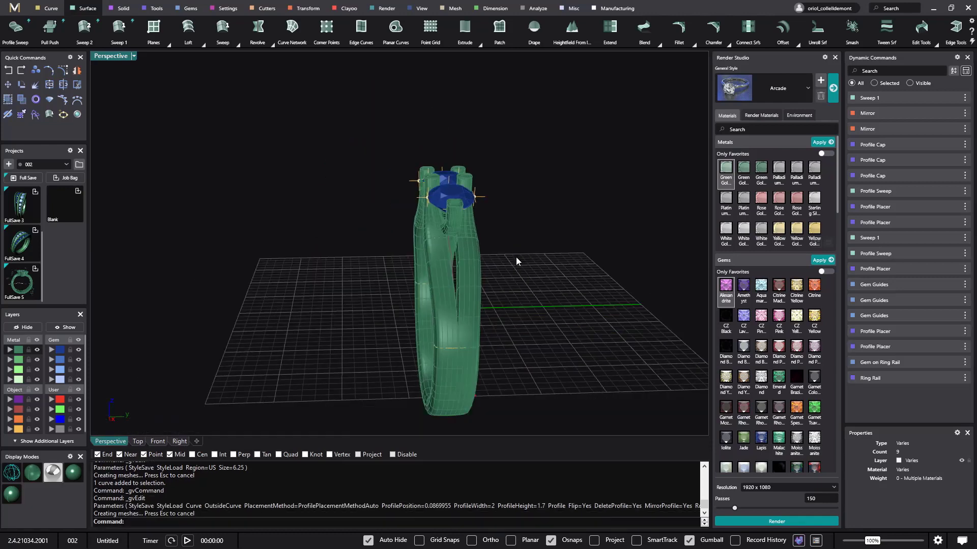
pyautogui.moveTo(514, 257); pyautogui.dragTo(458, 318, button='right')
pyautogui.scroll(5, 459, 305)
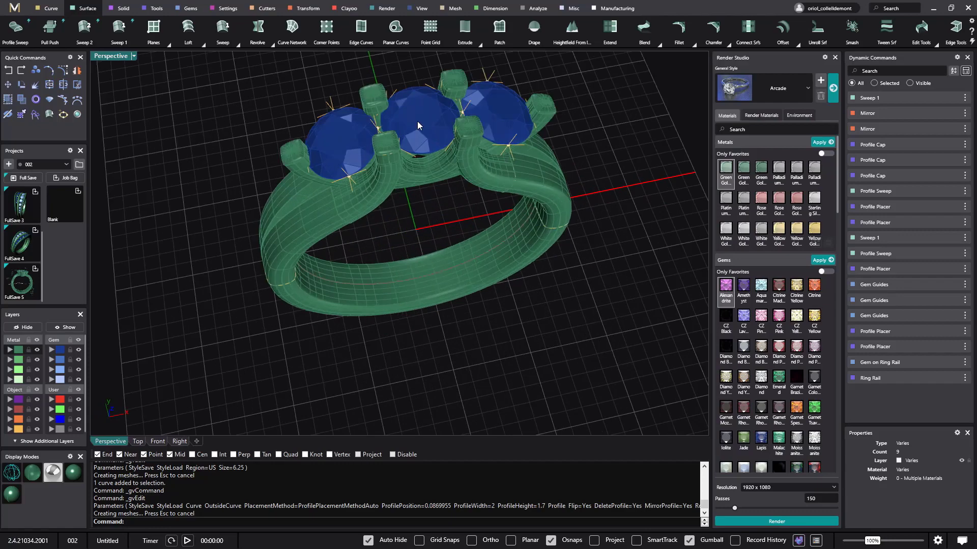
pyautogui.moveTo(459, 257); pyautogui.dragTo(420, 170, button='right')
pyautogui.moveTo(429, 239); pyautogui.dragTo(454, 336, button='right')
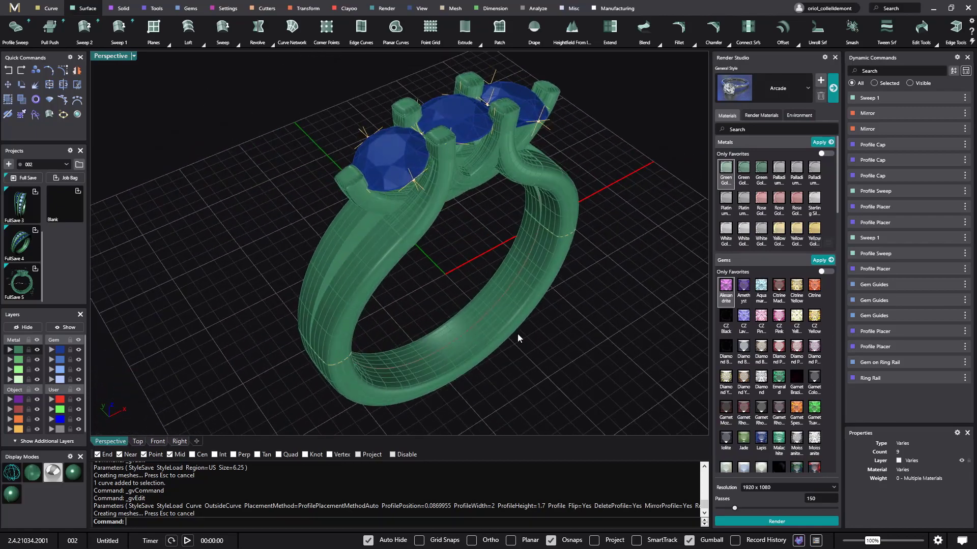
pyautogui.moveTo(517, 333); pyautogui.dragTo(509, 281, button='right')
pyautogui.rightClick(479, 351)
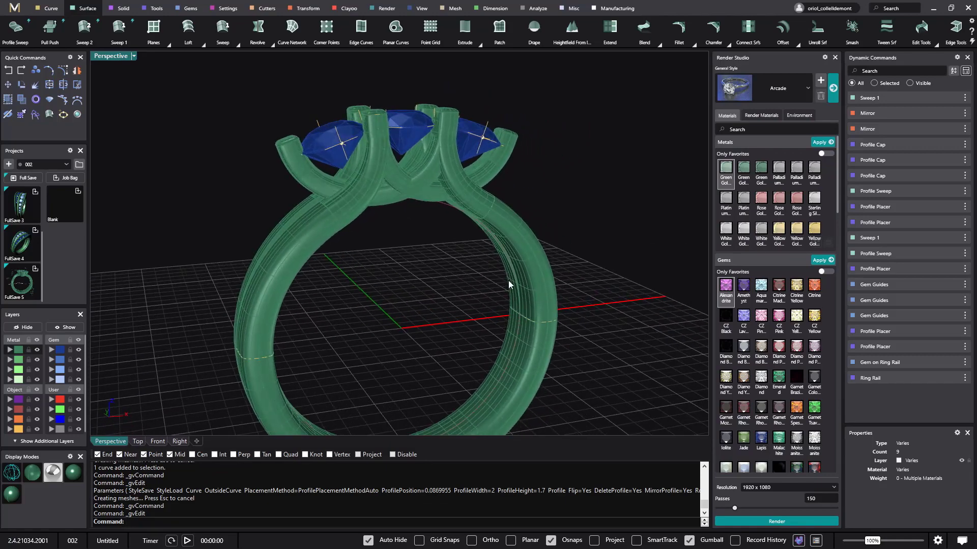